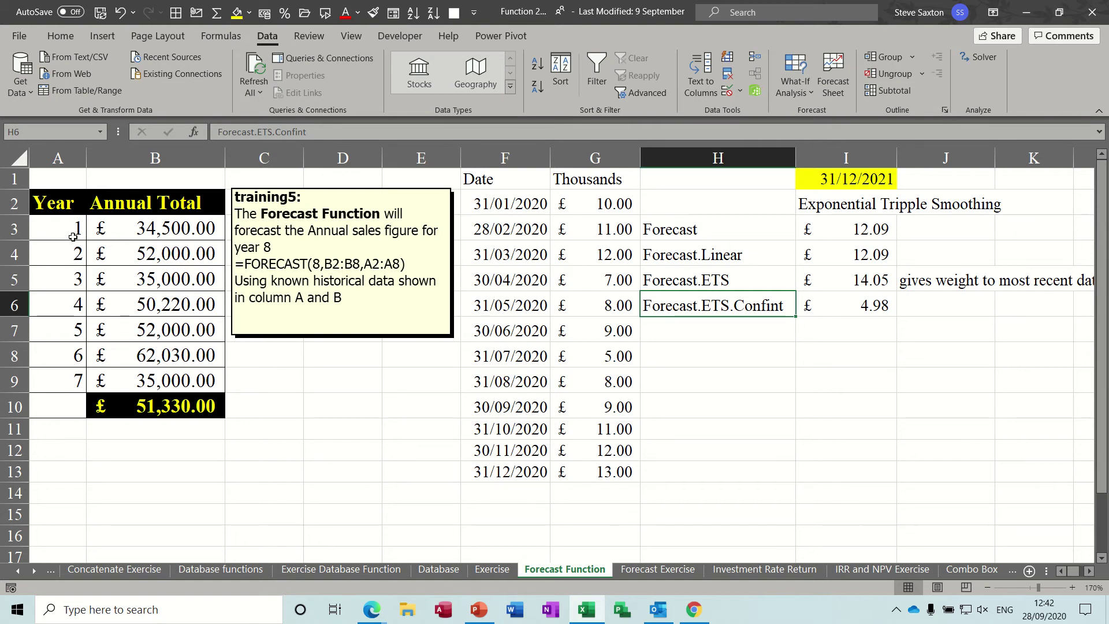
Step: Highlight the years A3:A9 and annual totals B3:B9, then select B10's existing forecast
drag(71, 234, 62, 380)
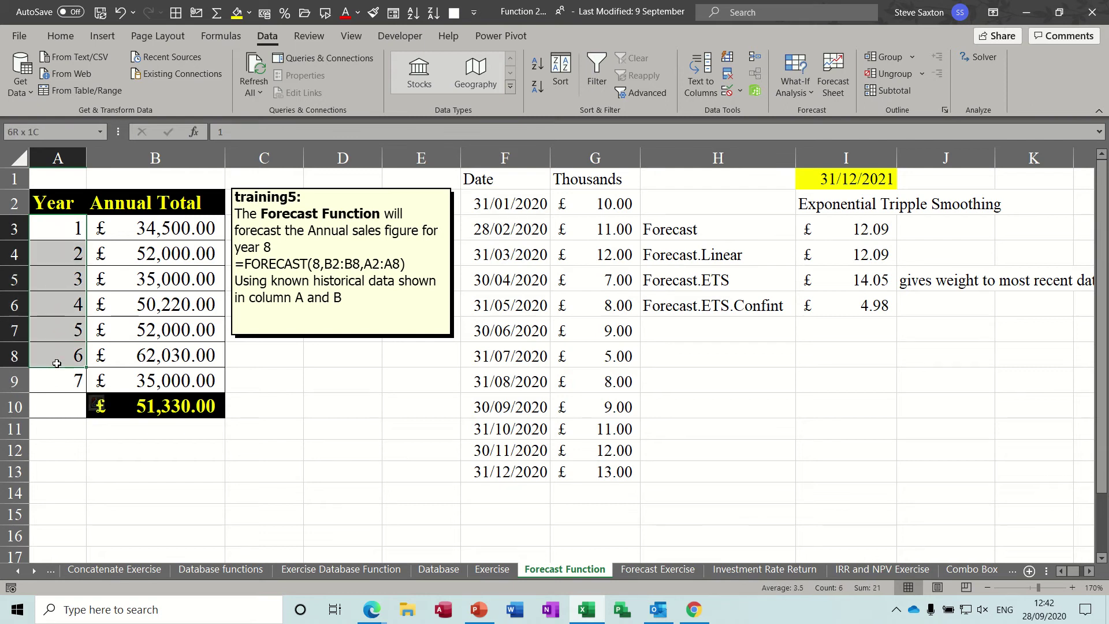
scroll(107, 309, up, 3)
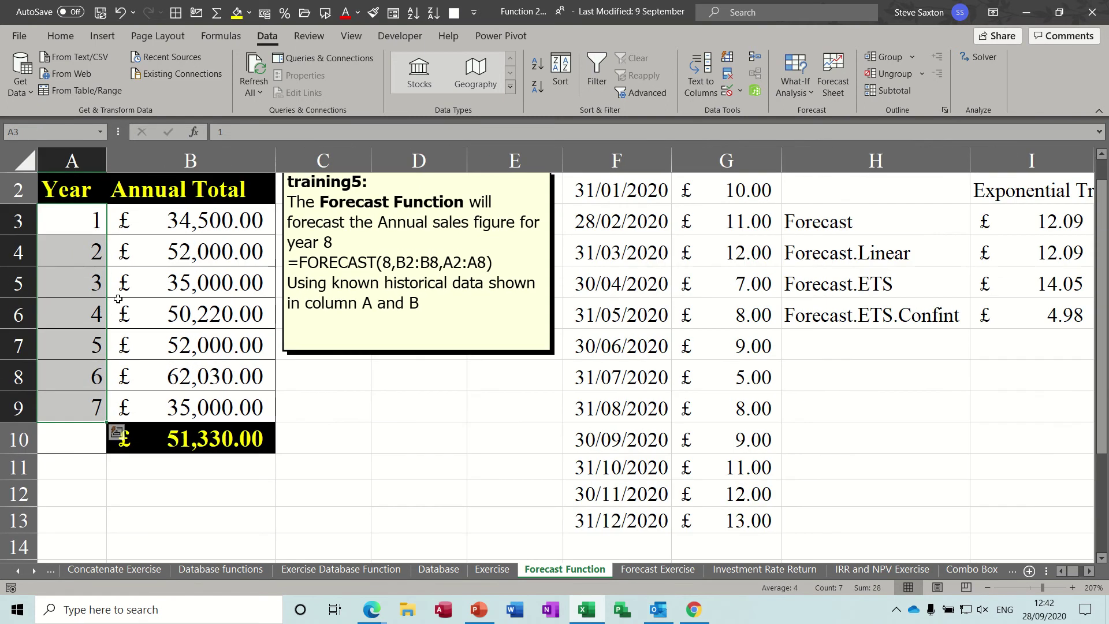
drag(198, 223, 272, 414)
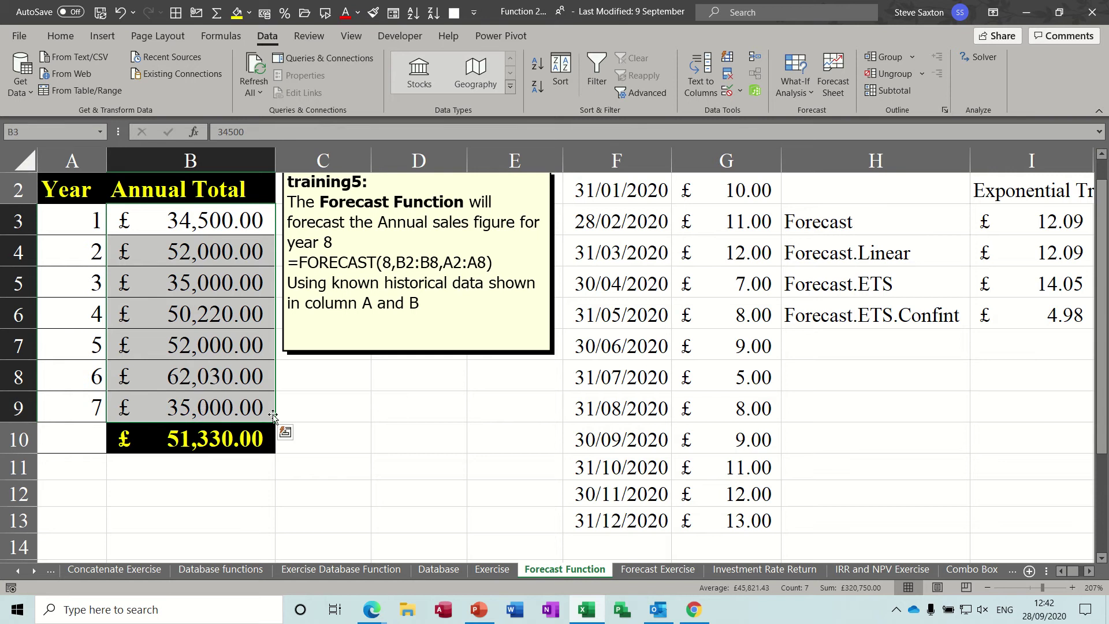
click(212, 441)
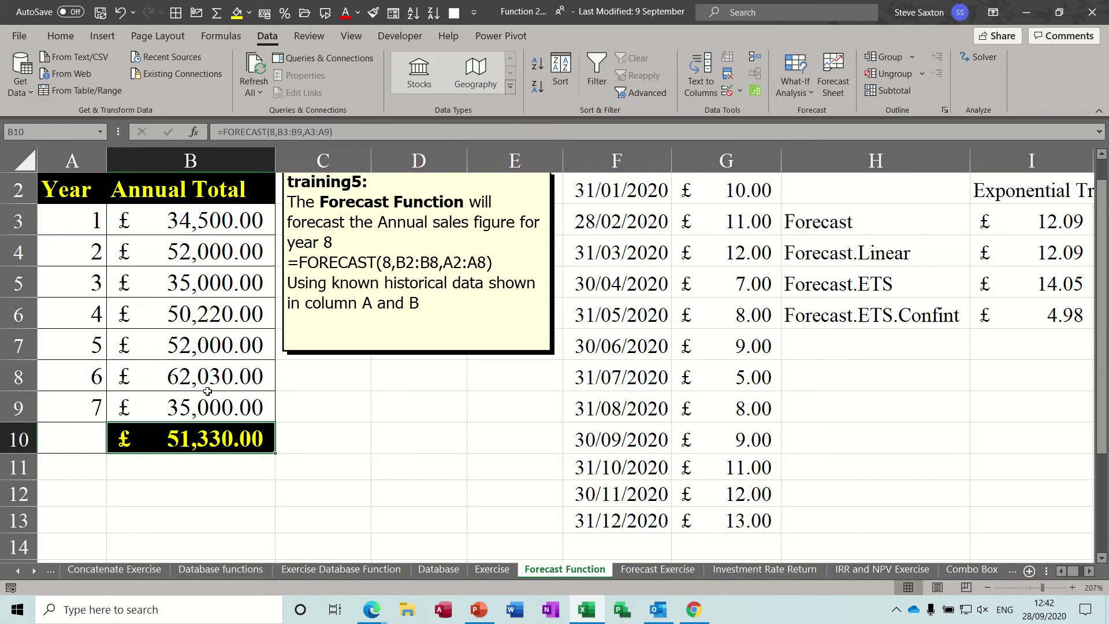
Step: Replace B10 with =FORECAST(8,B3:B9,A3:A9), returning £51,330.00
key(Delete)
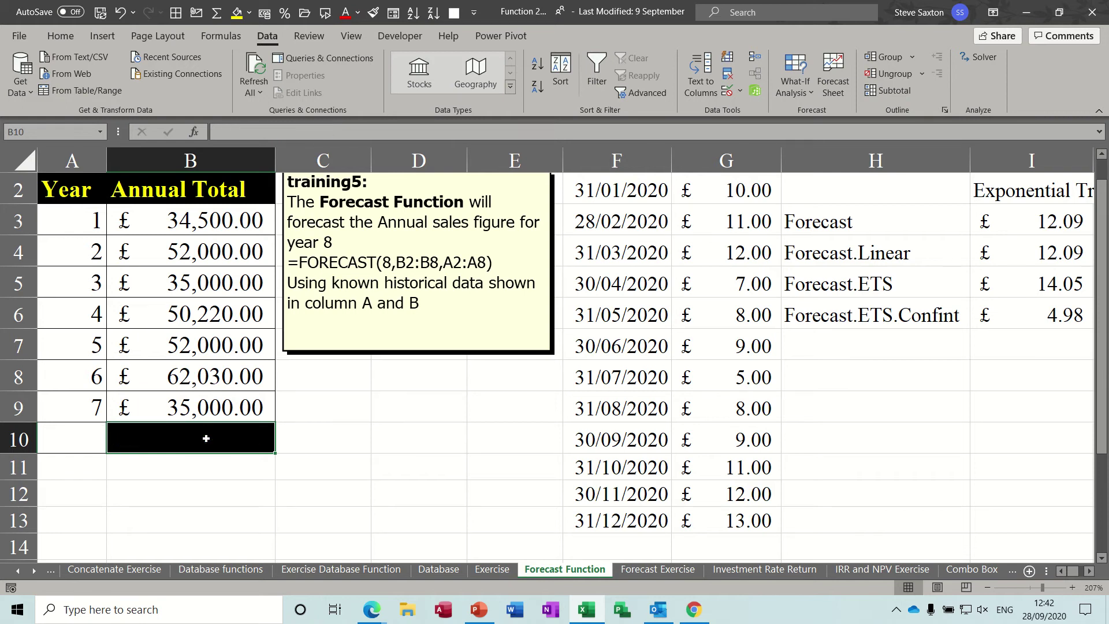
text(=)
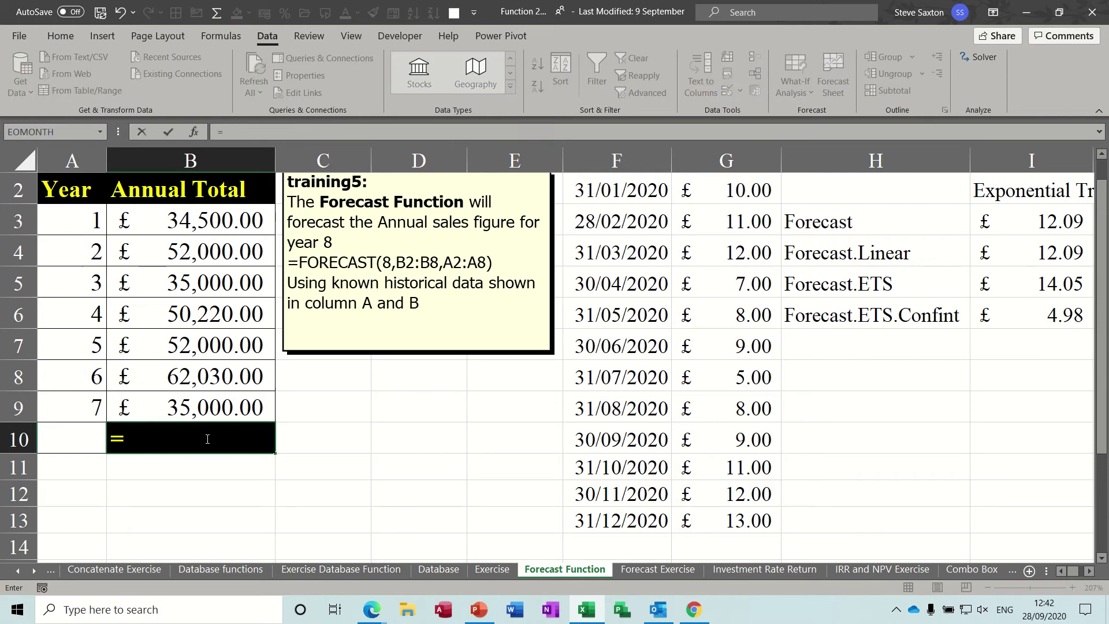
text(fore)
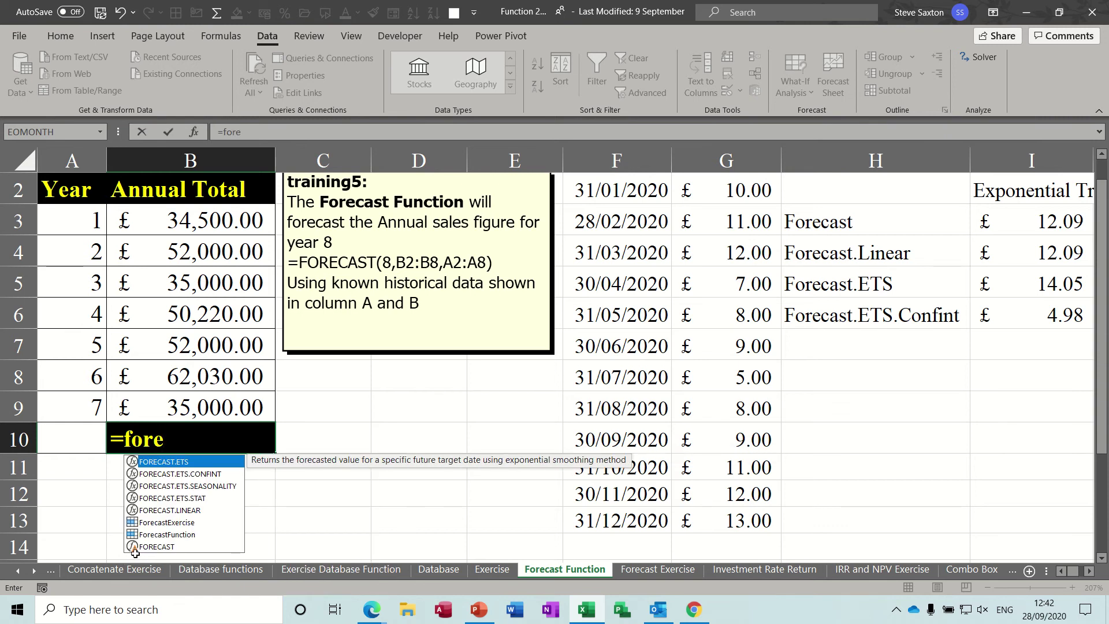
double_click(169, 547)
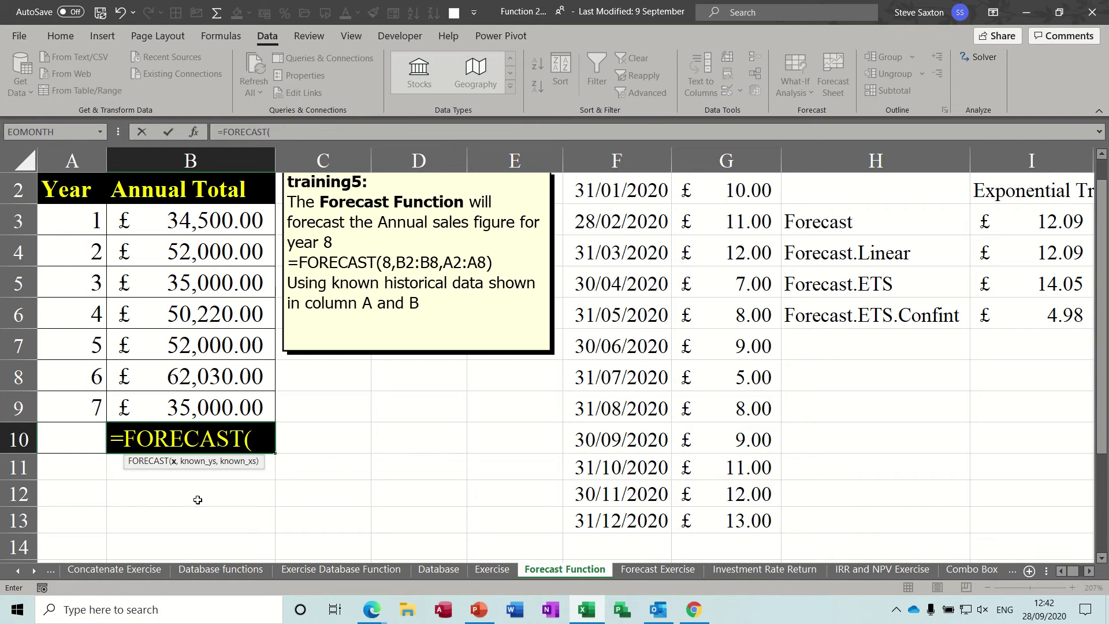
text(8,)
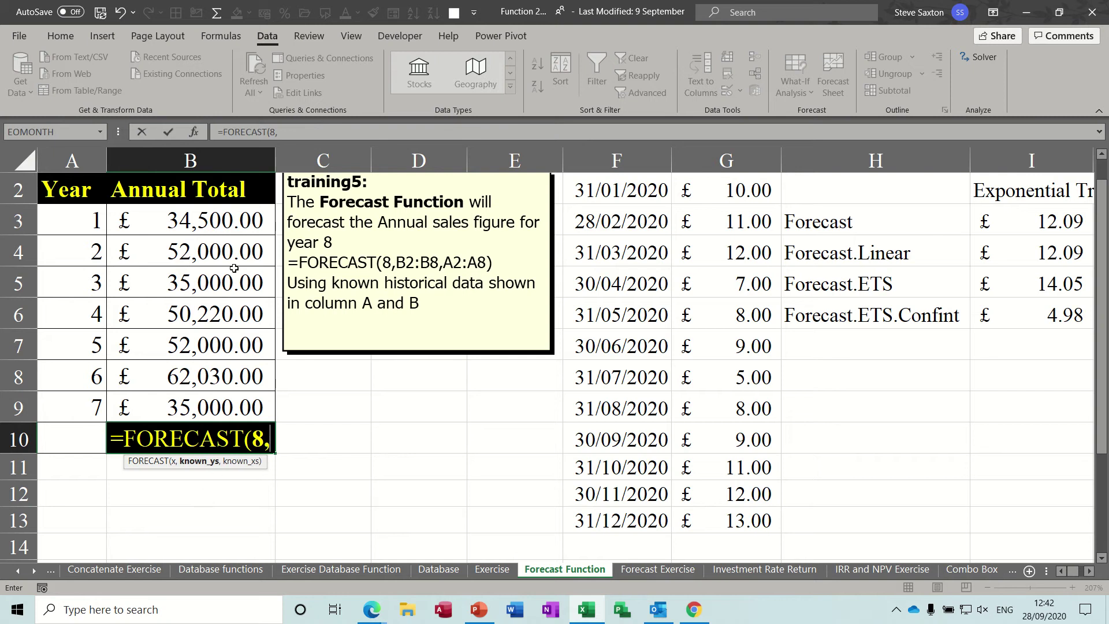
drag(220, 225, 207, 408)
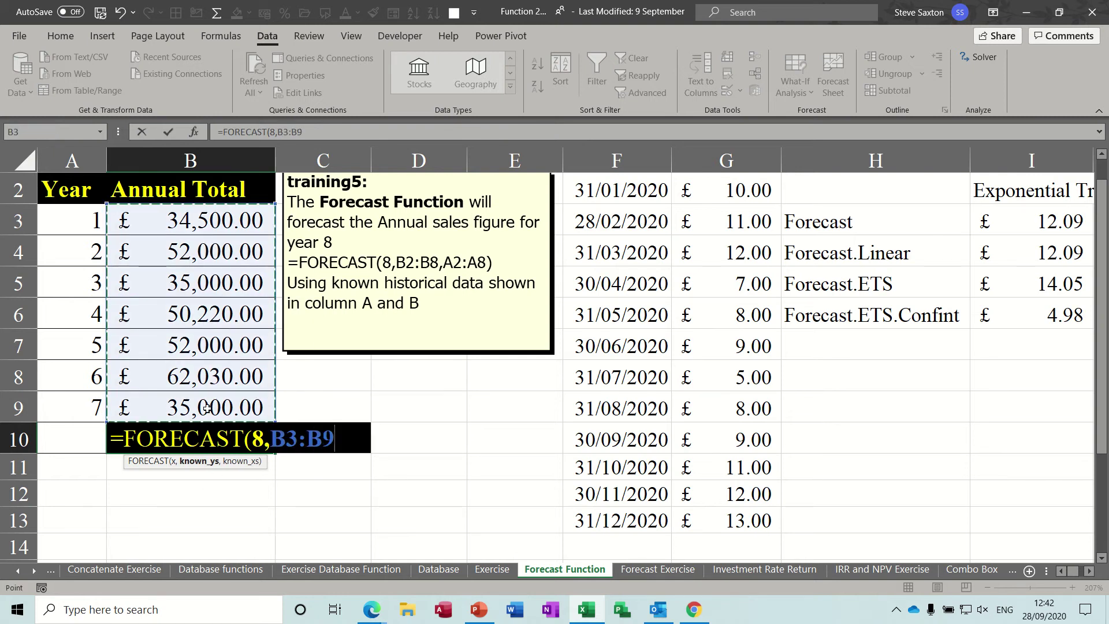
text(,)
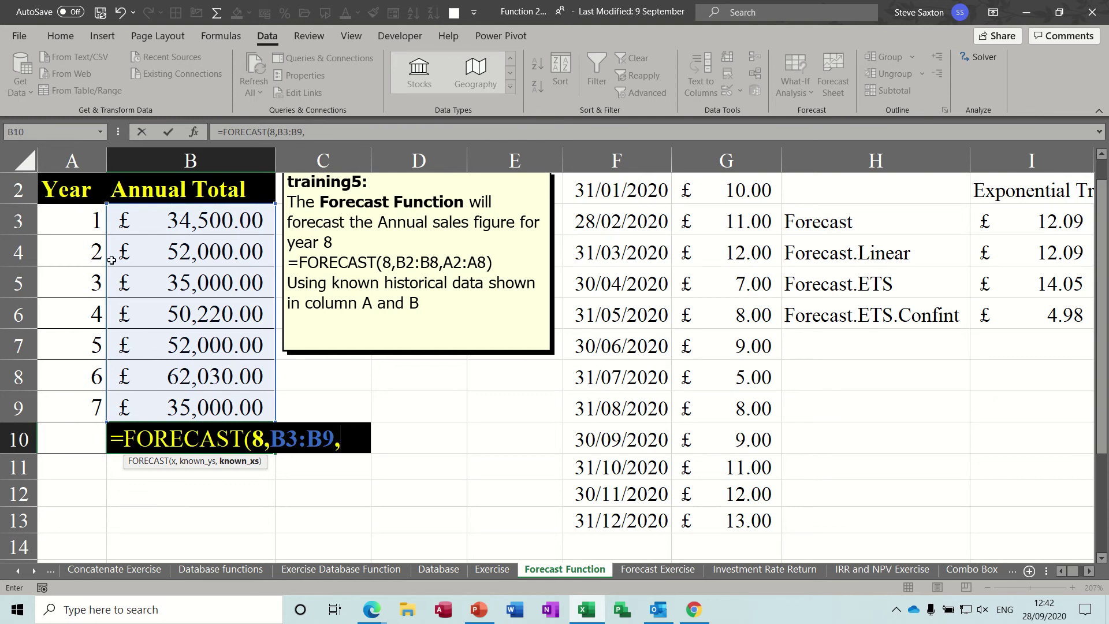
click(90, 223)
drag(90, 223, 76, 409)
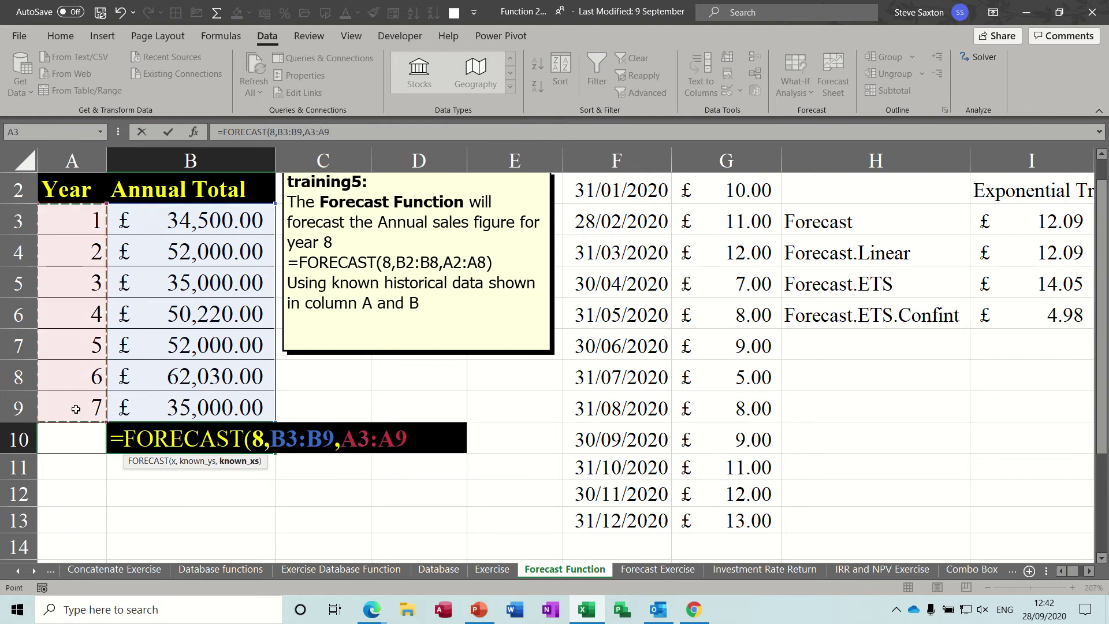
text())
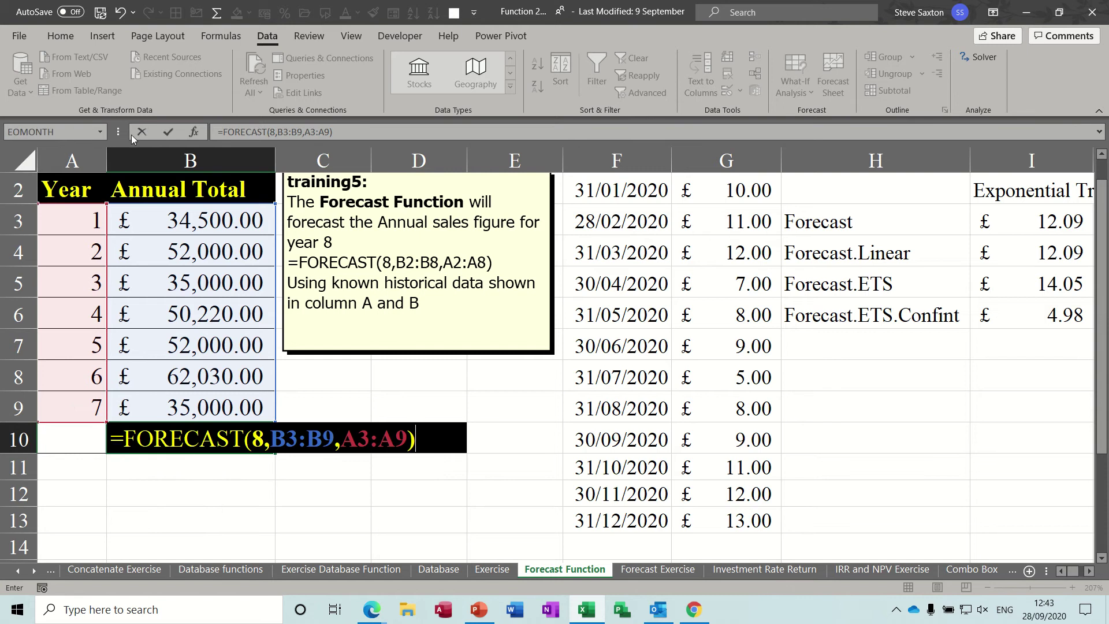
click(170, 133)
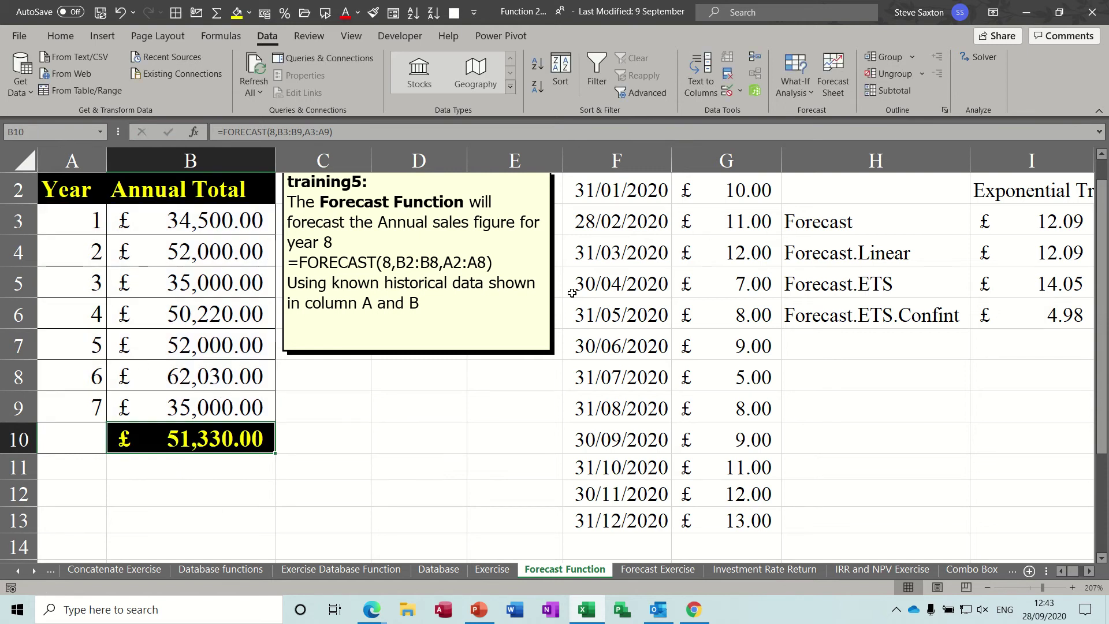
Step: Zoom out to show more columns and clear the forecast results in I3:I6
click(987, 587)
click(988, 587)
click(987, 587)
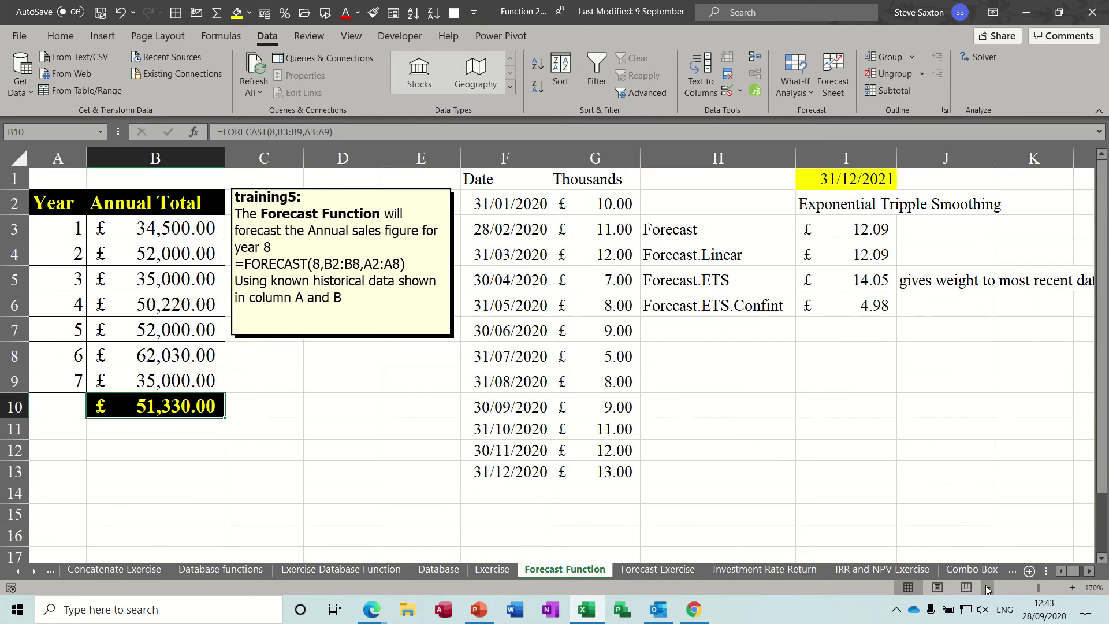
click(987, 587)
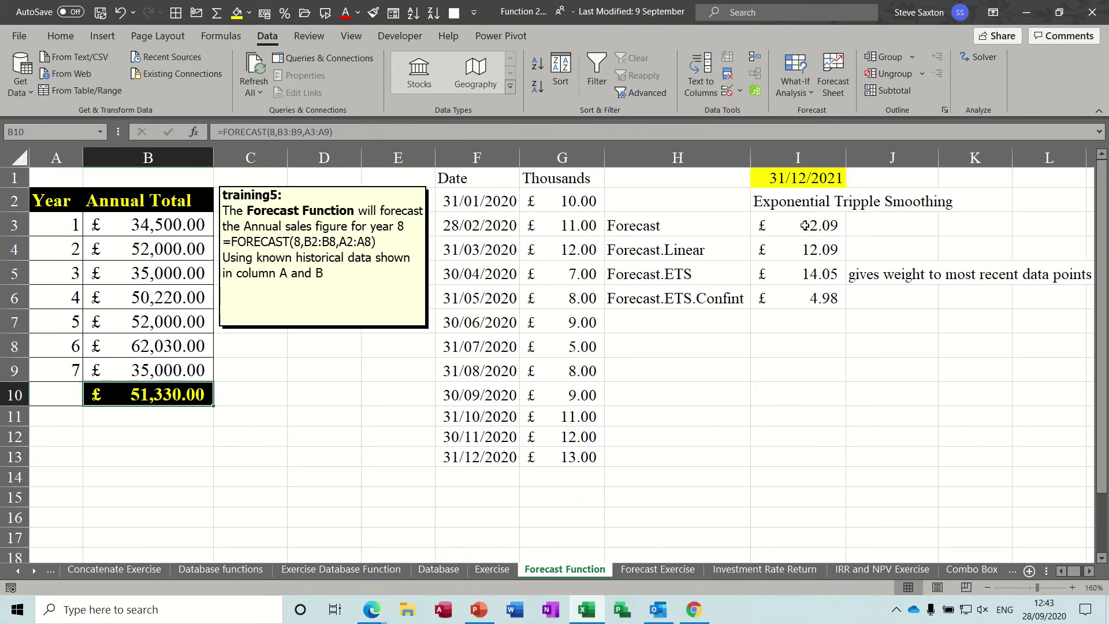
drag(805, 225, 811, 297)
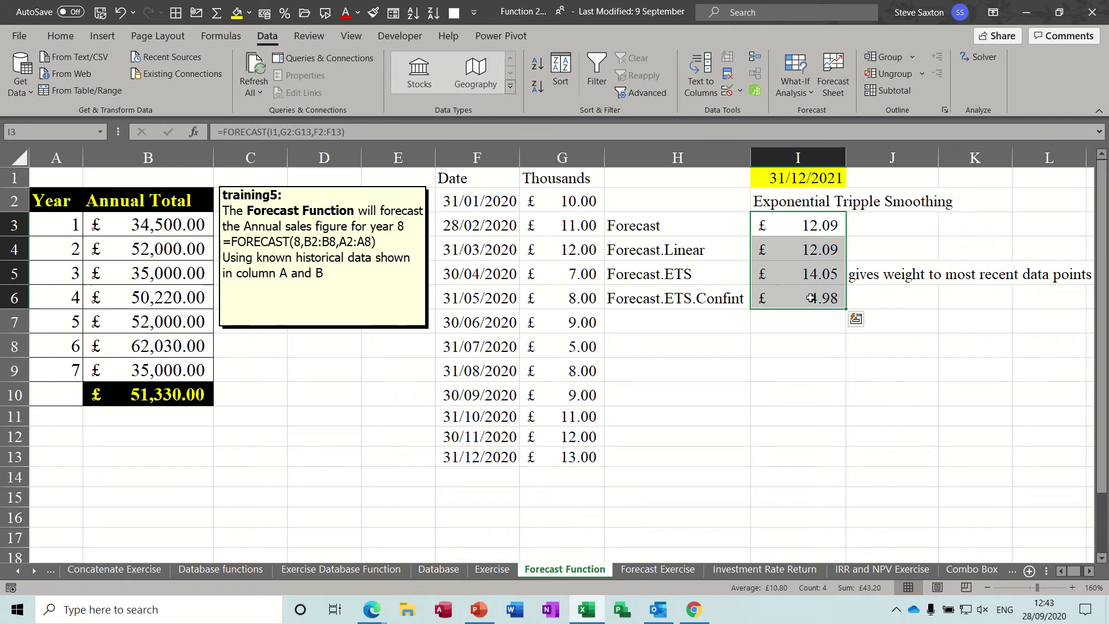
key(Delete)
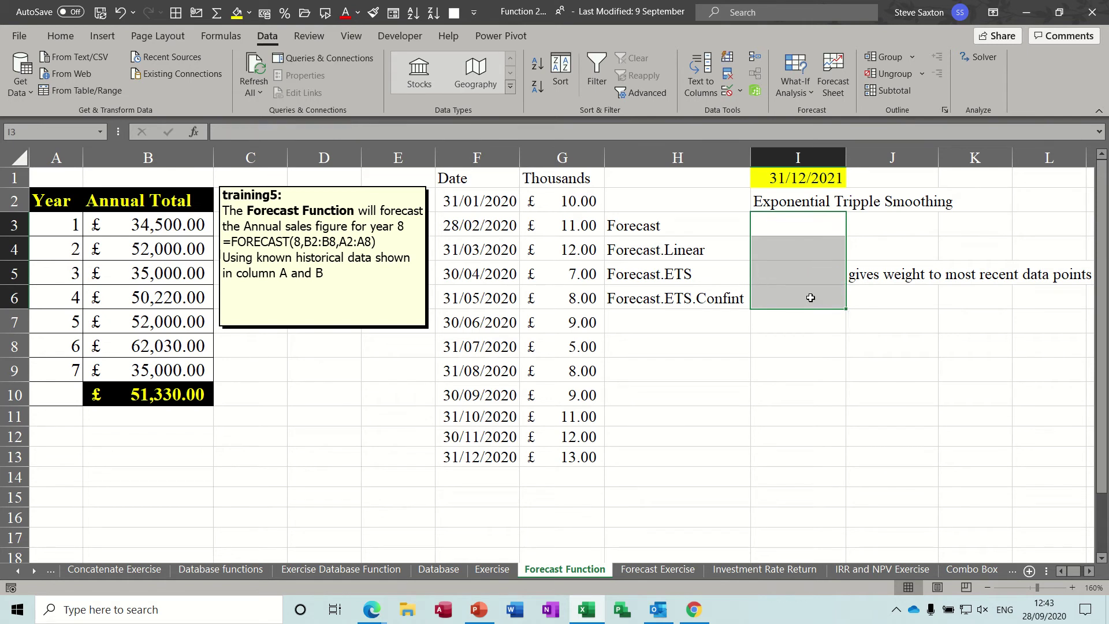
click(785, 224)
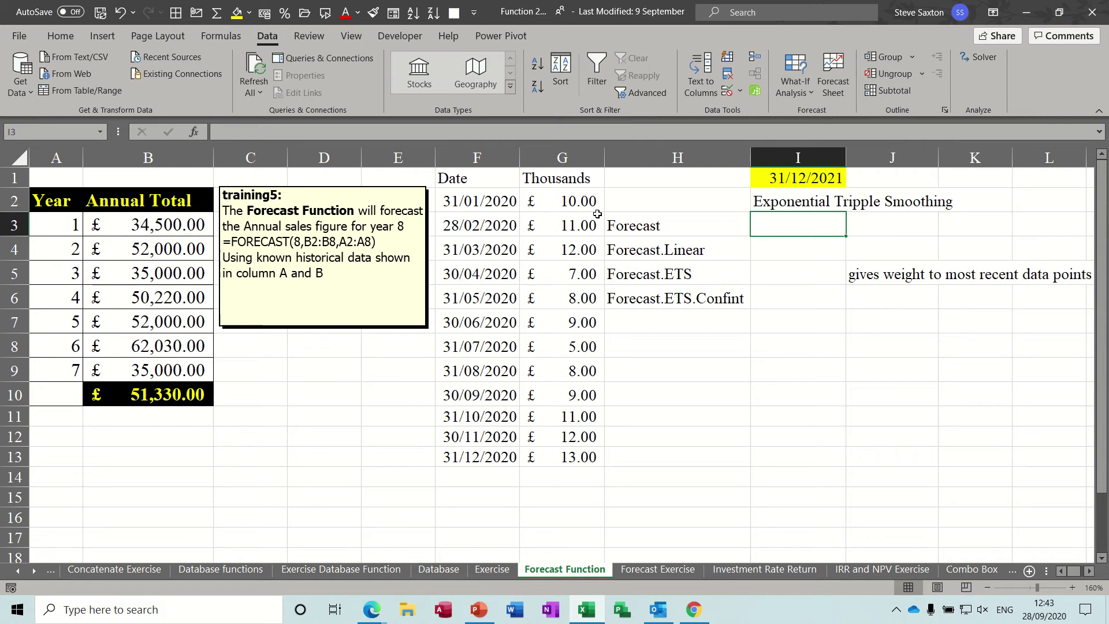
Step: Review the monthly dates in column F and values in column G, then select I3
click(487, 199)
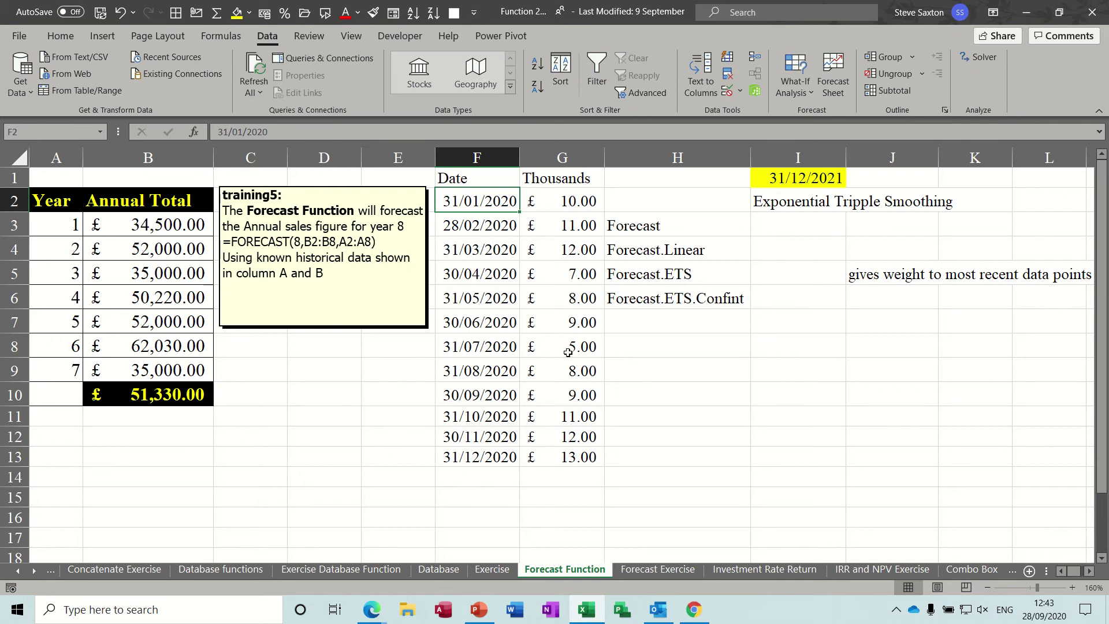
drag(569, 200, 571, 247)
drag(572, 201, 569, 457)
click(569, 418)
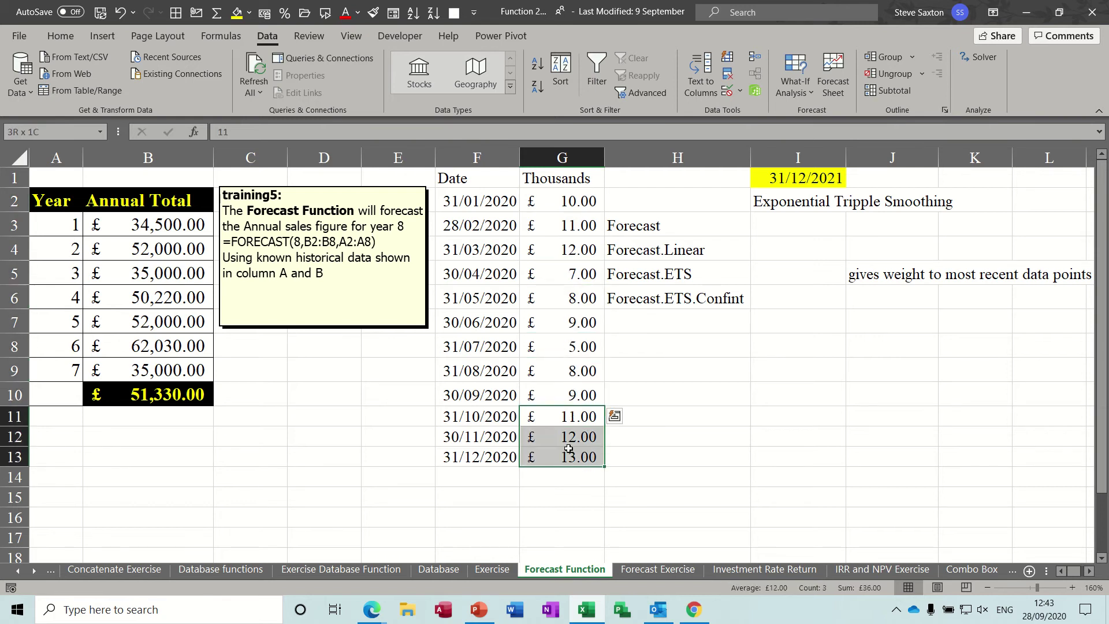
click(775, 226)
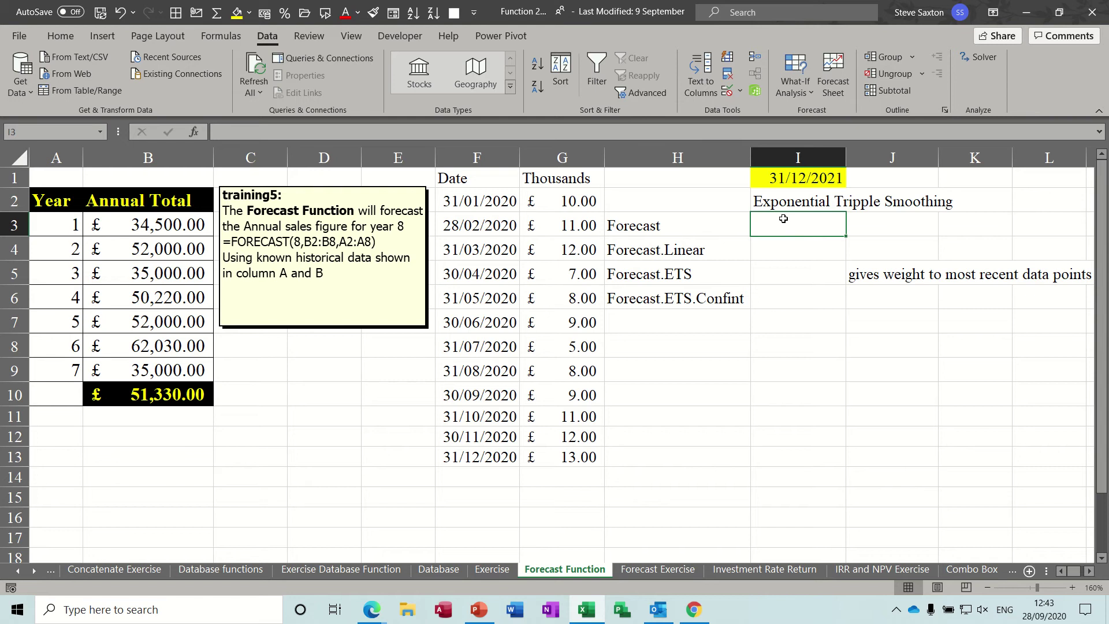
Step: Enter =FORECAST(I1,G2:G13,F2:F13) in I3, giving £12.09 for 31/12/2021
text(=)
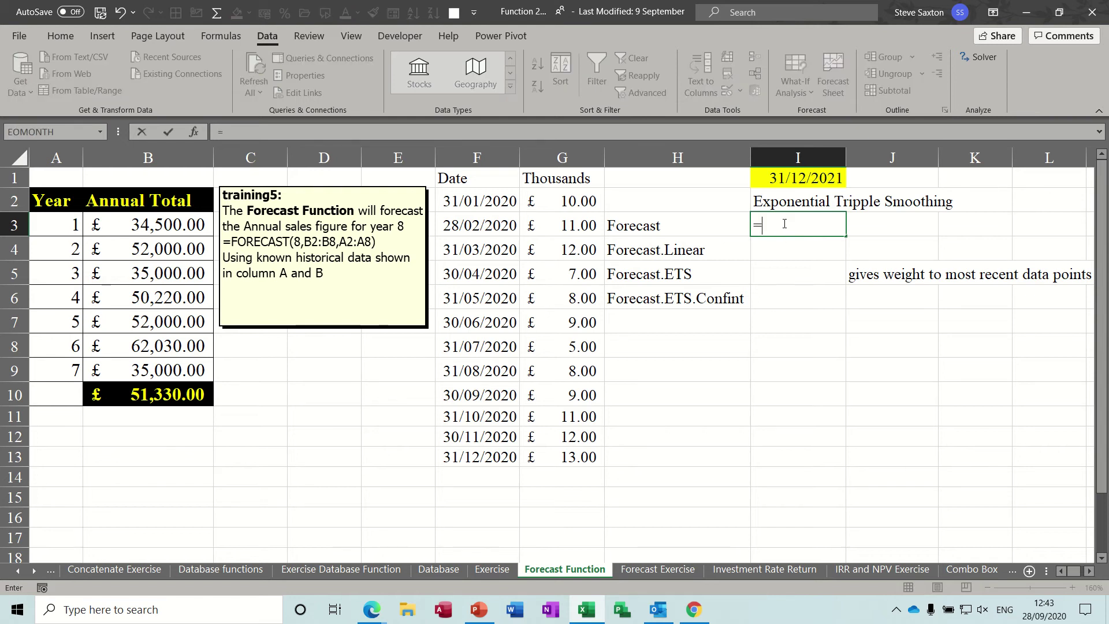
text(forecas)
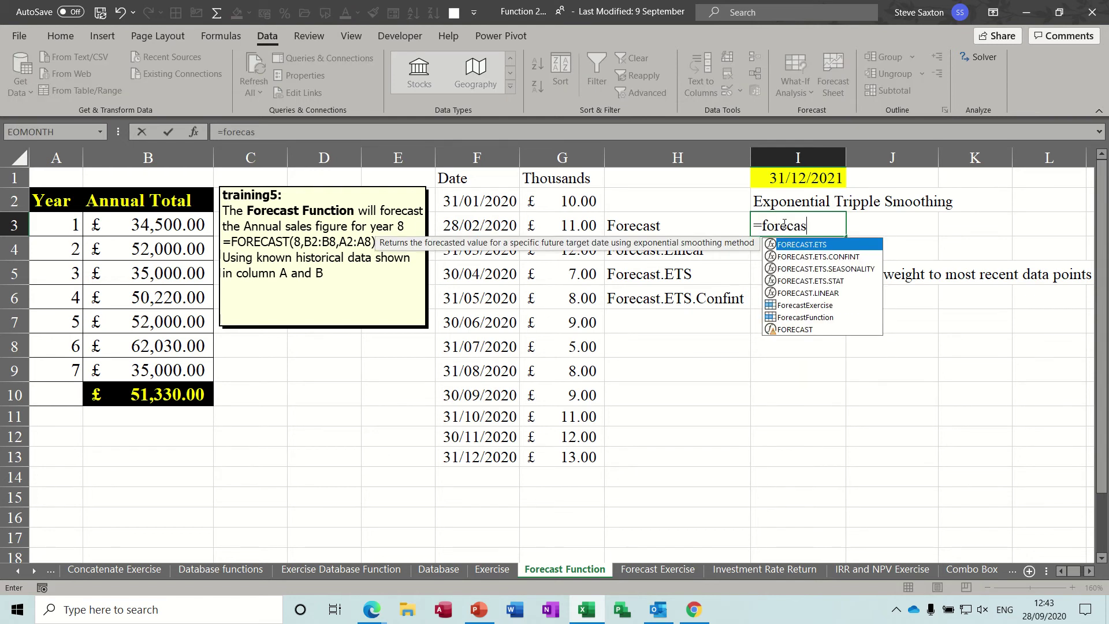
text(t()
click(797, 179)
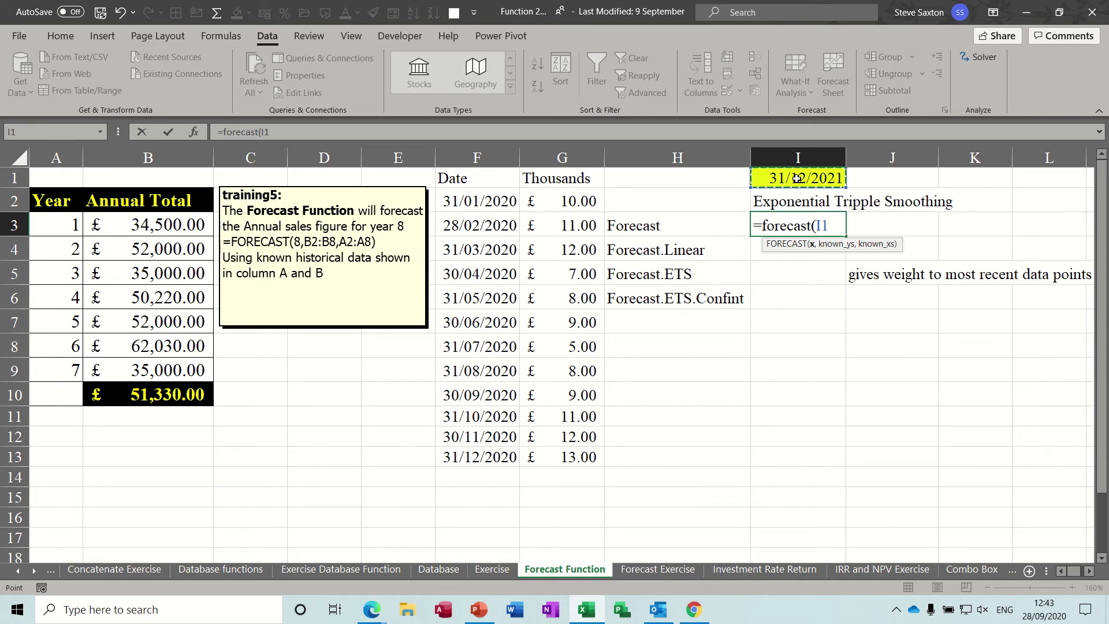
text(,)
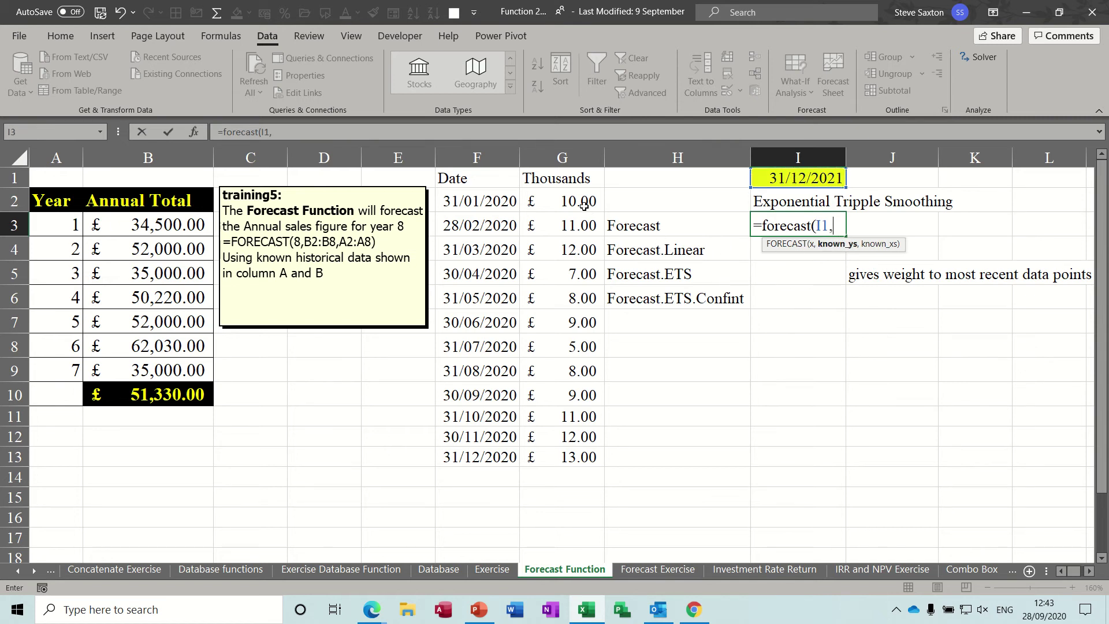
drag(572, 202, 572, 458)
text(,)
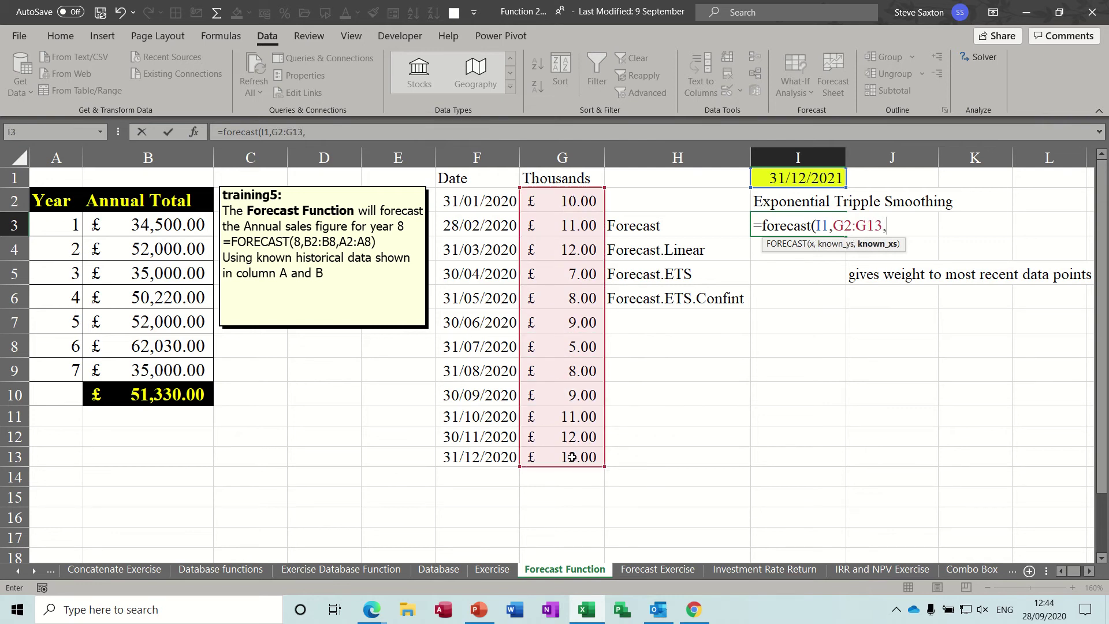
drag(483, 201, 491, 457)
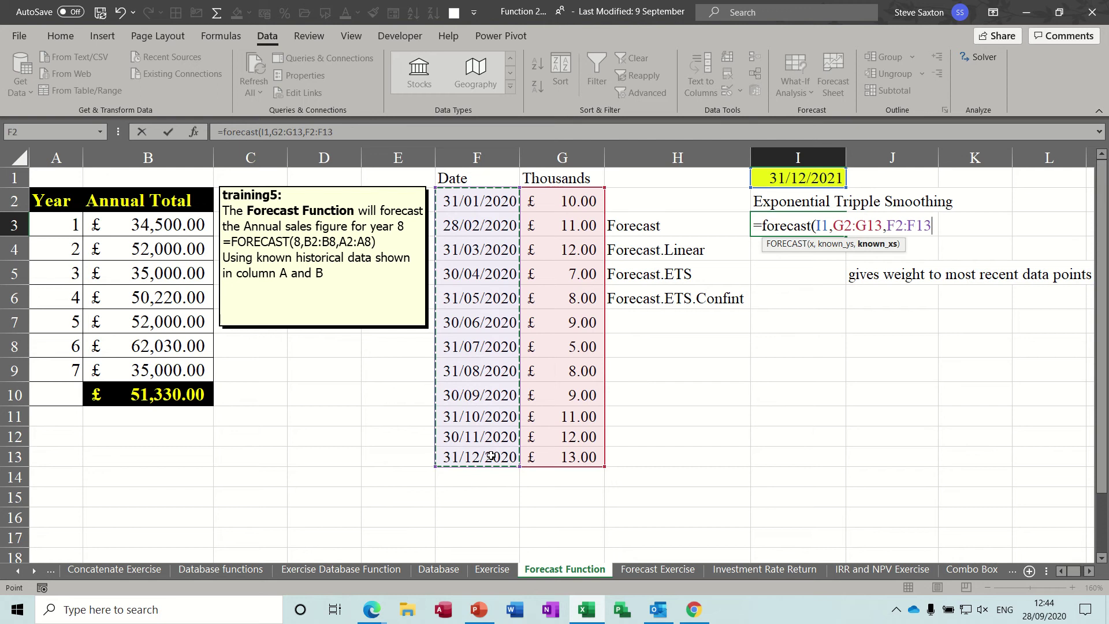
key(Return)
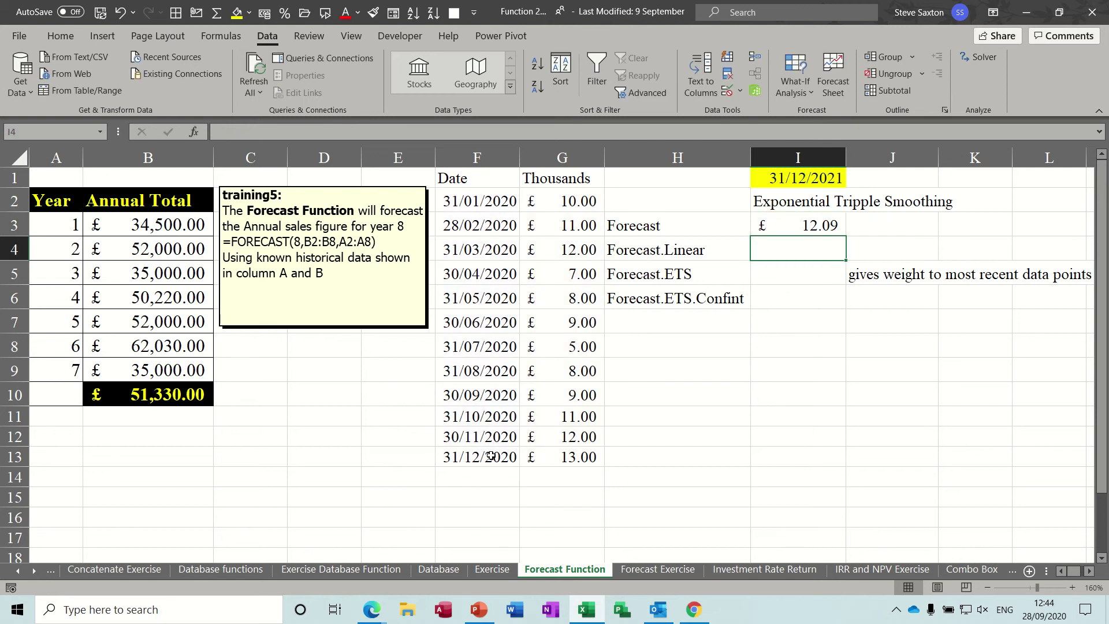
click(806, 225)
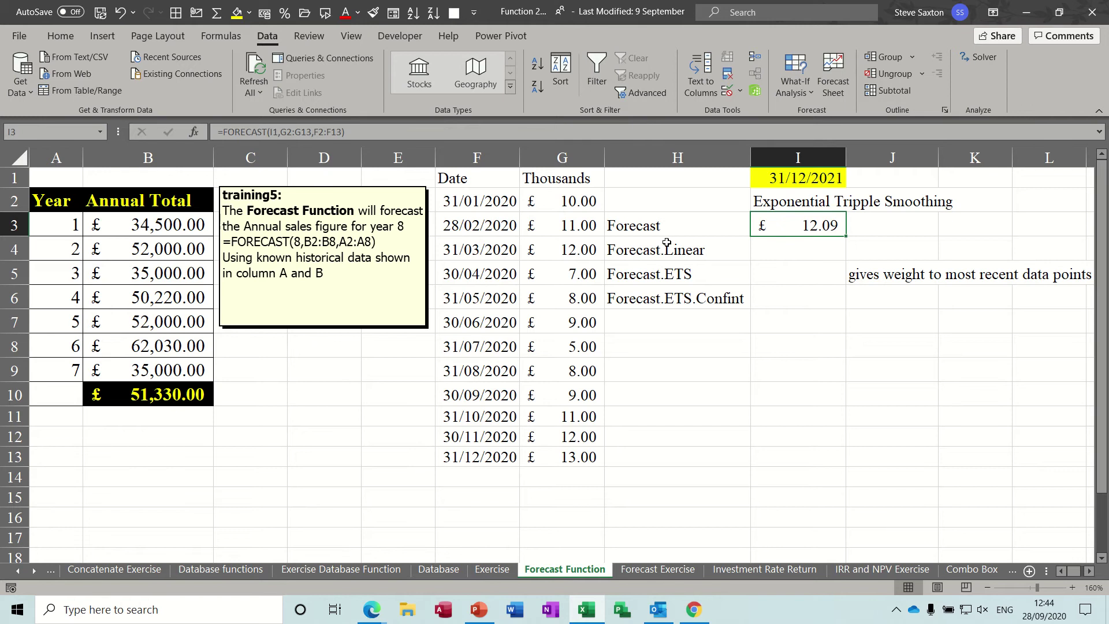
Step: Enter FORECAST.LINEAR in I4 using I1, G2:G13 and F2:F13, matching I3's £12.09
click(772, 252)
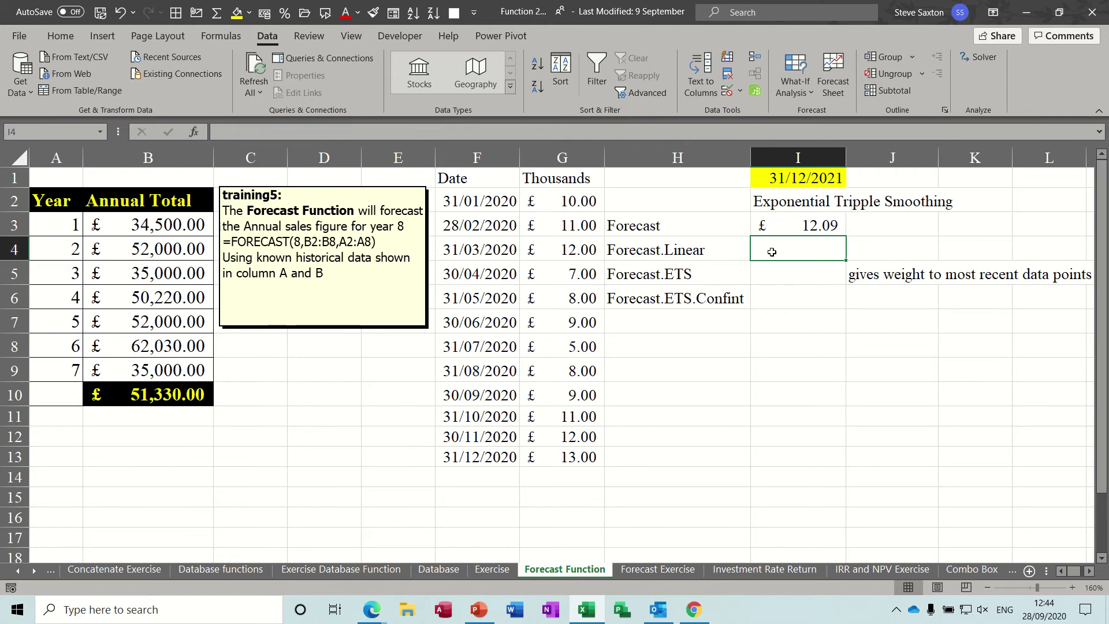
text(=foee)
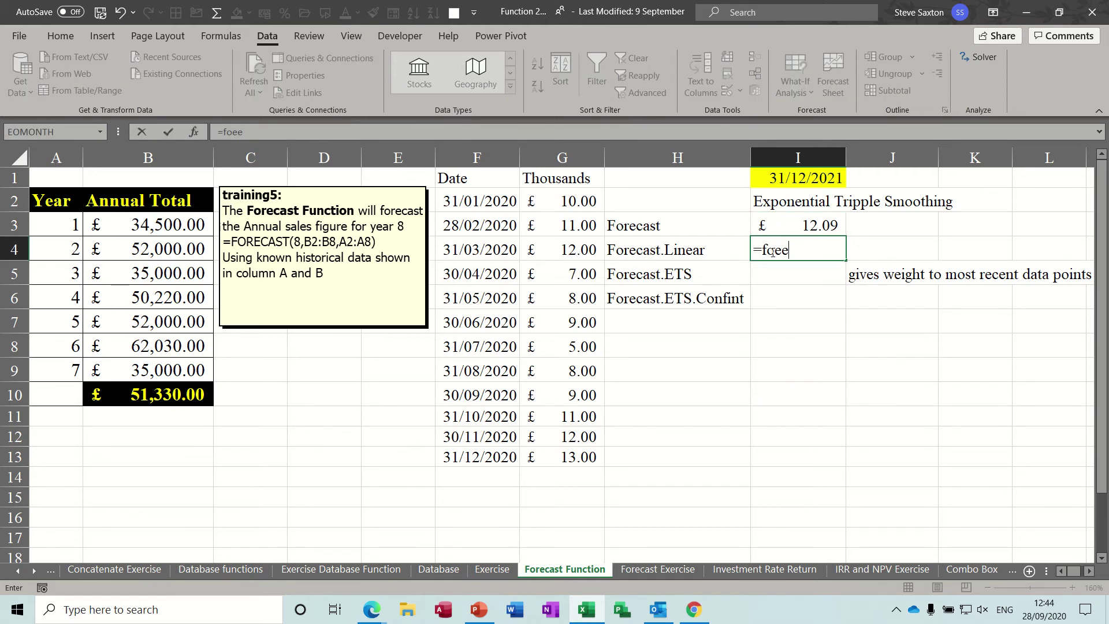
key(BackSpace)
key(BackSpace)
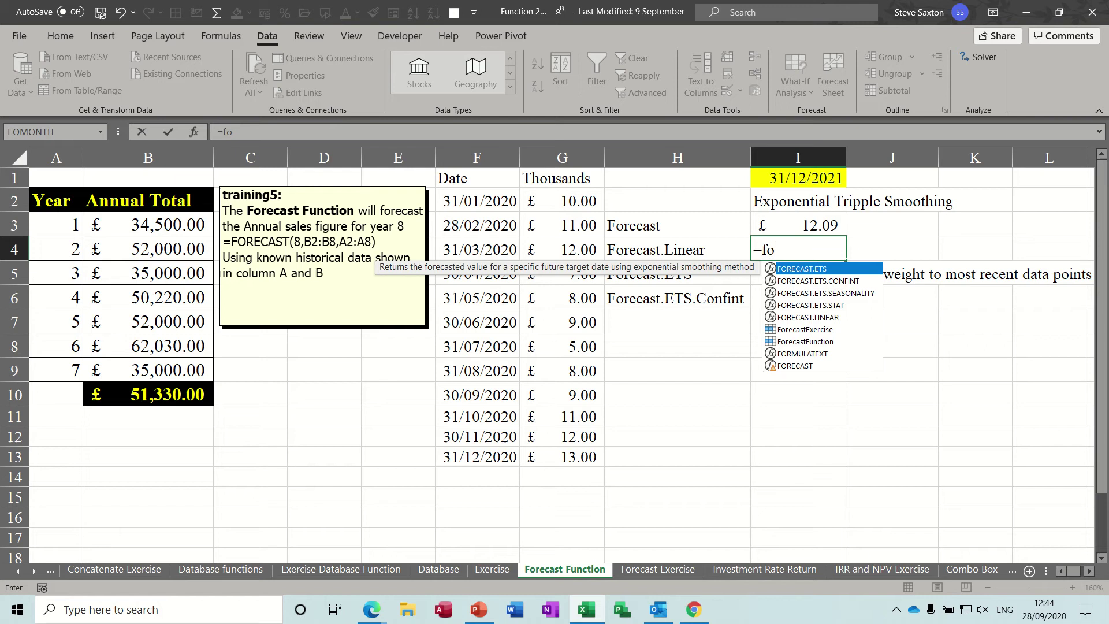
click(809, 317)
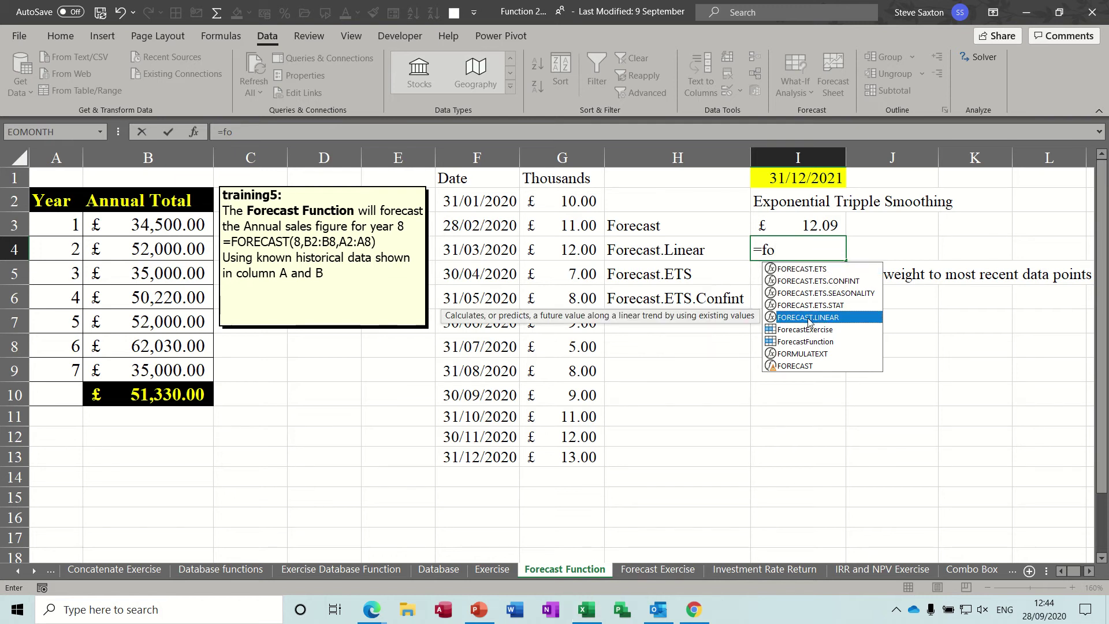
double_click(809, 317)
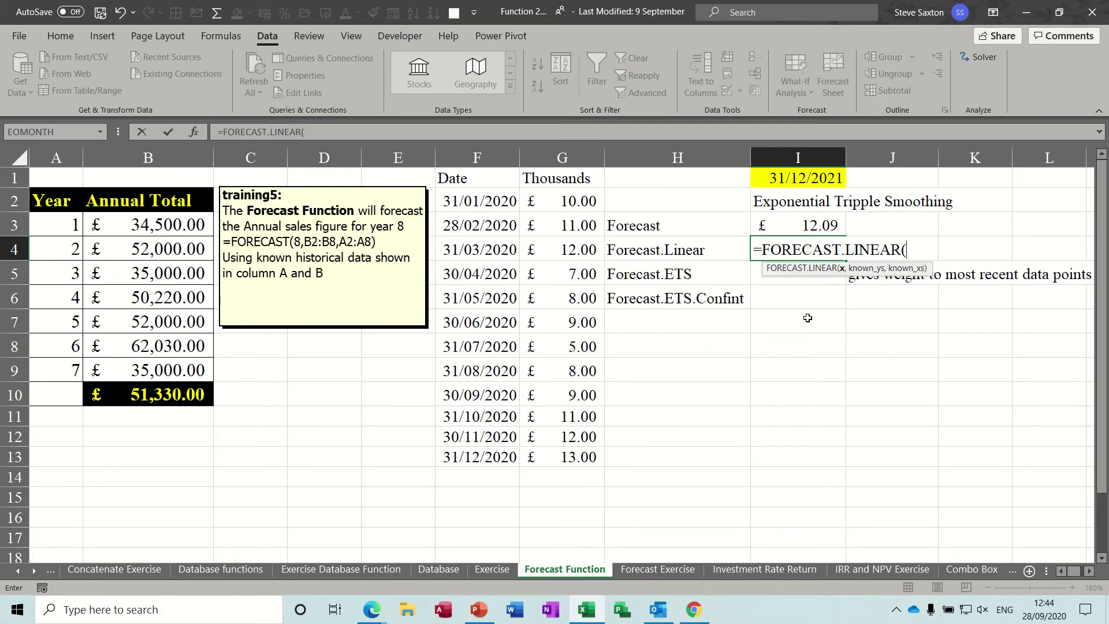
click(809, 178)
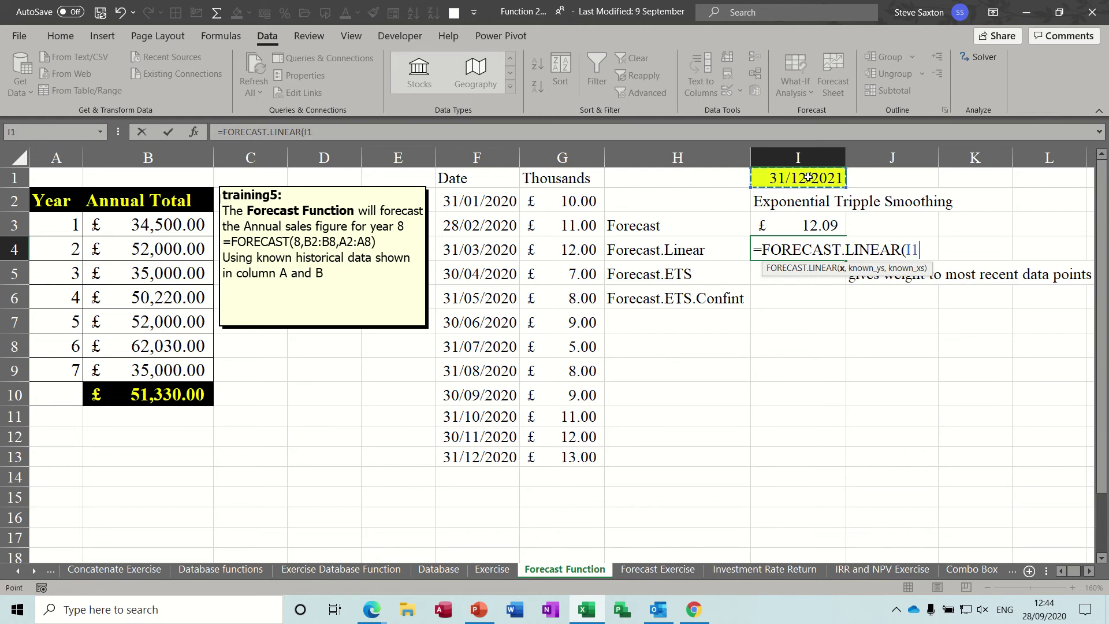
text(,)
click(579, 205)
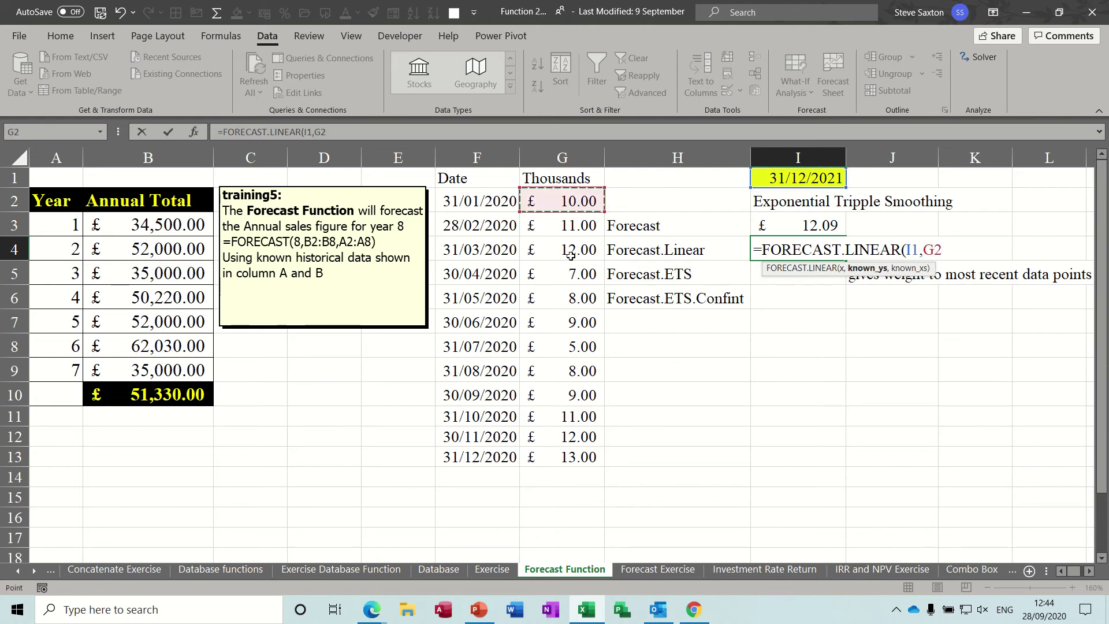
drag(571, 256, 567, 456)
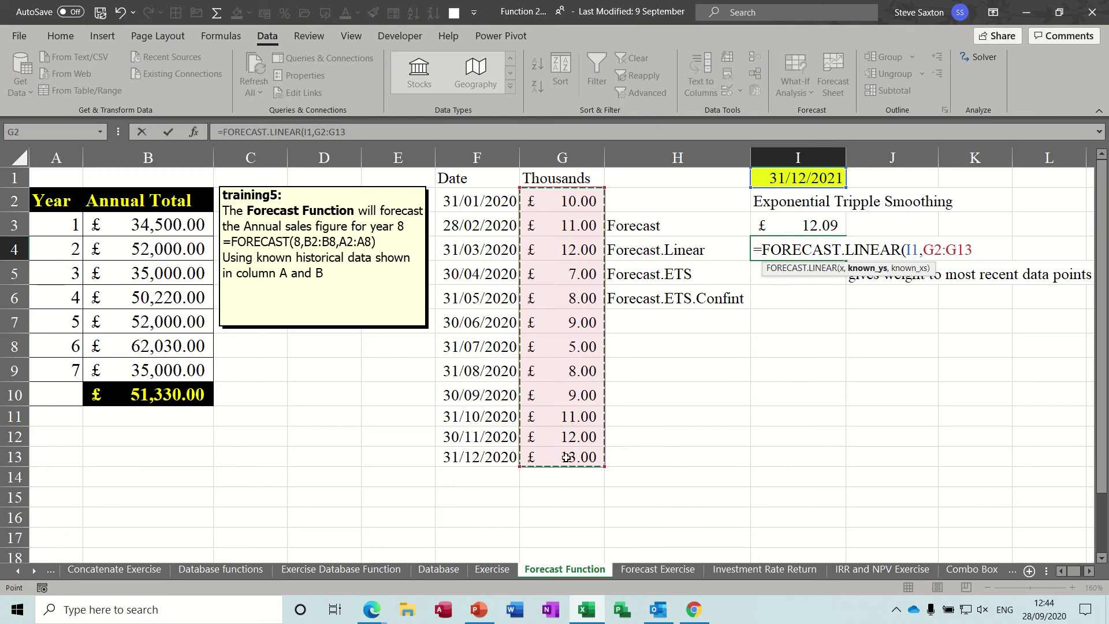
text(,)
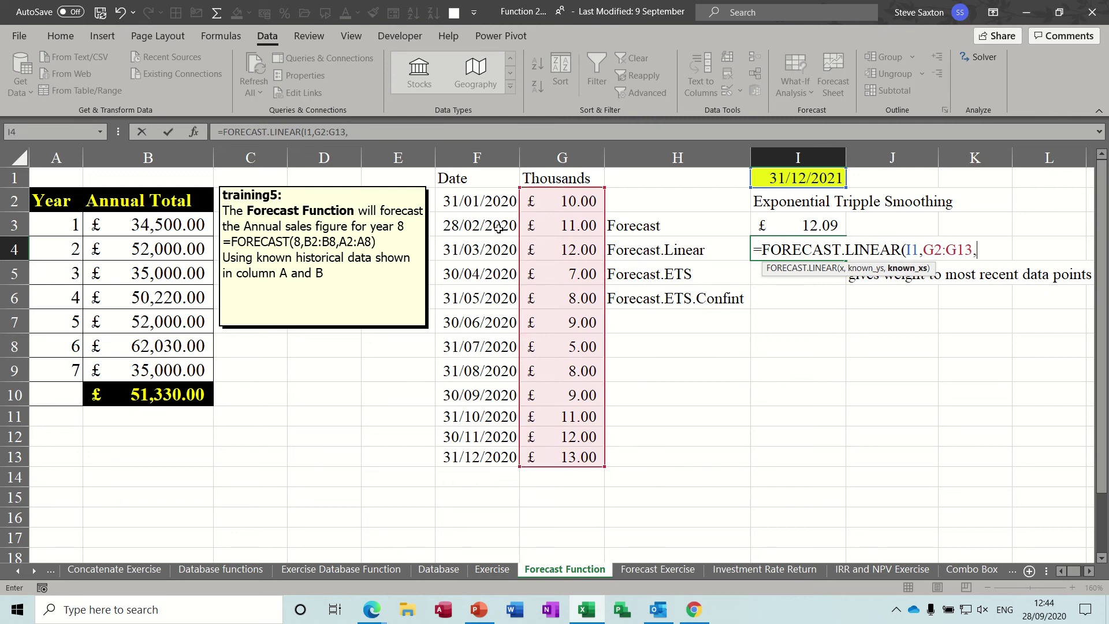
drag(488, 203, 500, 452)
key(Return)
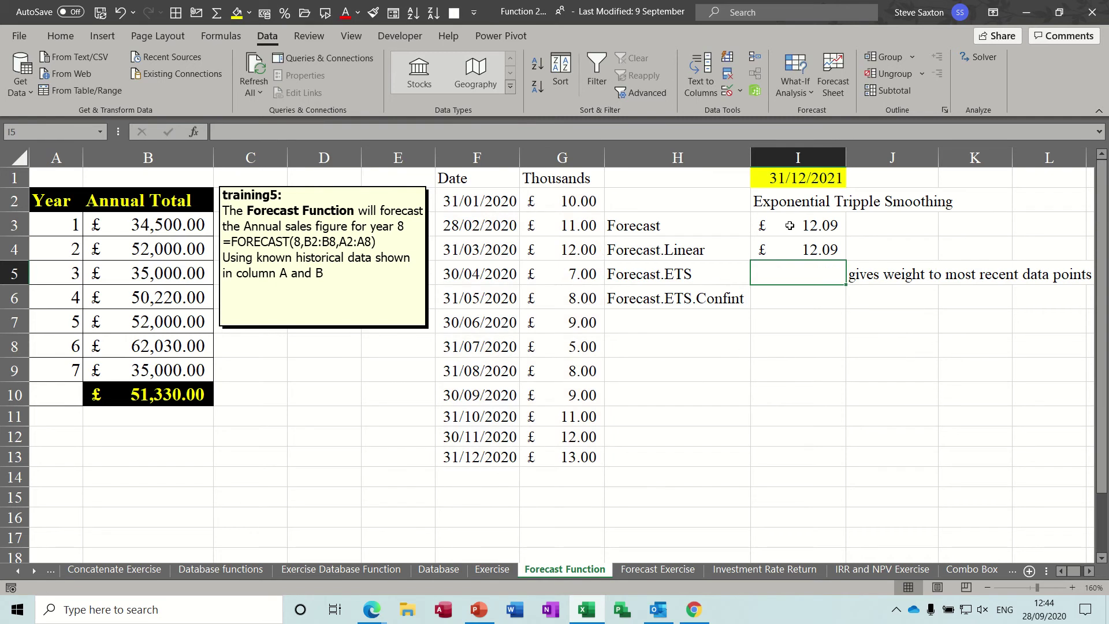
drag(790, 225, 789, 248)
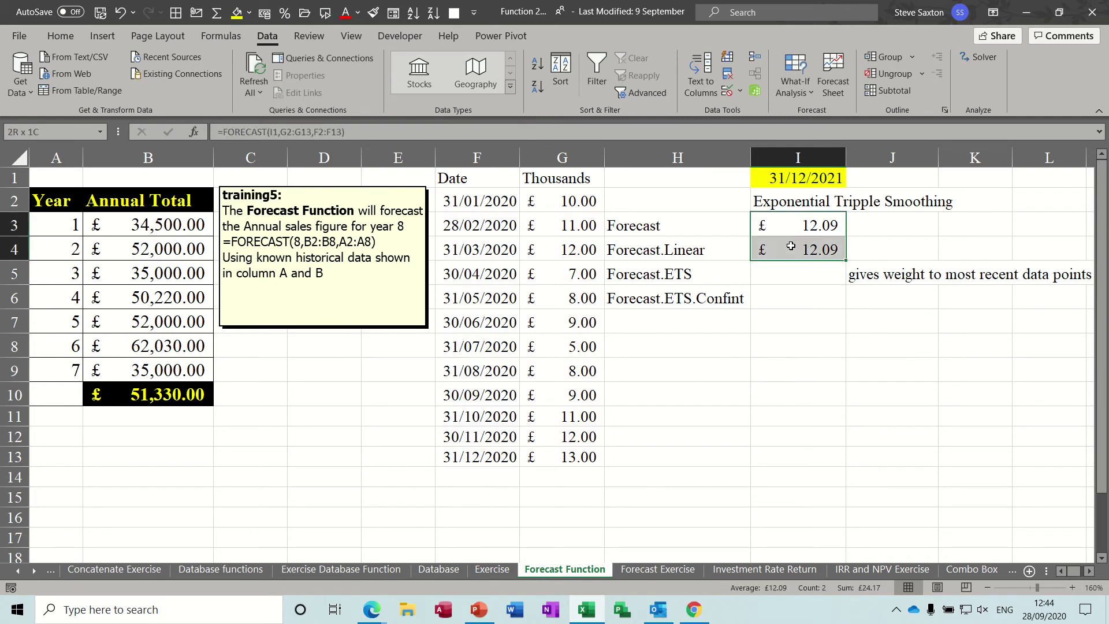
Step: Start a FORECAST.ETS formula in I5 with target I1, values G2:G13 and timeline F2:F13
click(773, 276)
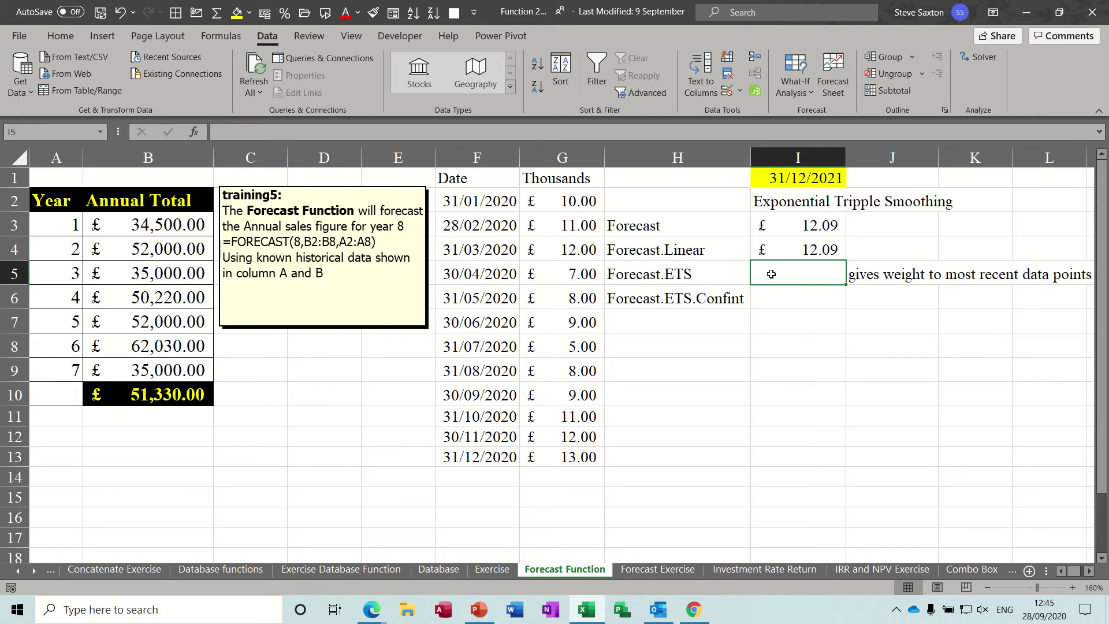
text(=fore)
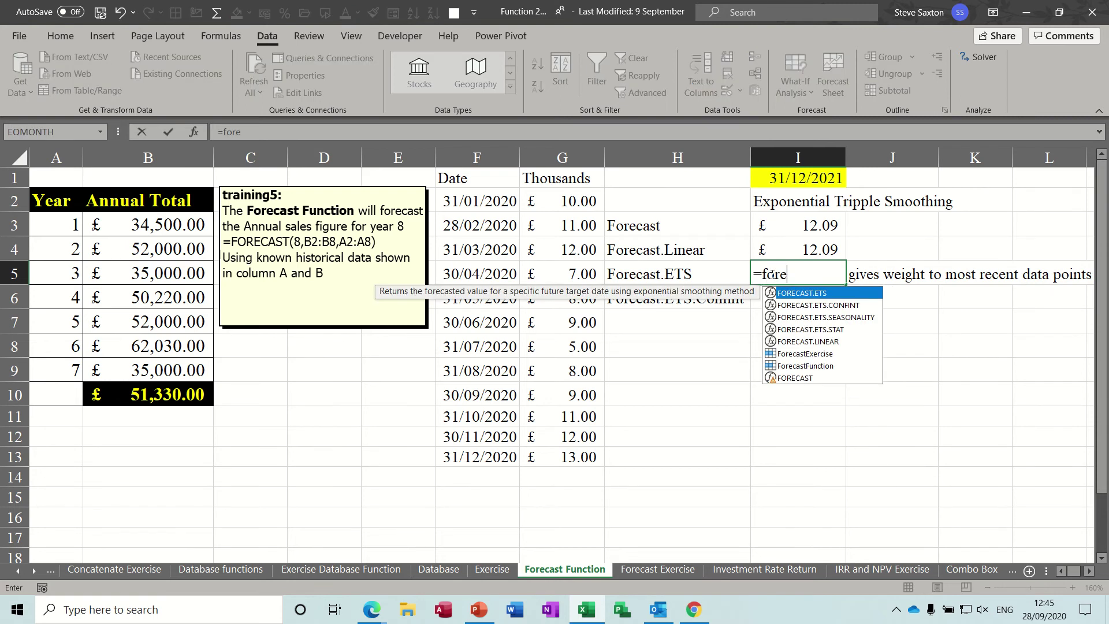
text(cast)
double_click(817, 293)
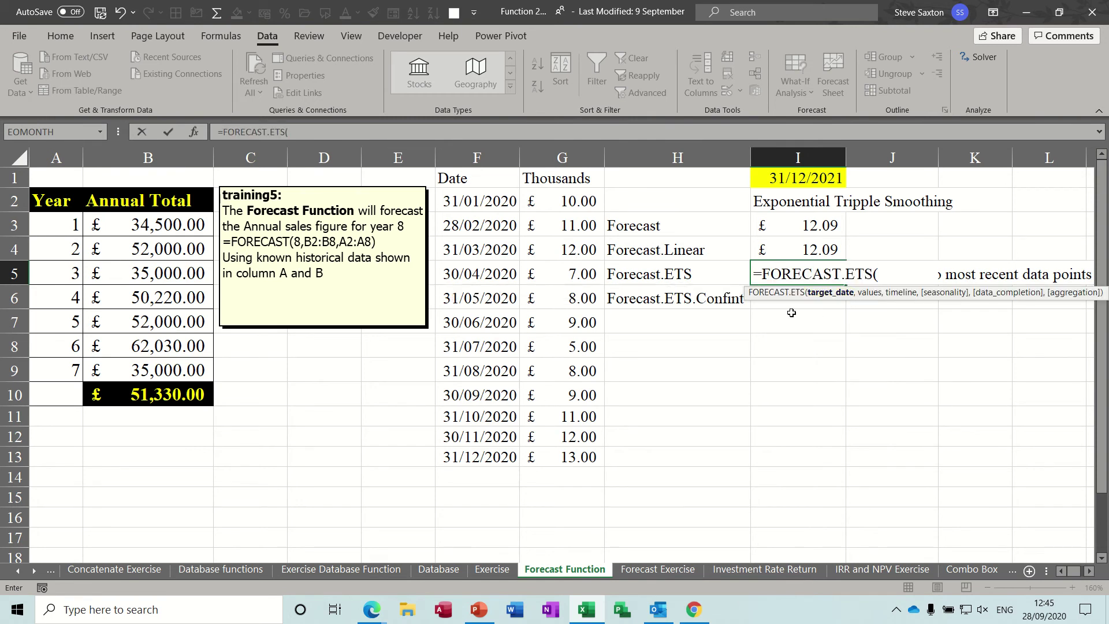
click(792, 178)
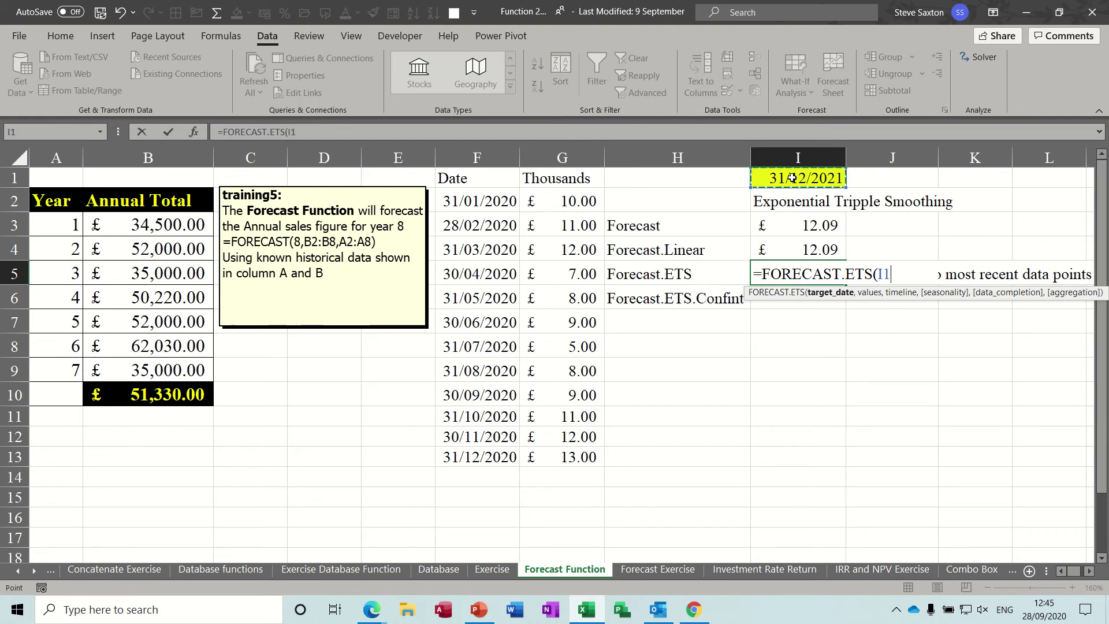
text(,)
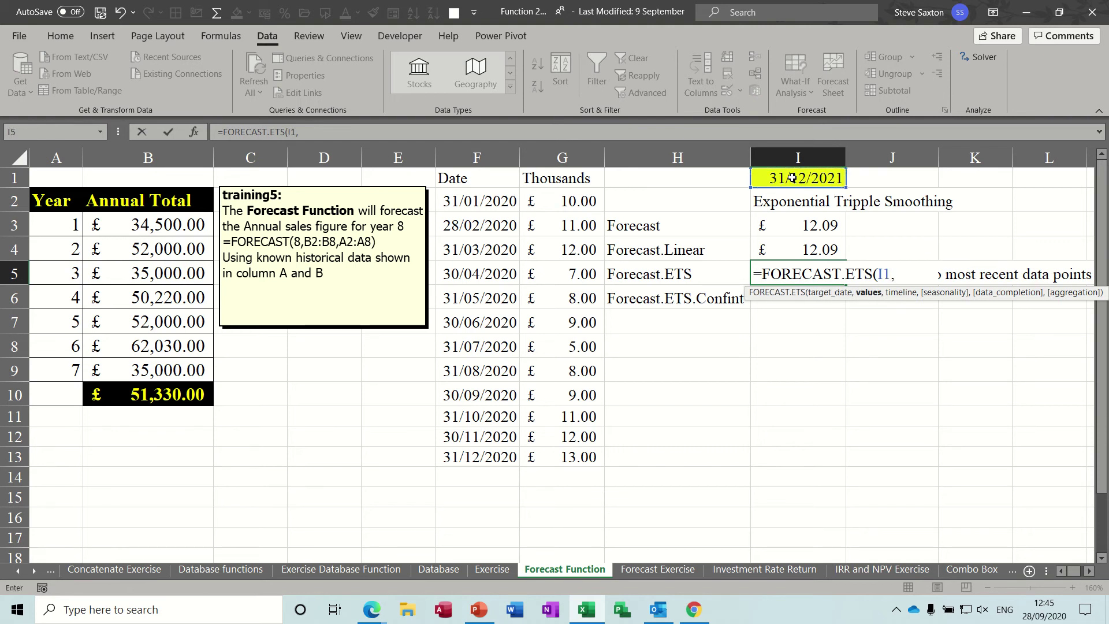
drag(569, 201, 568, 457)
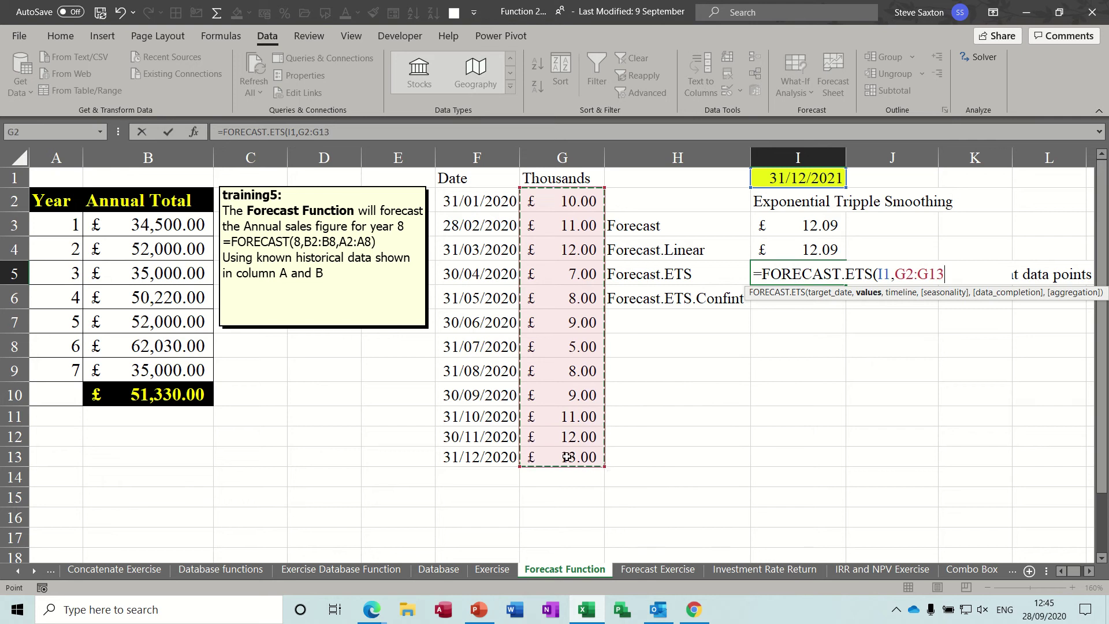
text(,)
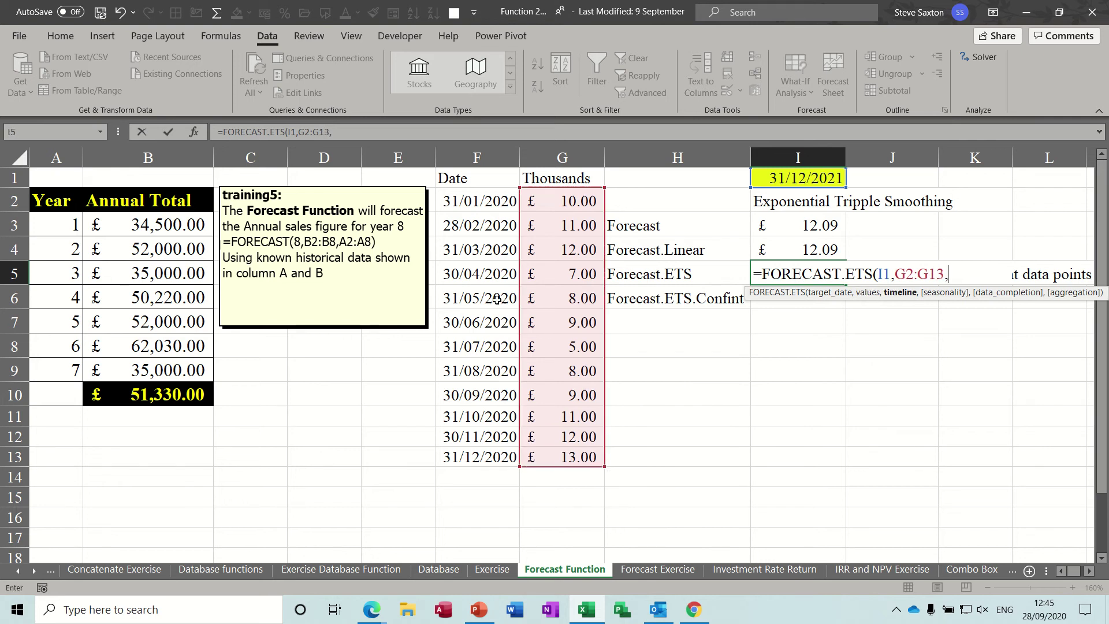
drag(488, 201, 497, 456)
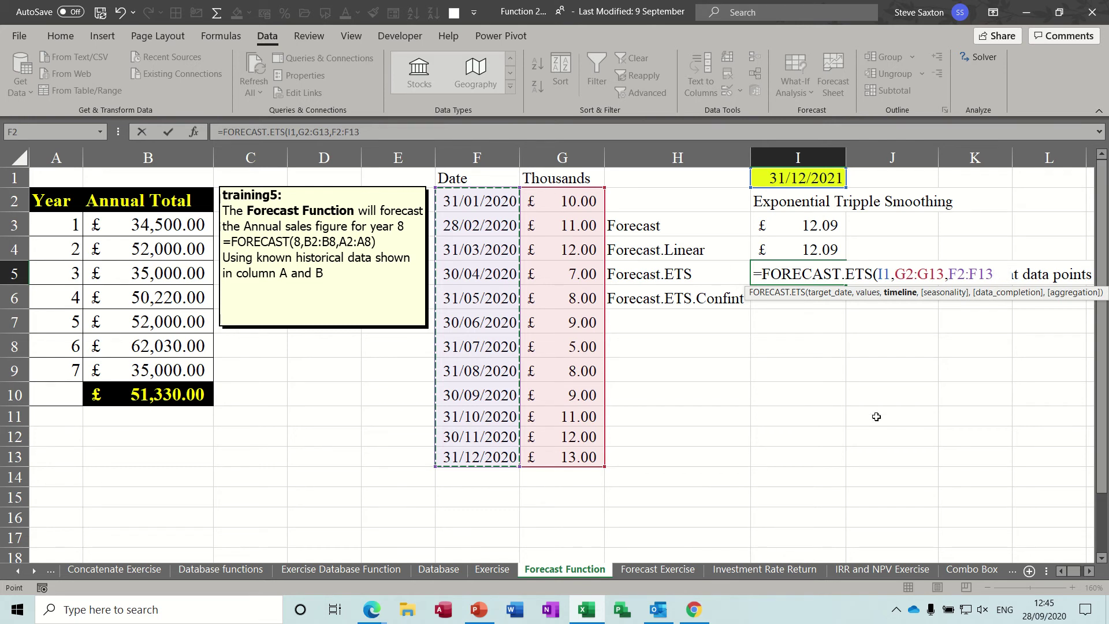
Step: Finish it with seasonality 3, data completion 1 and aggregation 1, returning £14.05
text(,)
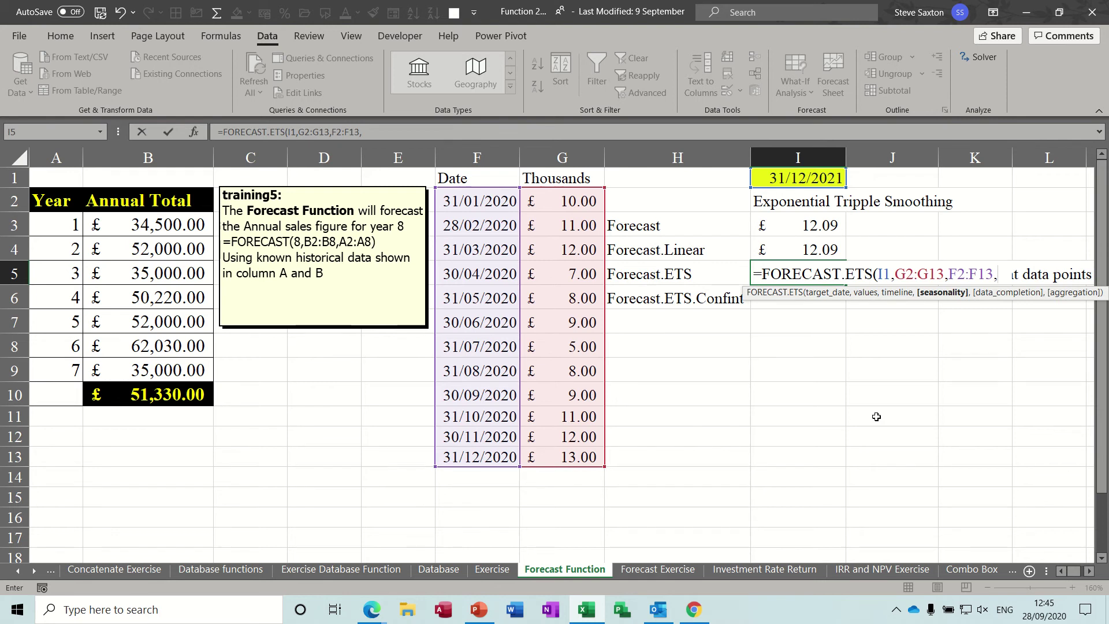
text(3)
key(BackSpace)
text(3,1)
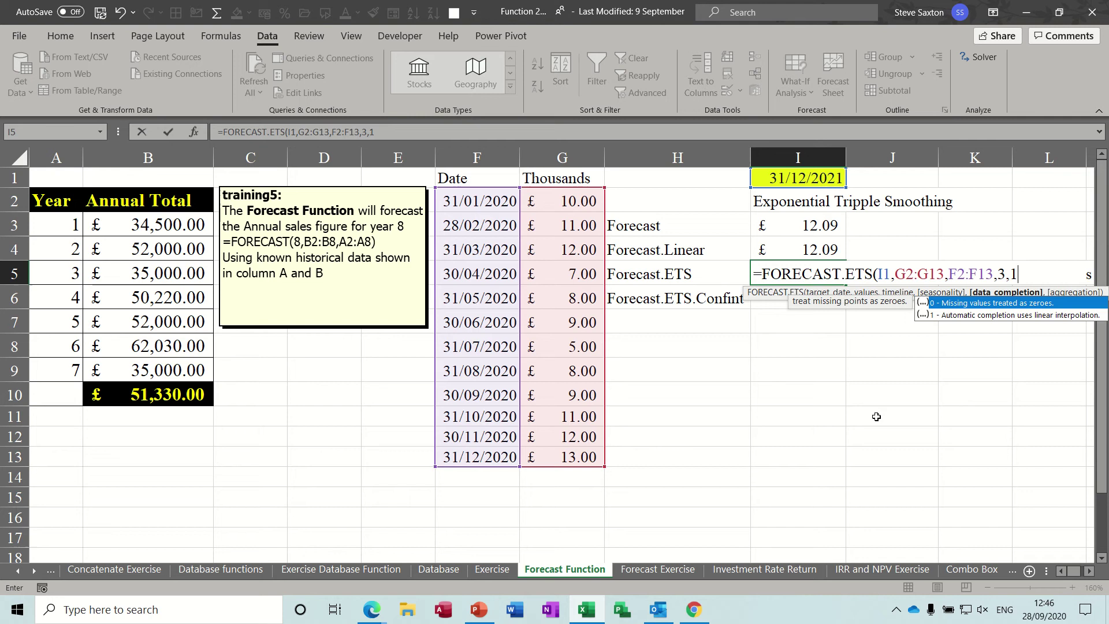
text(,)
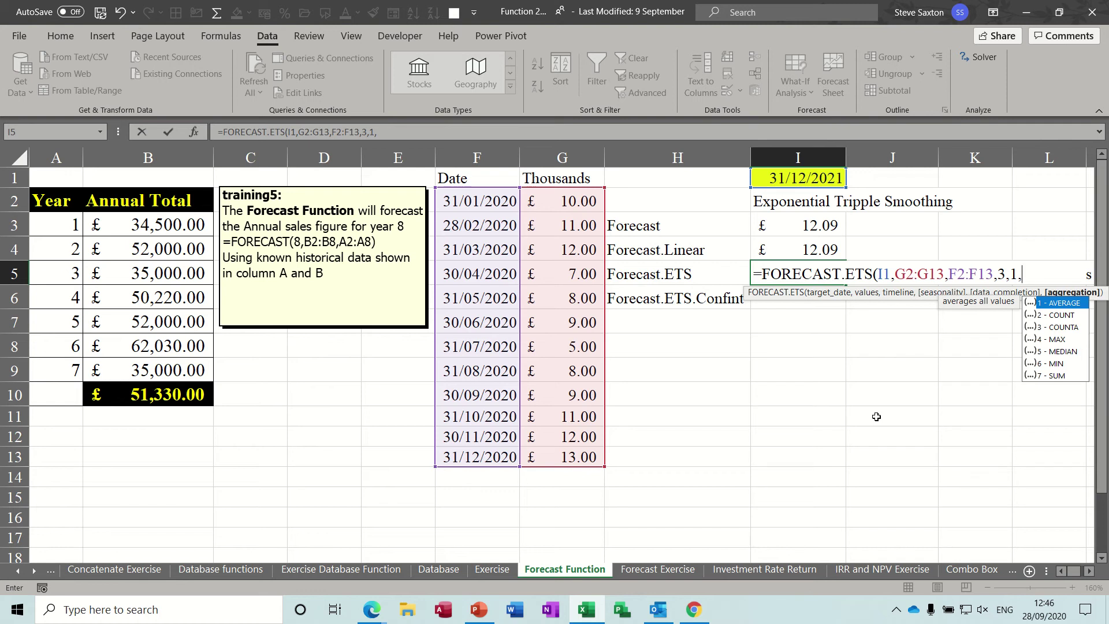
text(1))
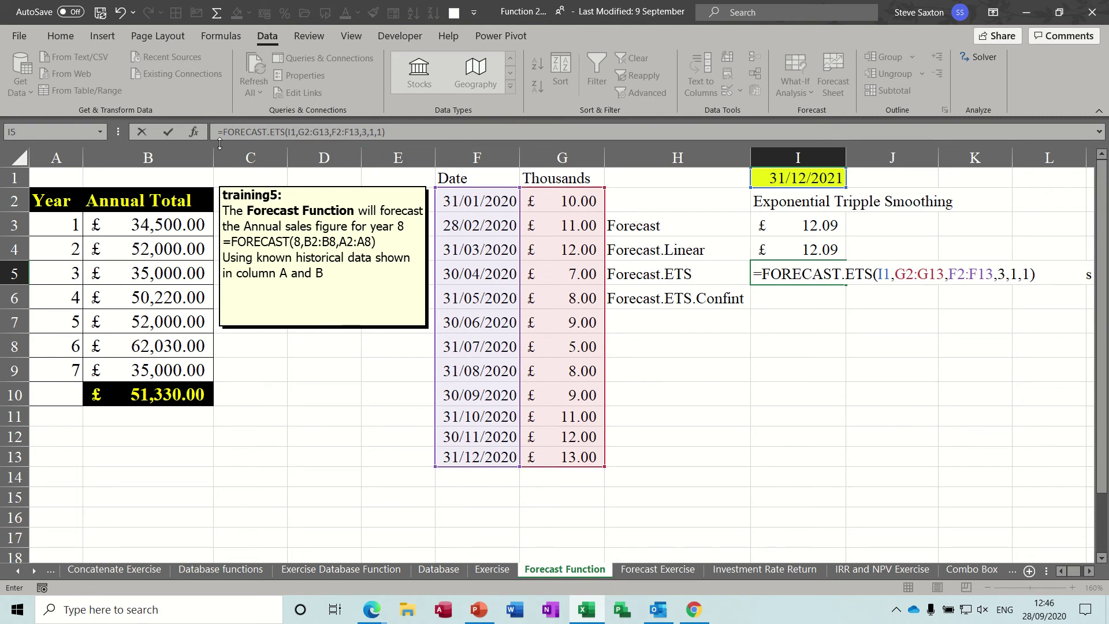
click(169, 135)
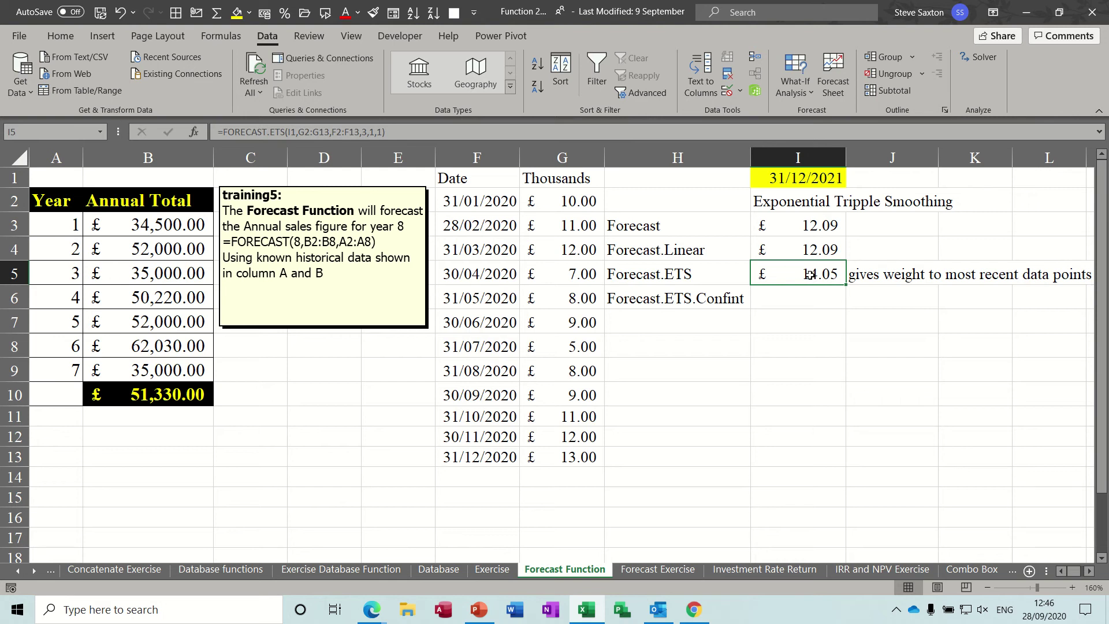
double_click(798, 178)
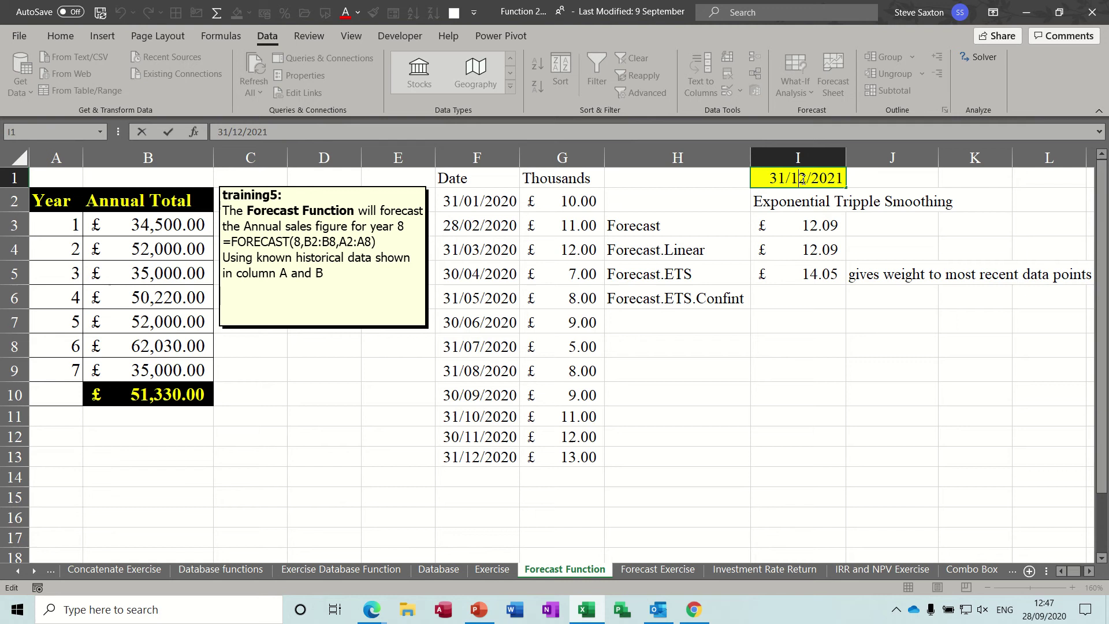
key(Delete)
text(0)
key(Return)
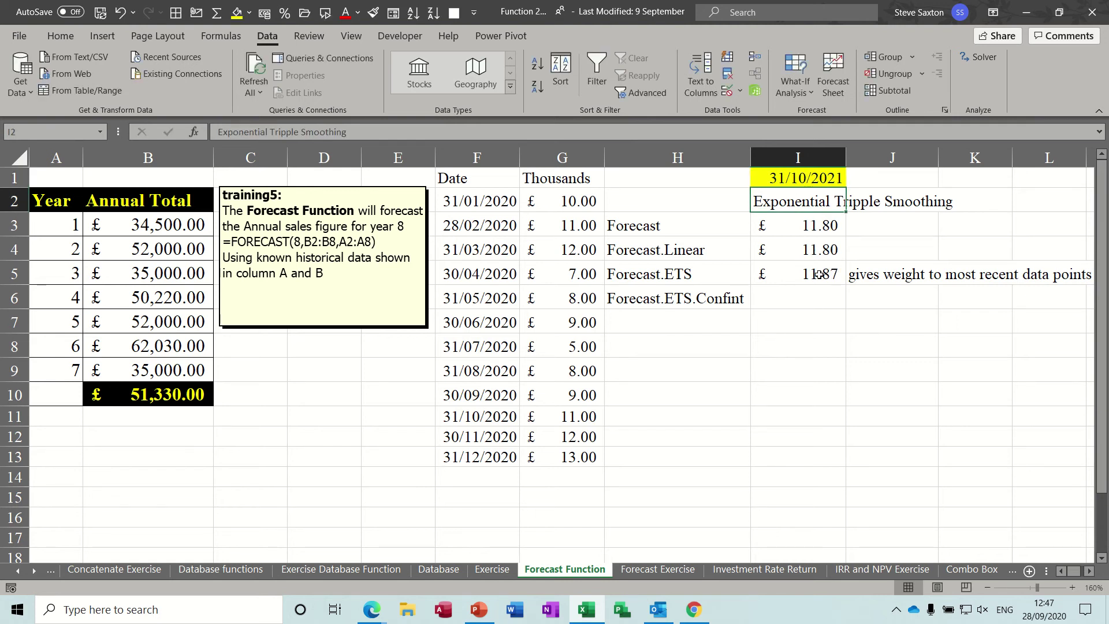
key(ctrl+z)
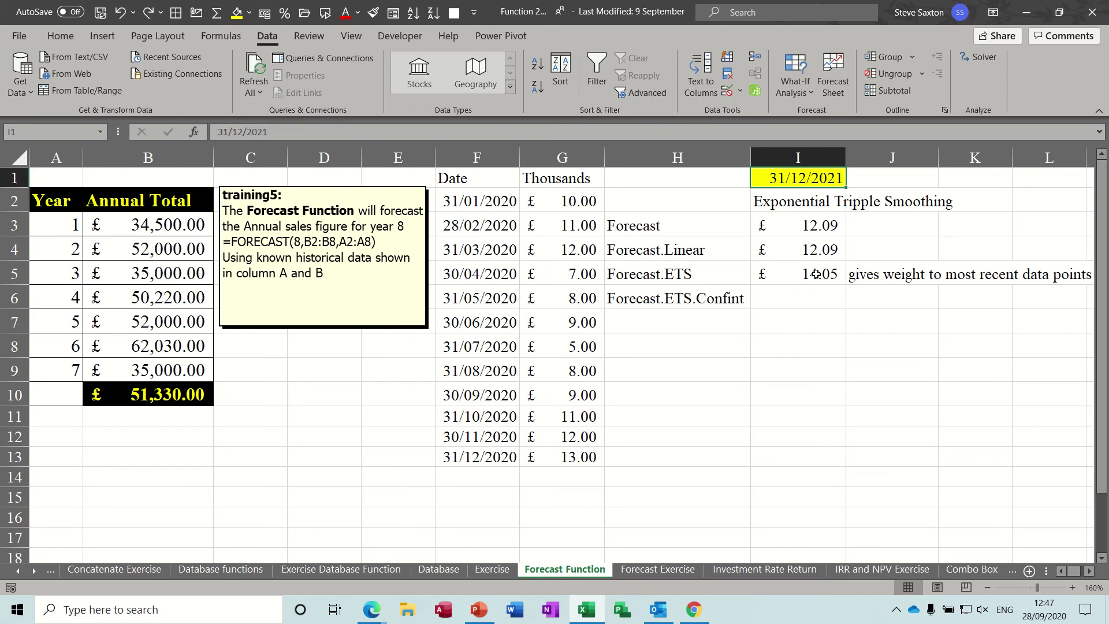
click(812, 274)
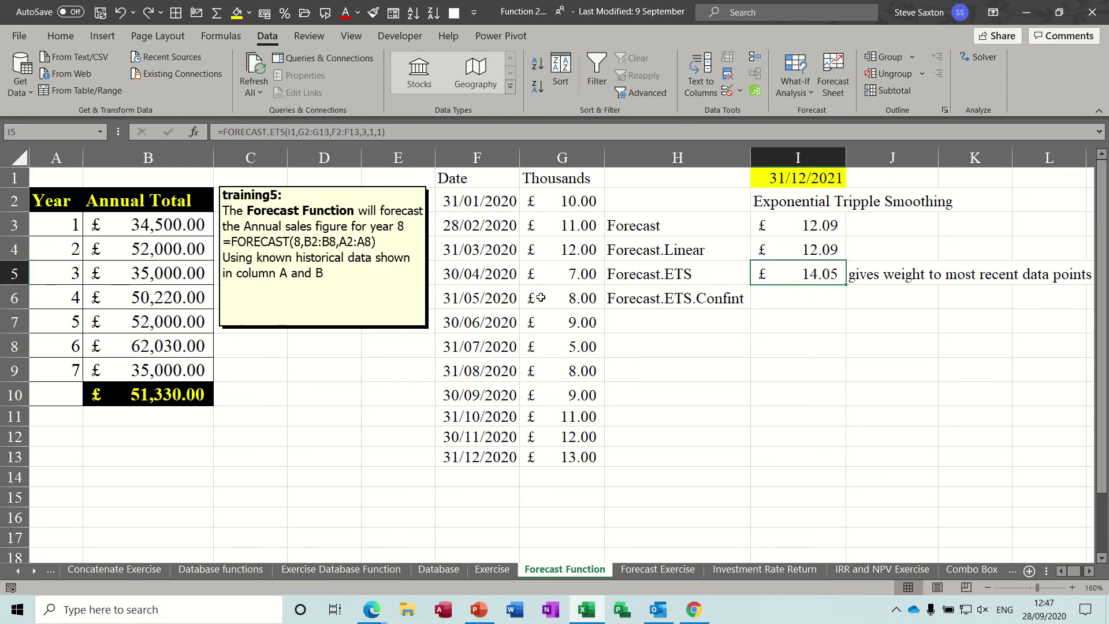
click(549, 275)
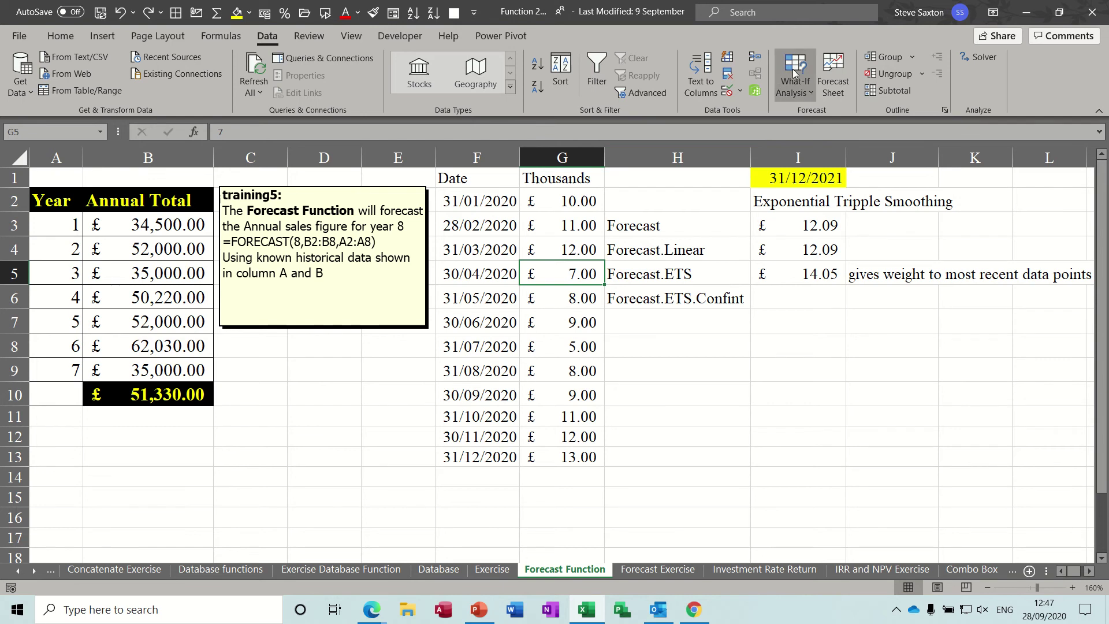
Step: Start a forecast worksheet with the forecast end date set to 31/12/2021
click(833, 70)
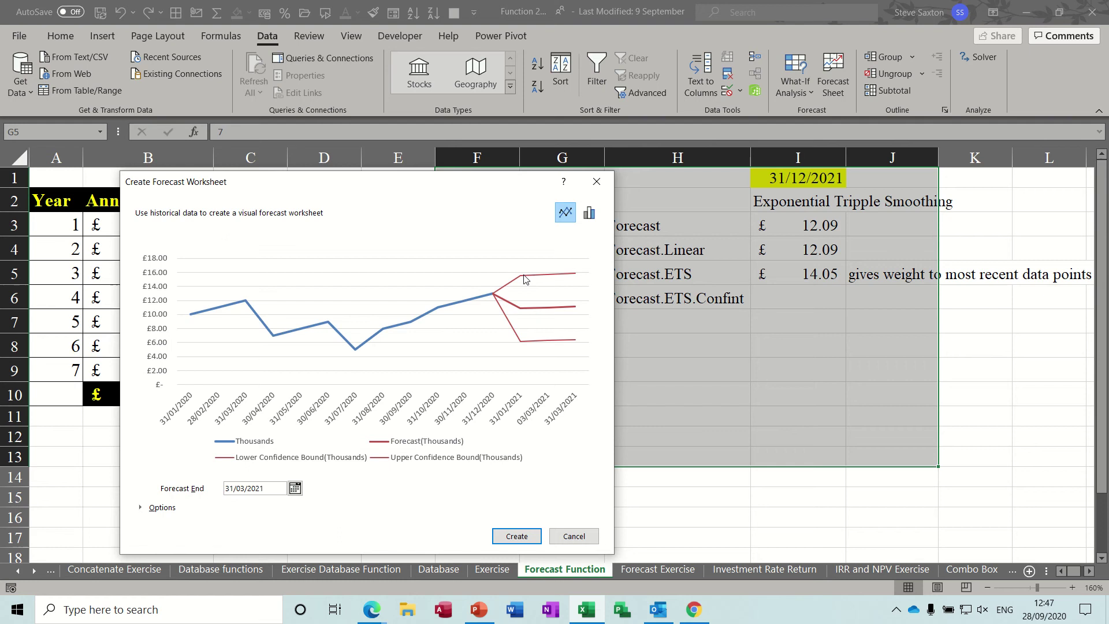
click(295, 488)
click(404, 504)
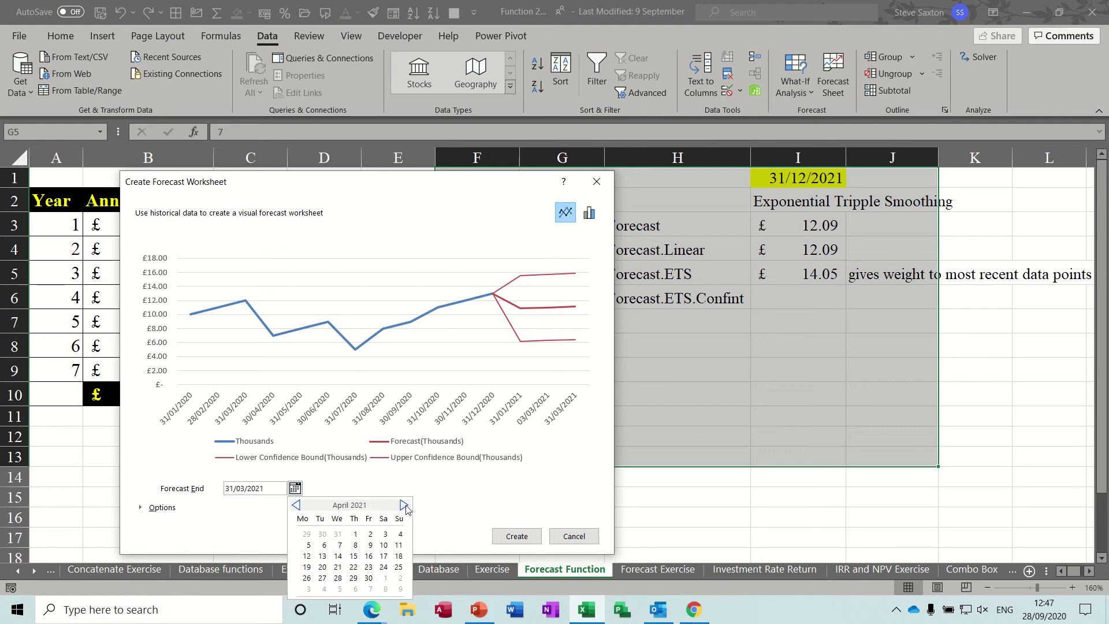
click(404, 505)
click(404, 505)
click(404, 505)
click(404, 505)
click(404, 505)
click(404, 505)
click(404, 505)
click(404, 505)
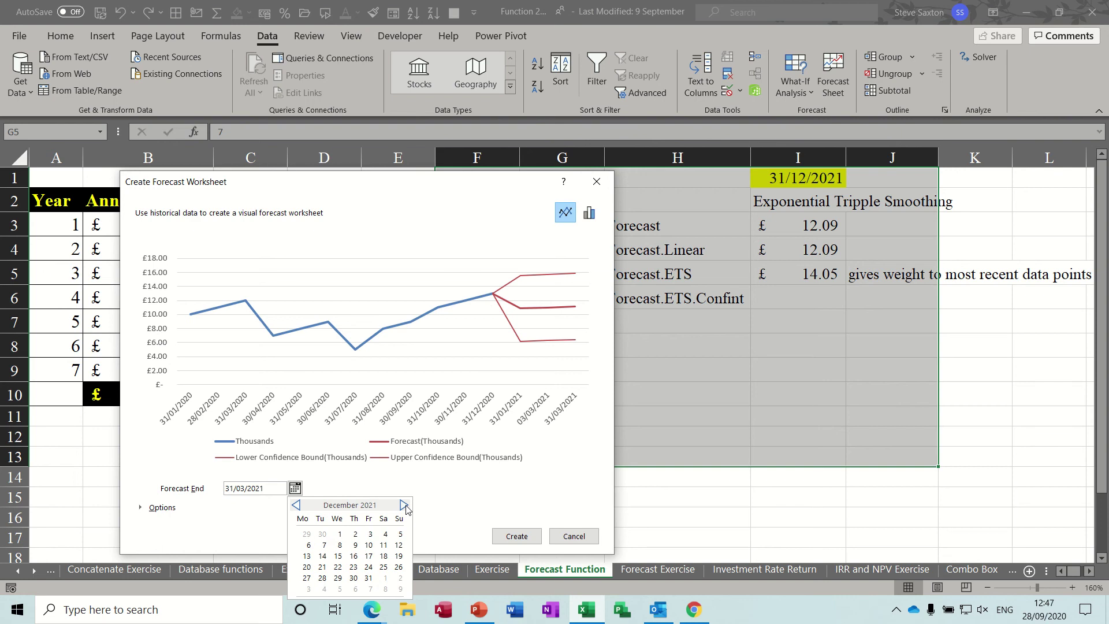
click(370, 578)
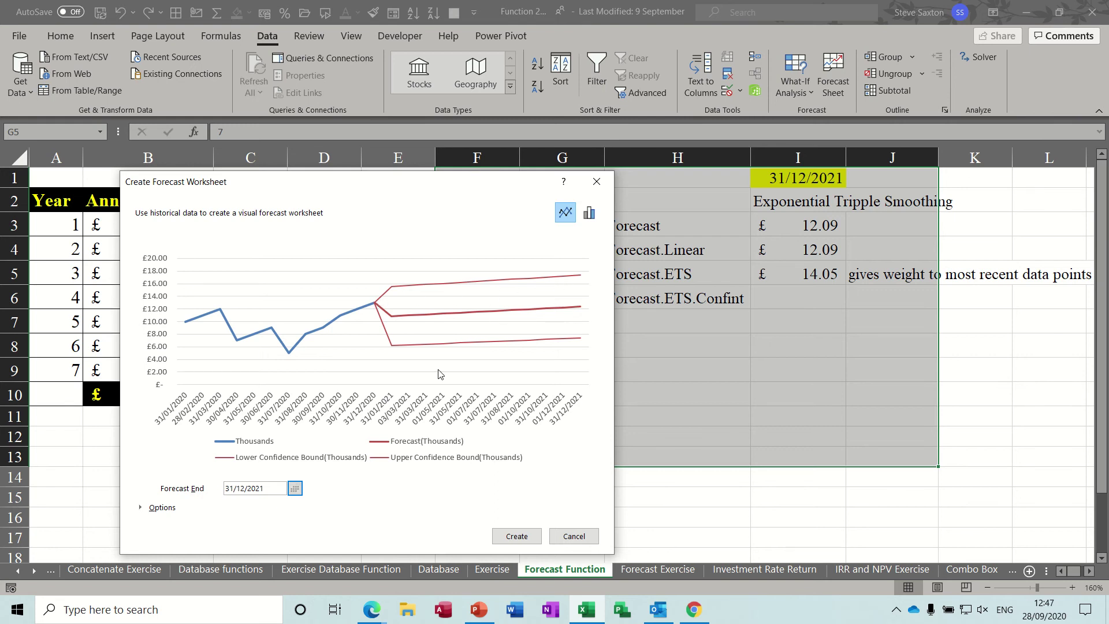
Step: Set seasonality manually to 3, keeping Interpolation for missing points and Average for duplicates
click(162, 508)
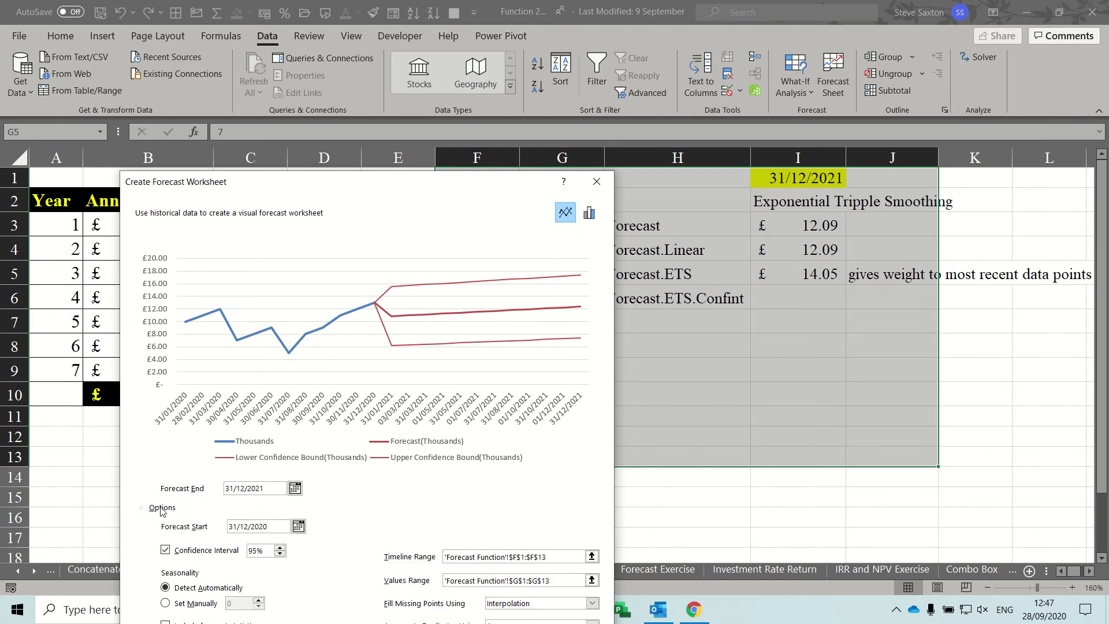
click(165, 604)
click(259, 601)
click(259, 600)
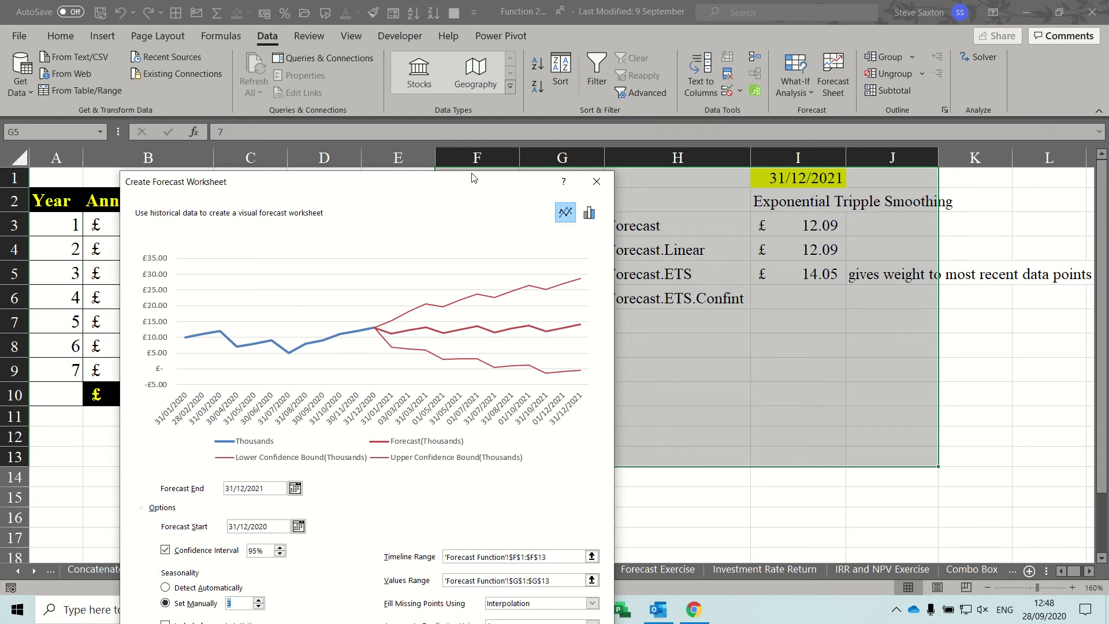
drag(470, 173, 460, 63)
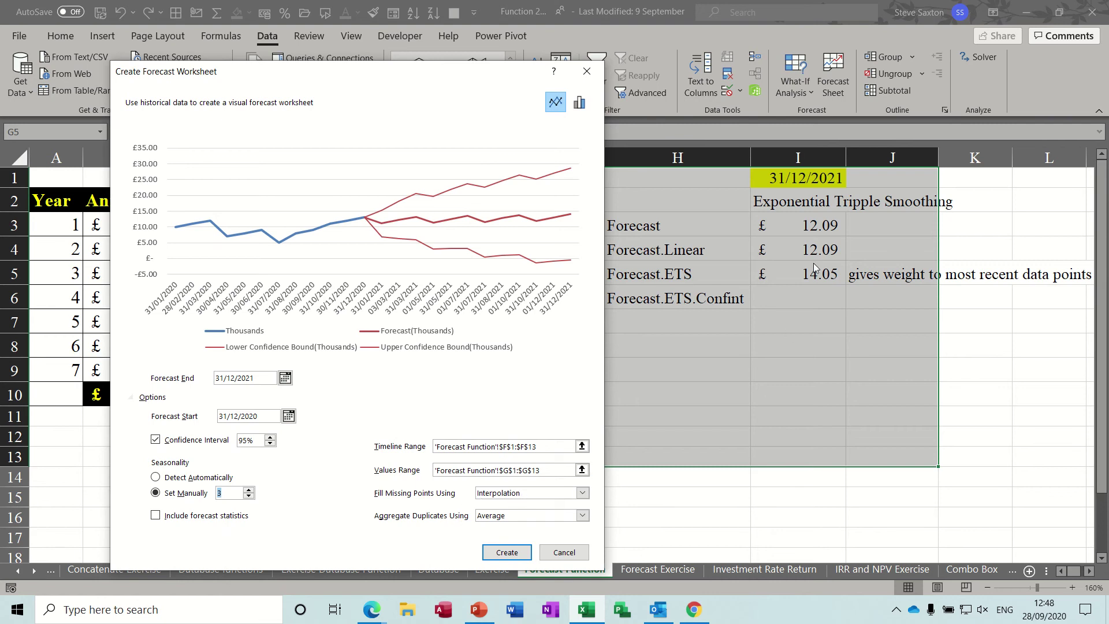
click(581, 493)
click(584, 493)
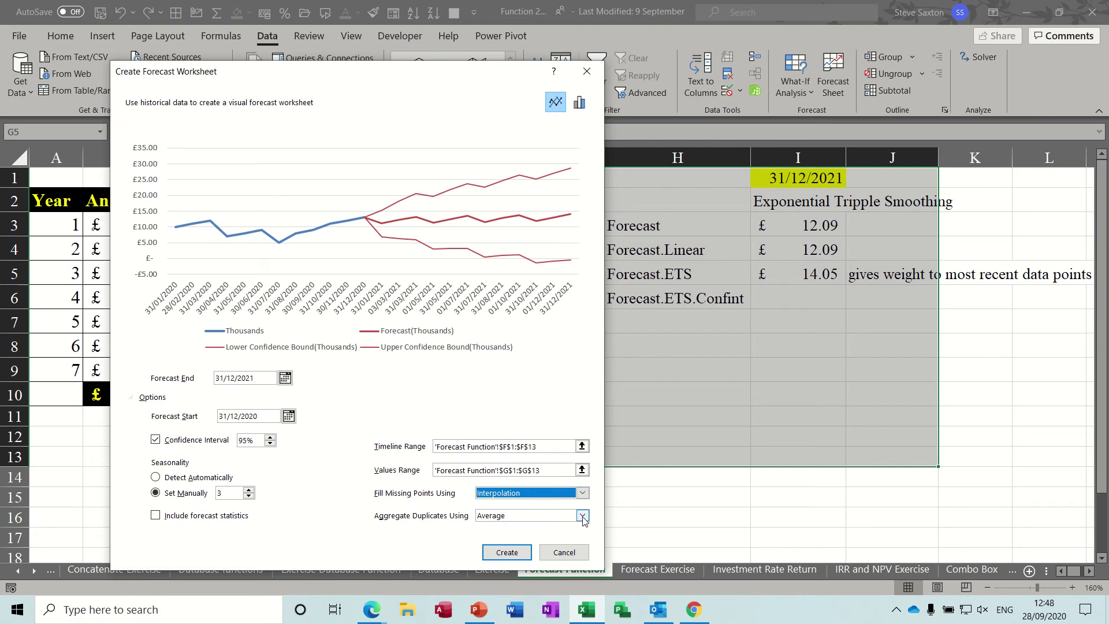
click(583, 516)
click(583, 516)
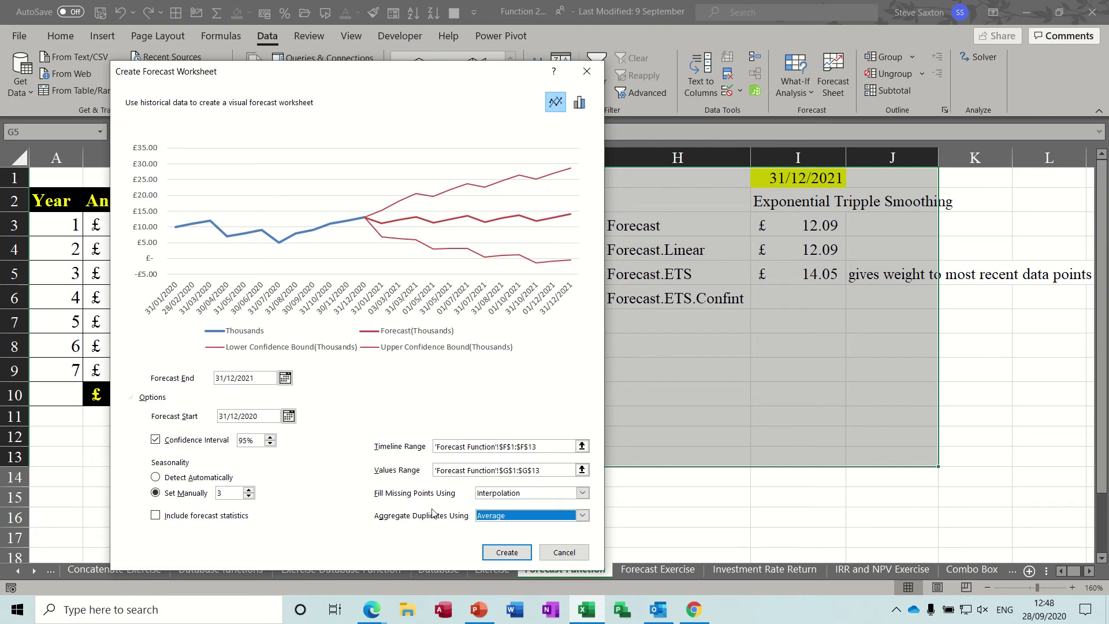
Step: Create the forecast sheet and drag its chart right, clear of the forecast table
click(506, 553)
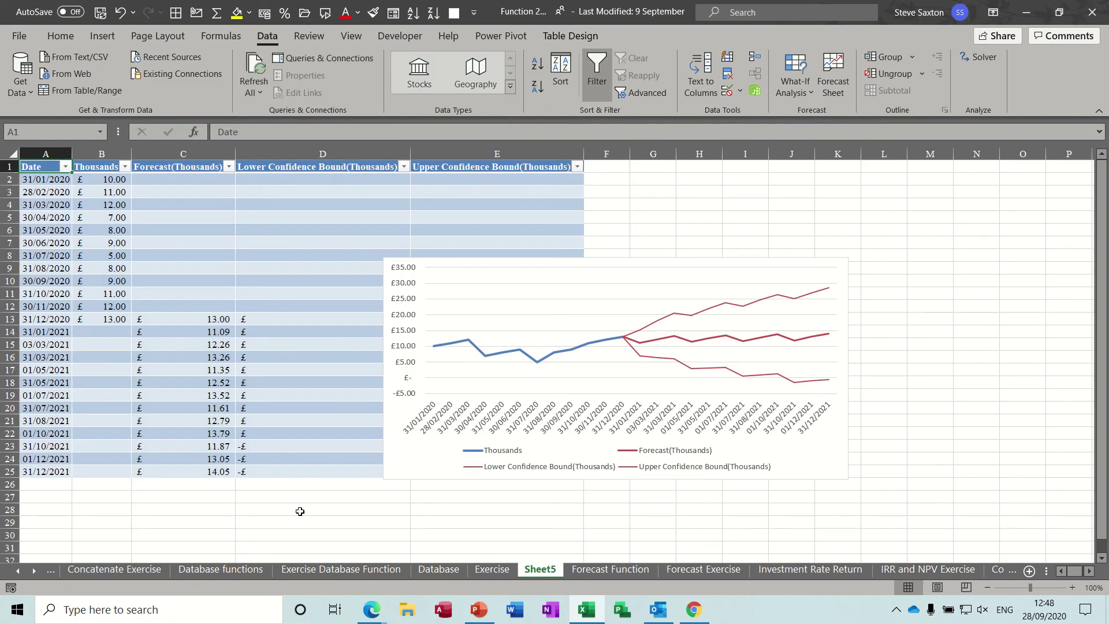
drag(655, 263, 882, 165)
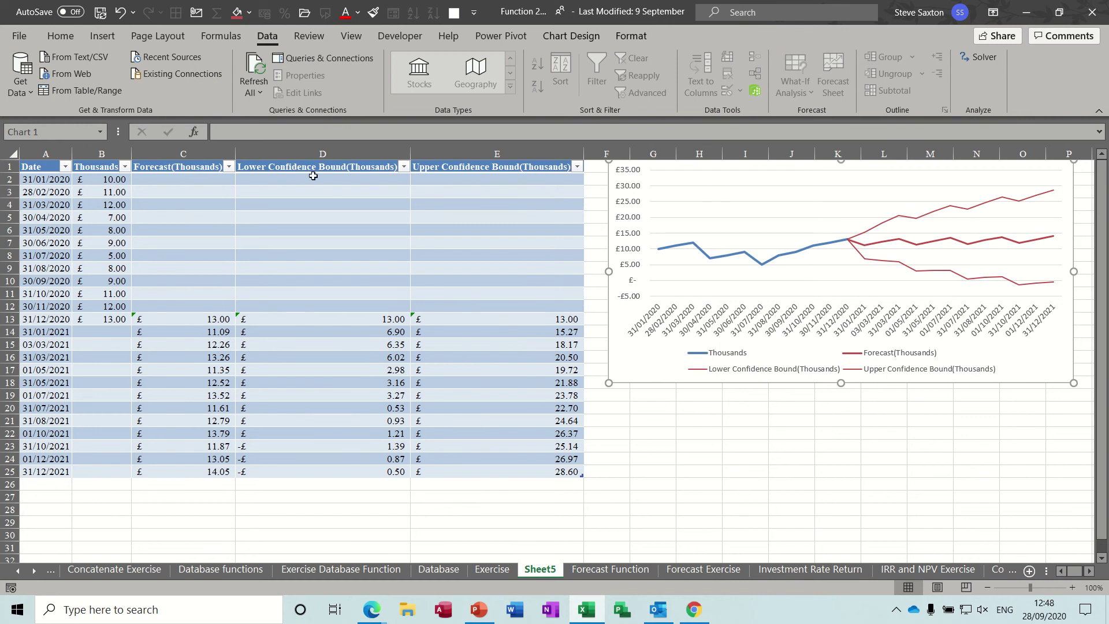
Step: Return to the Forecast Function sheet and insert a blank column at H
click(604, 570)
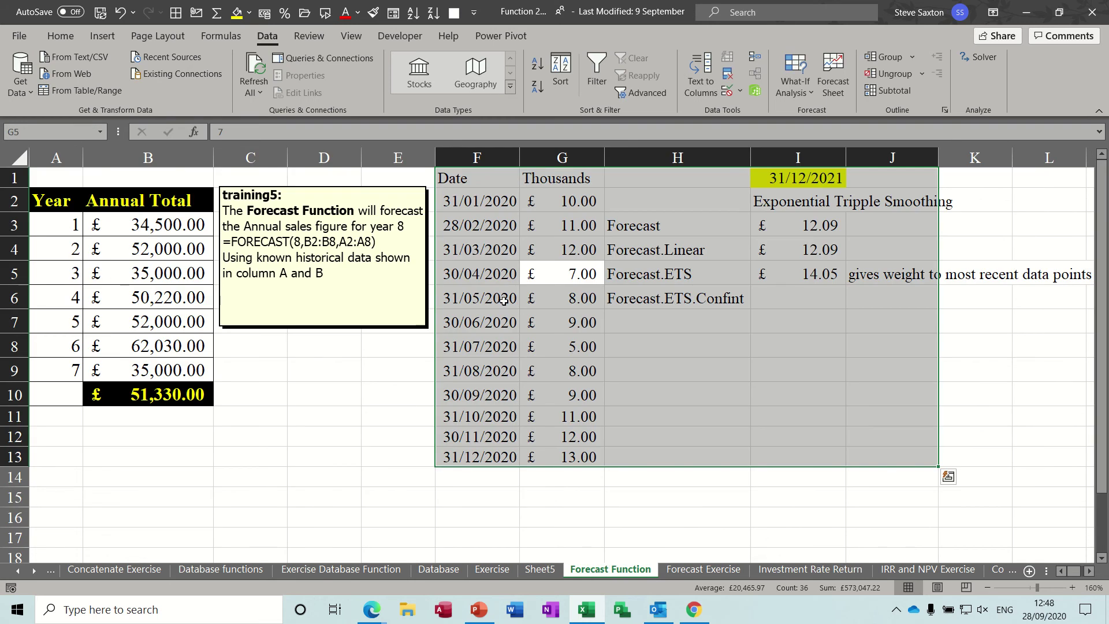
click(498, 304)
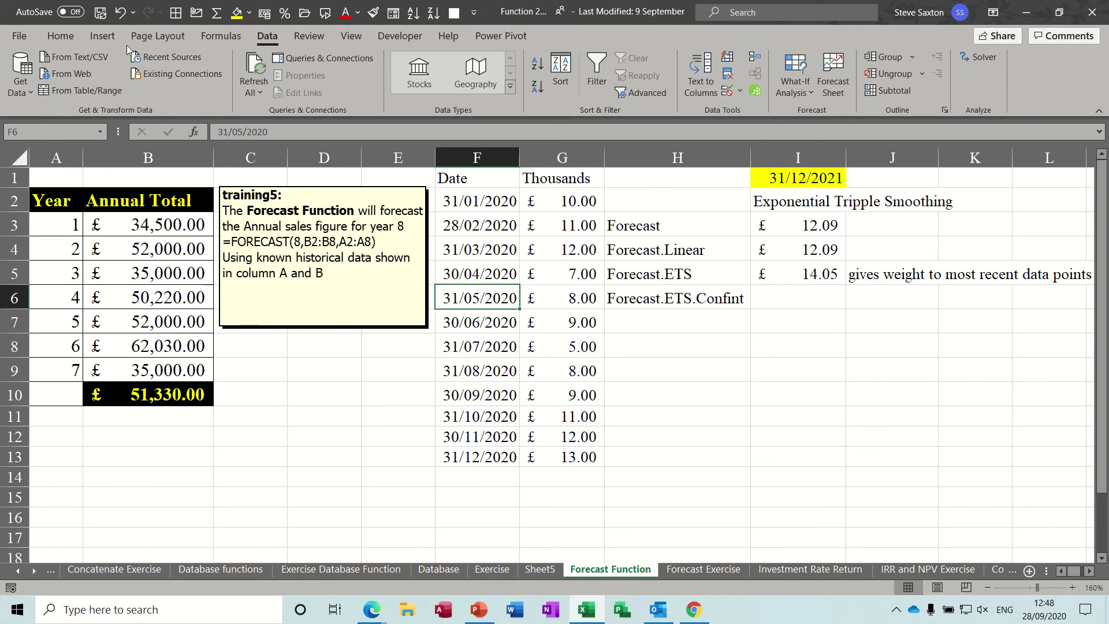
click(102, 36)
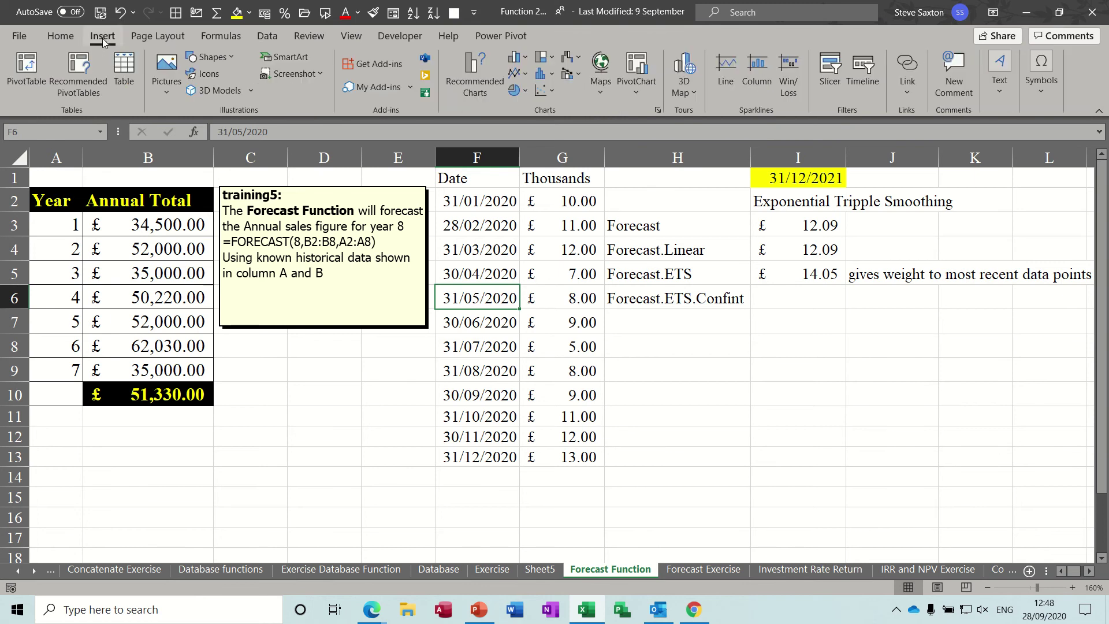
click(516, 73)
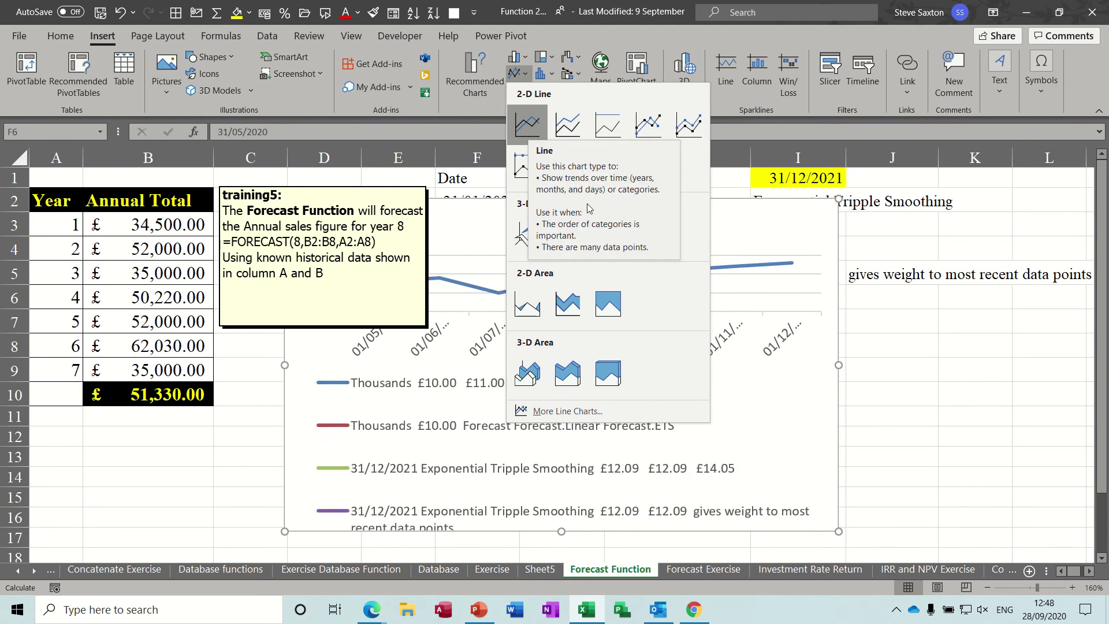
click(787, 454)
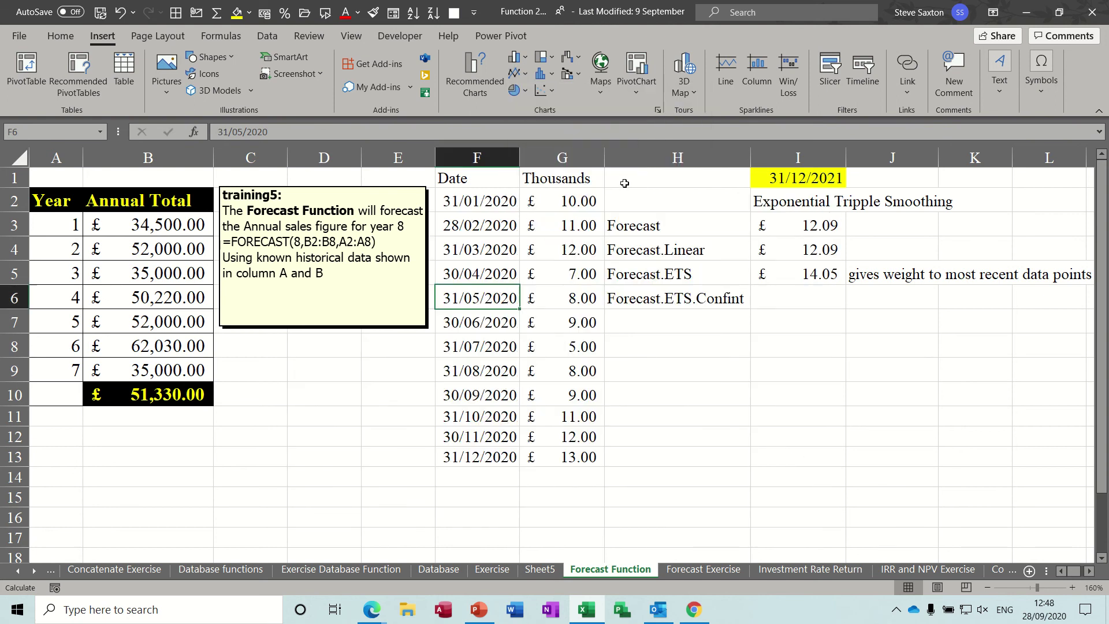
click(652, 159)
right_click(653, 160)
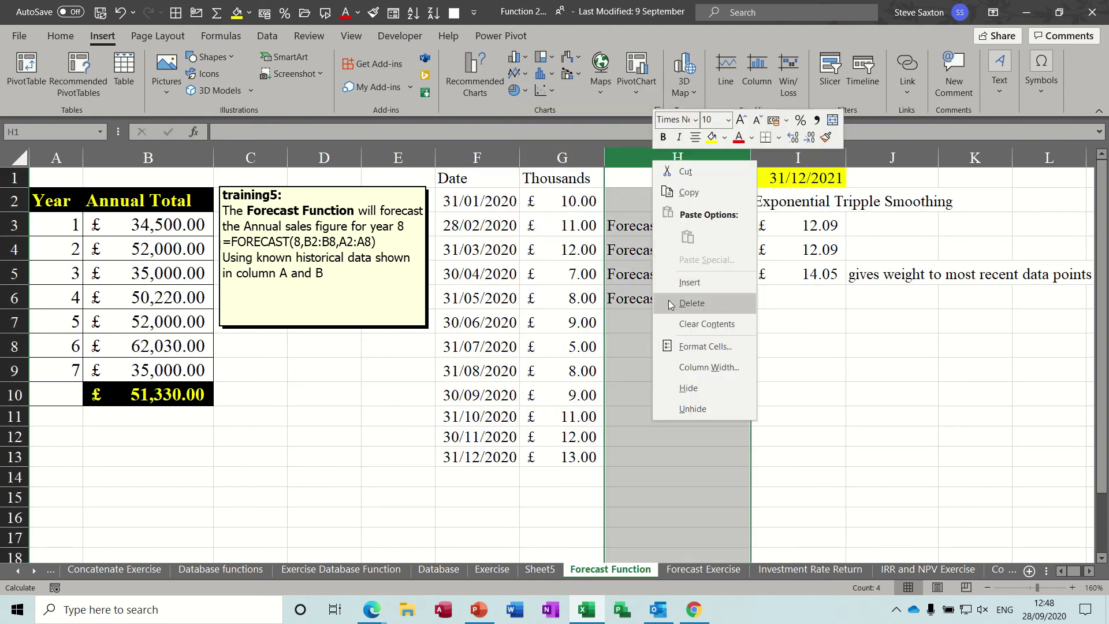
click(690, 282)
Step: Insert a 2-D line chart of the Thousands data and adjust its position
click(474, 293)
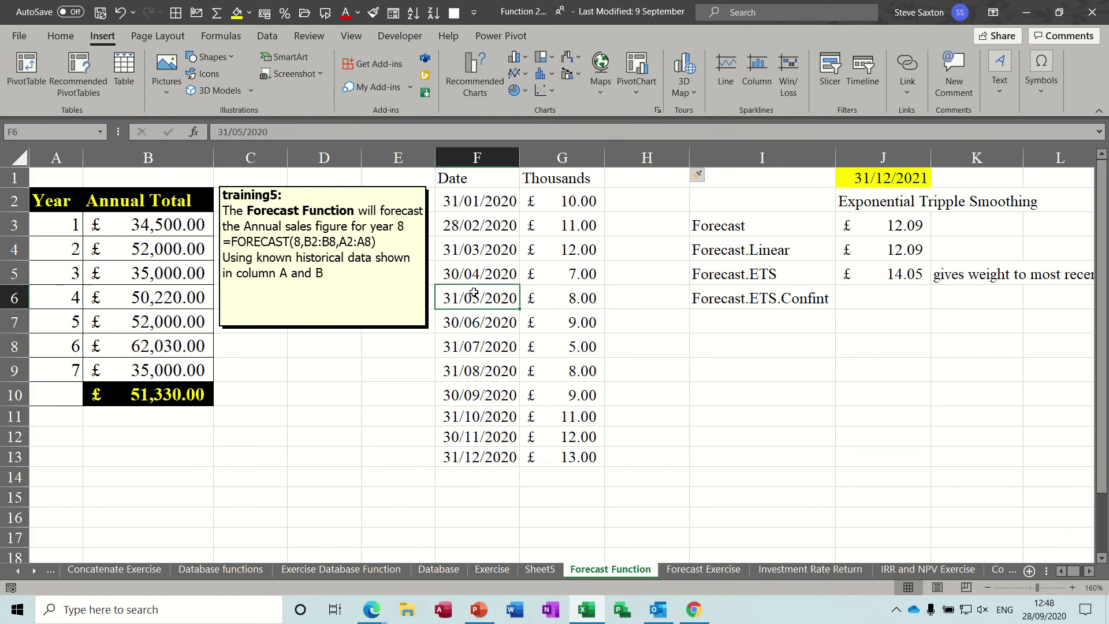
click(520, 75)
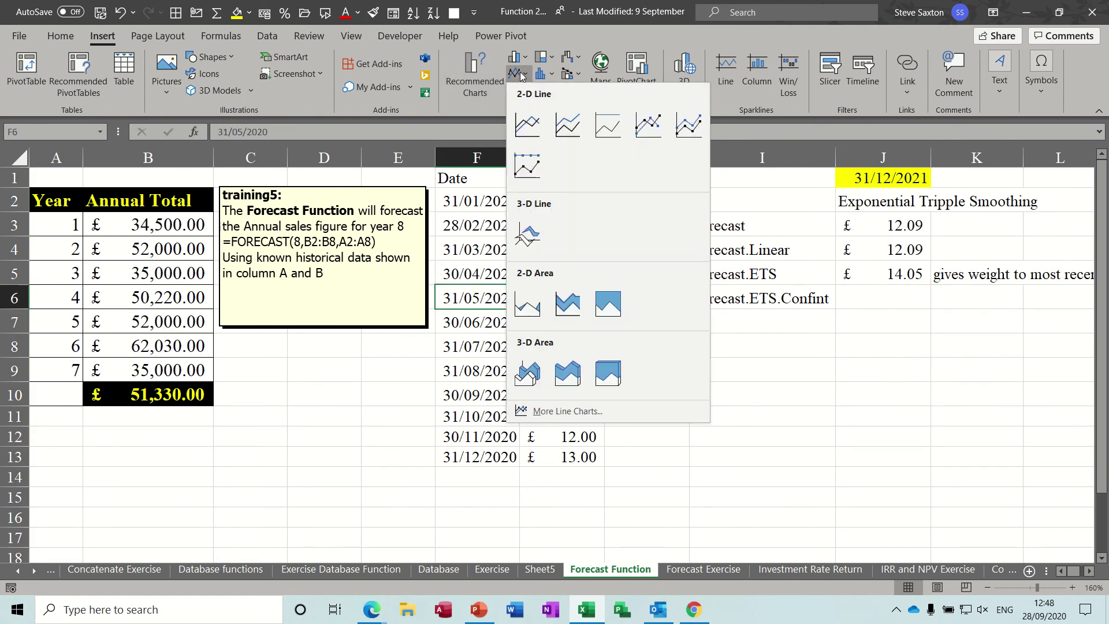
click(535, 127)
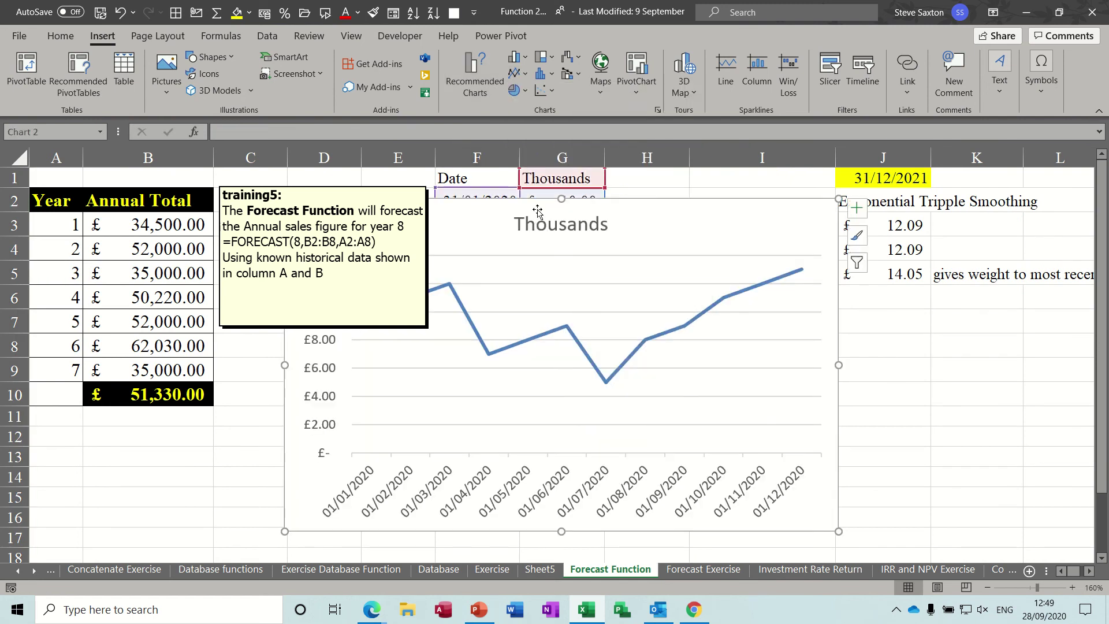
drag(639, 226, 646, 234)
click(411, 328)
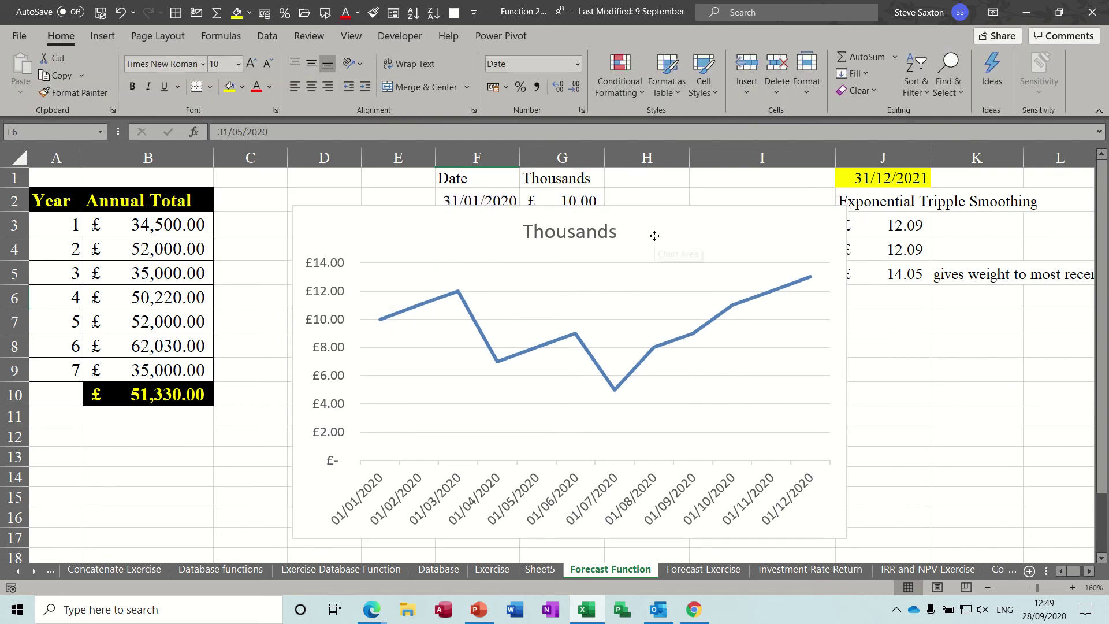
drag(653, 236, 640, 221)
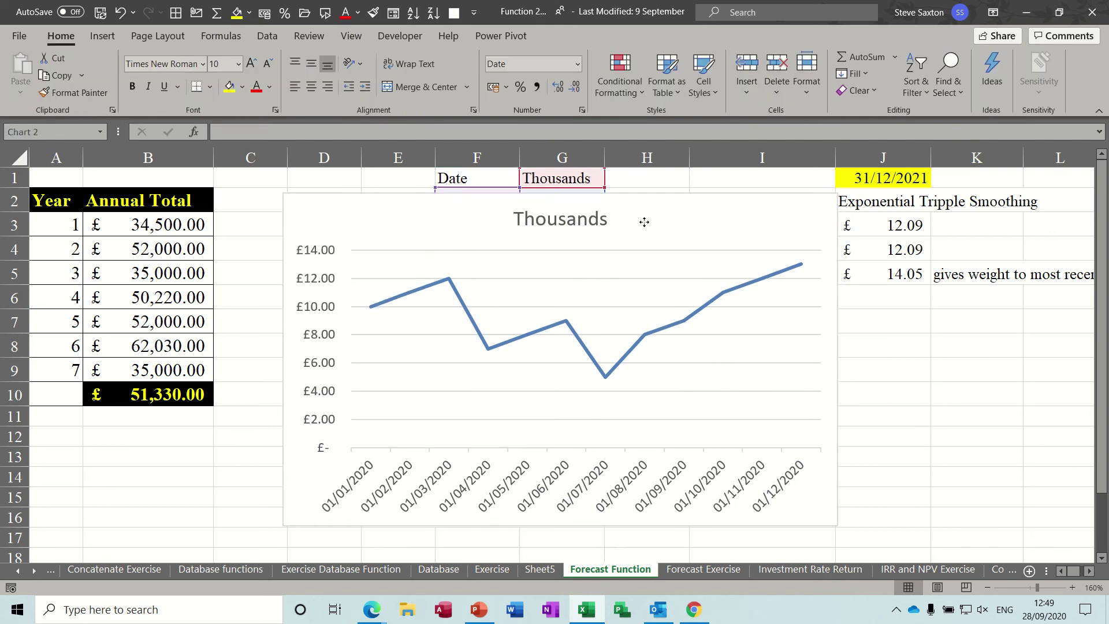
Step: Add a linear trendline forecasting 12 periods forward on the Thousands series, then delete the chart
click(673, 320)
right_click(672, 320)
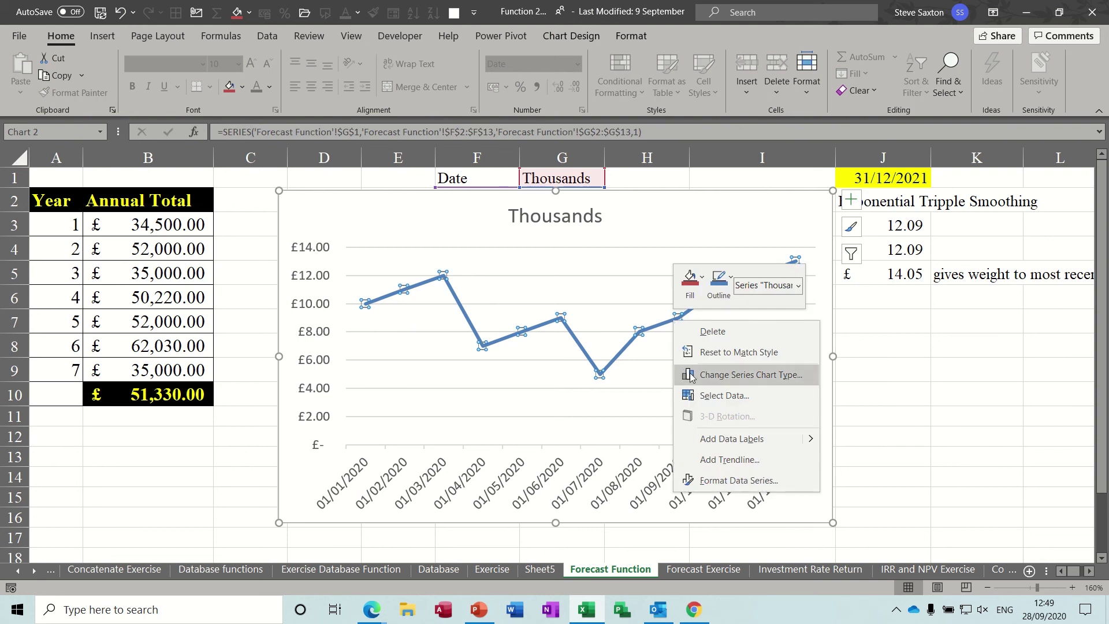
click(704, 463)
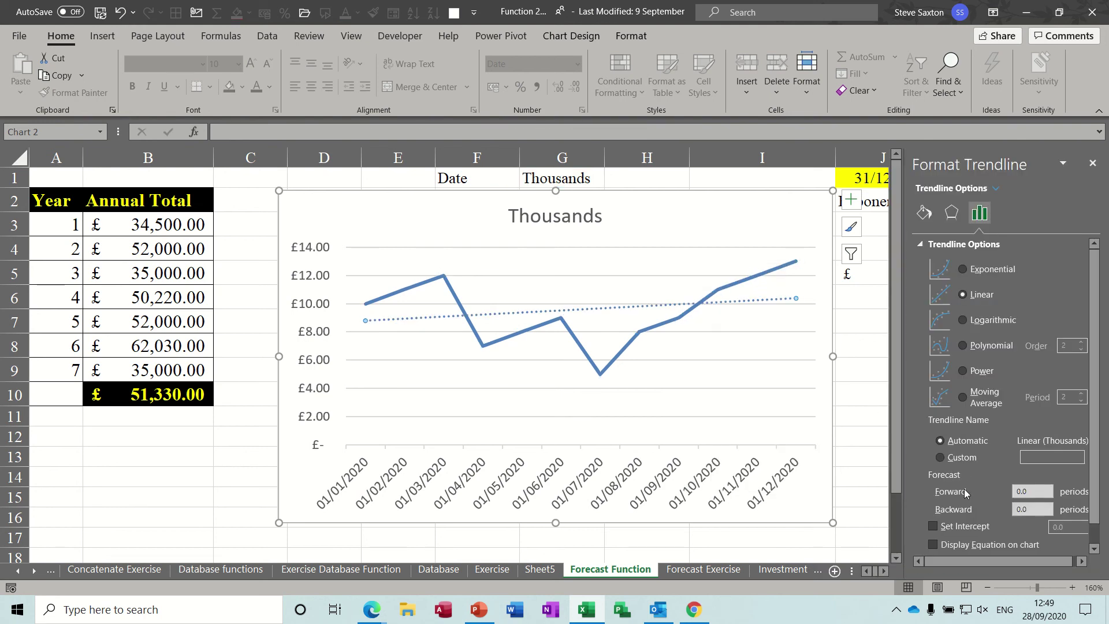
drag(1032, 493, 1011, 496)
text(12)
key(Return)
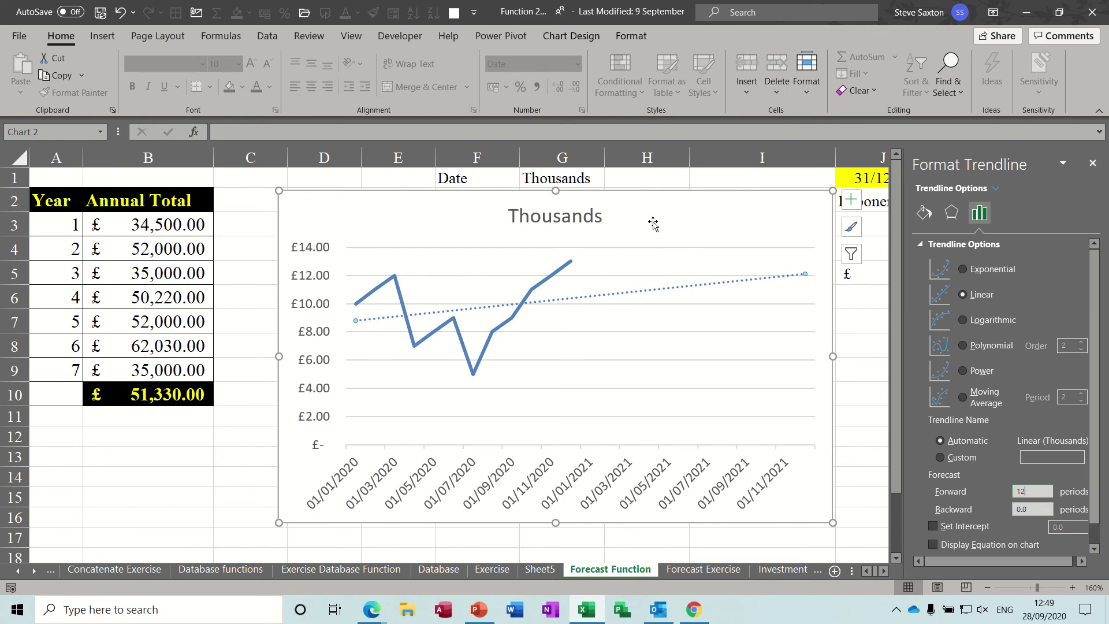
drag(591, 218, 528, 213)
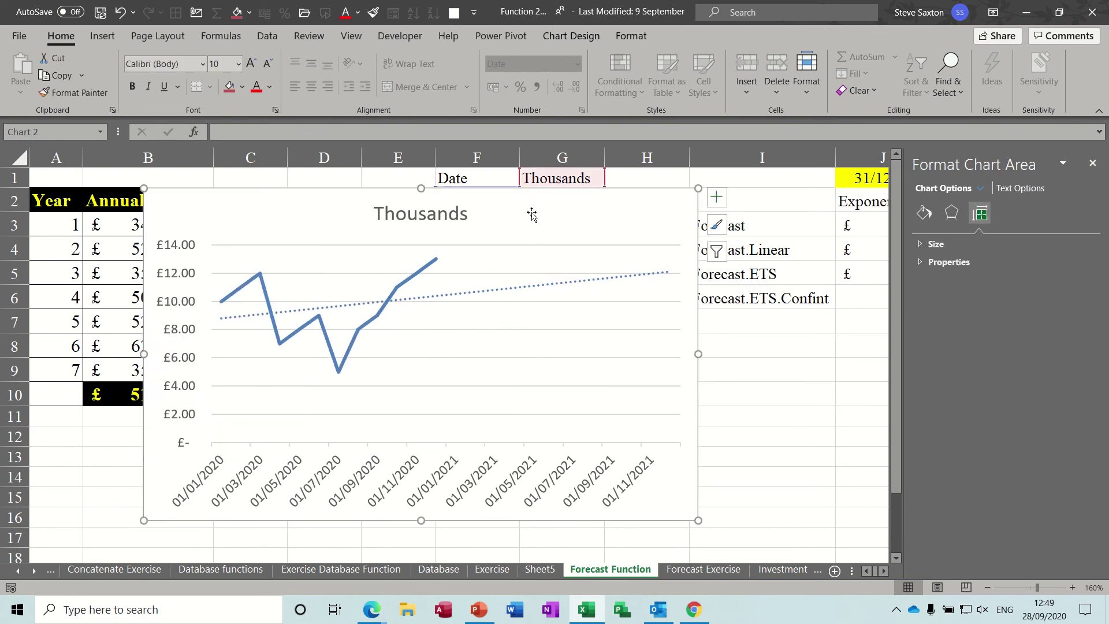
key(Delete)
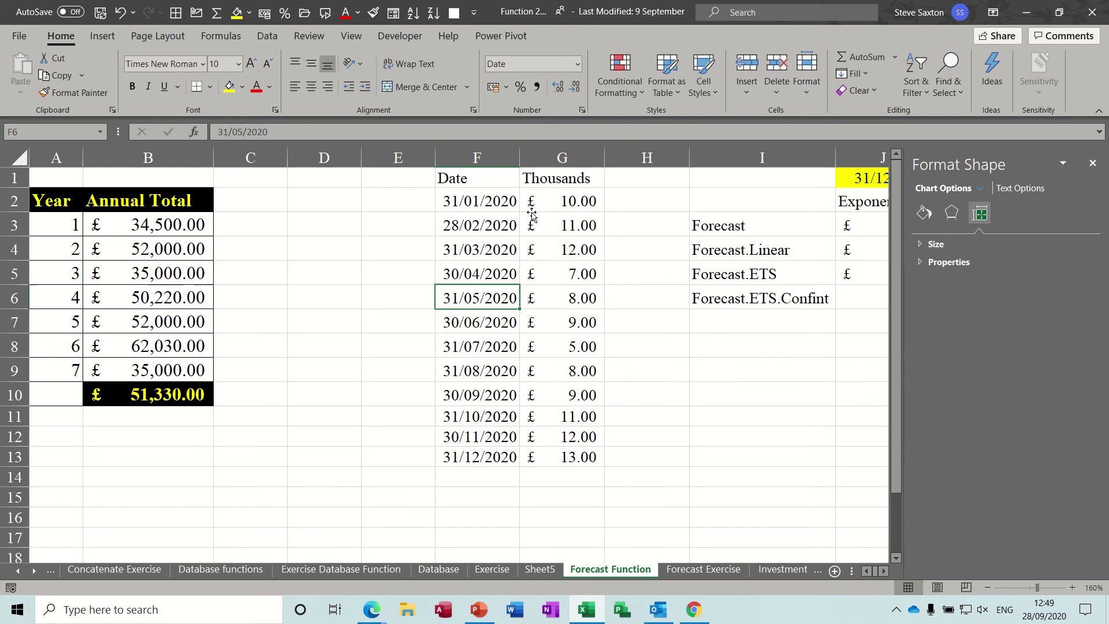
Step: Close the shape formatting panel and delete Sheet5 from its tab menu, confirming the deletion
click(541, 570)
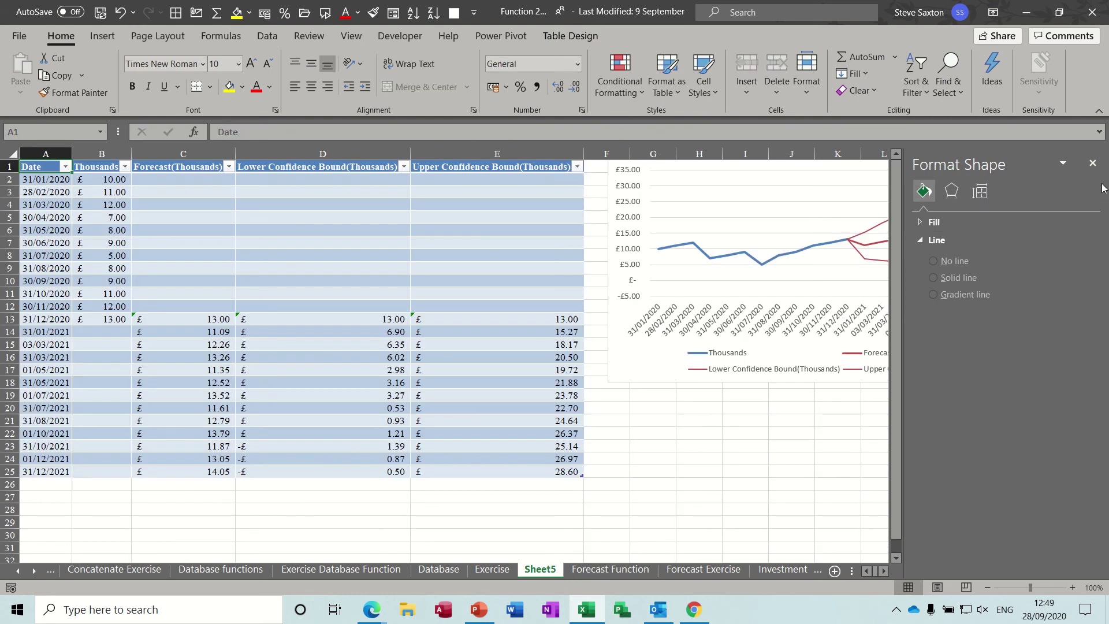
click(1092, 163)
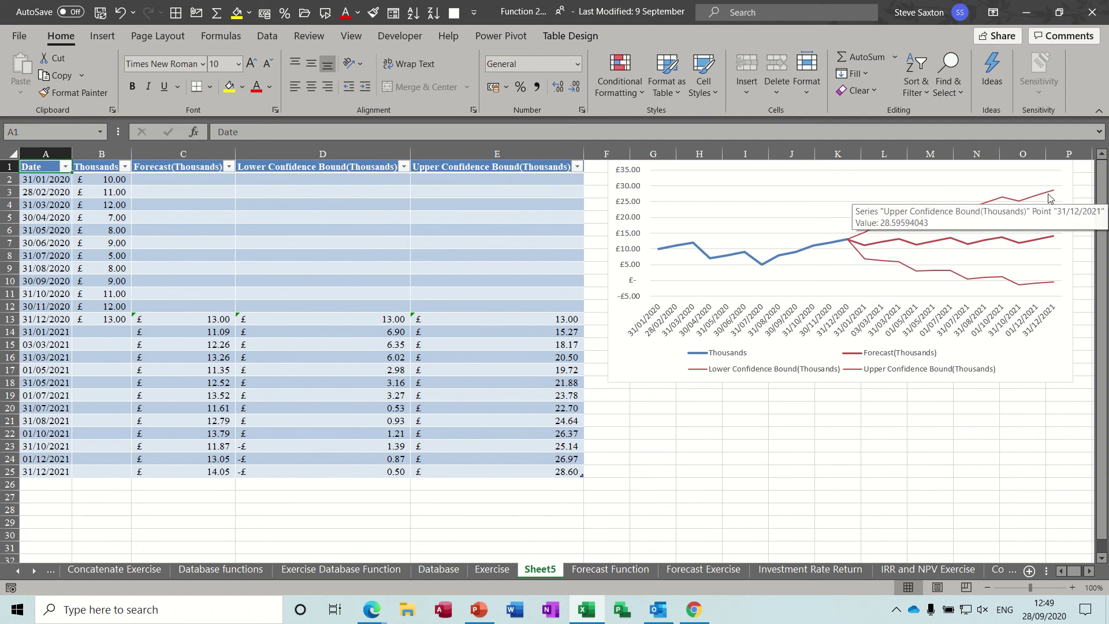
click(613, 569)
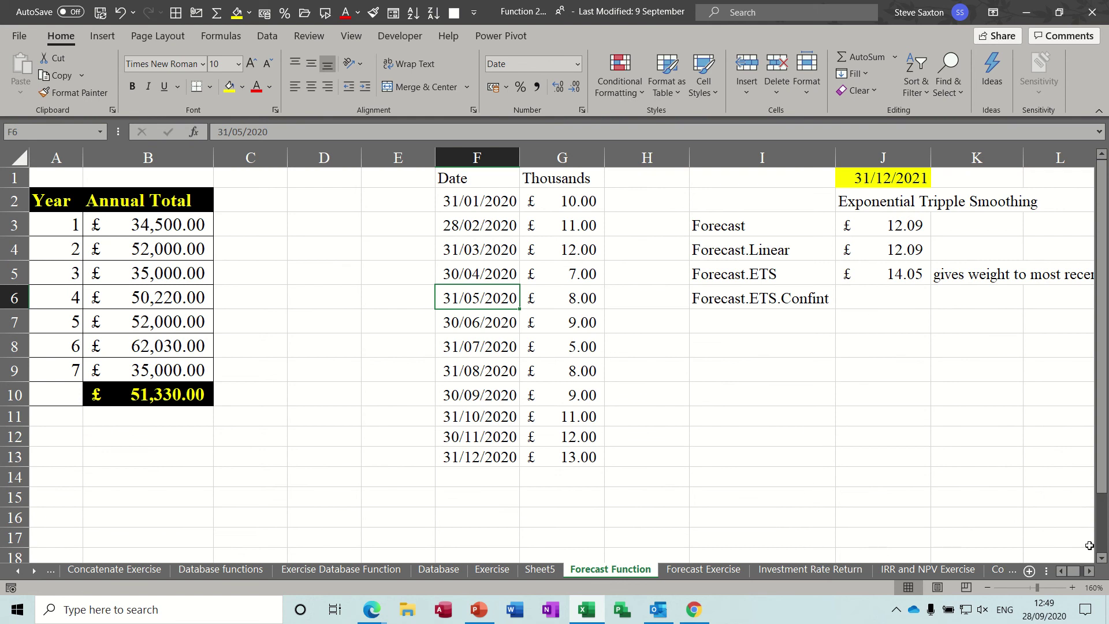
click(1085, 572)
click(1086, 571)
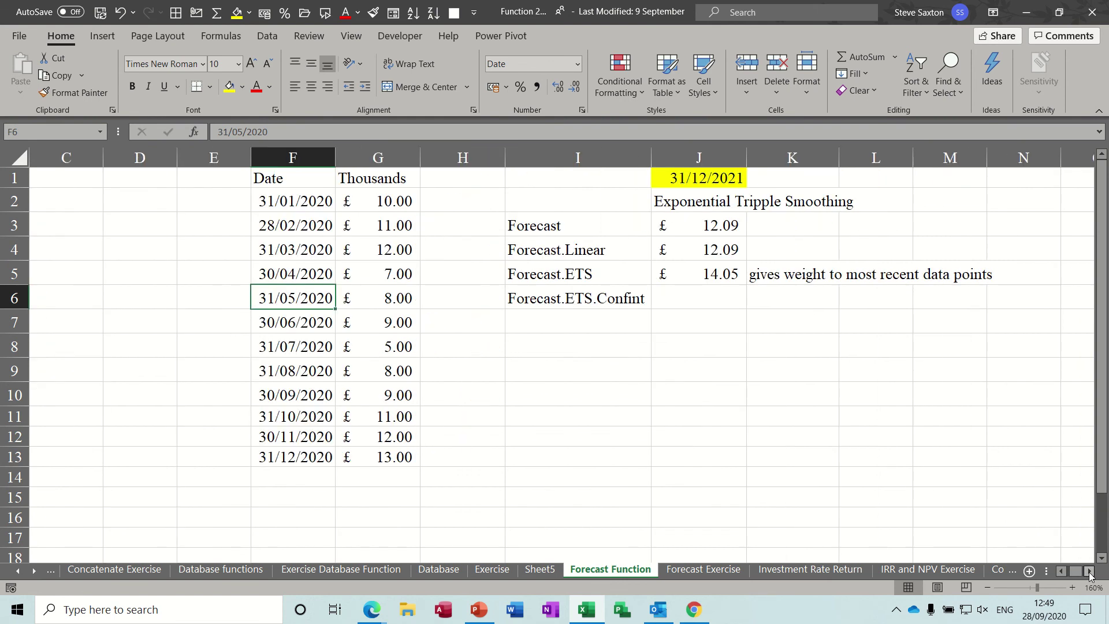
click(542, 571)
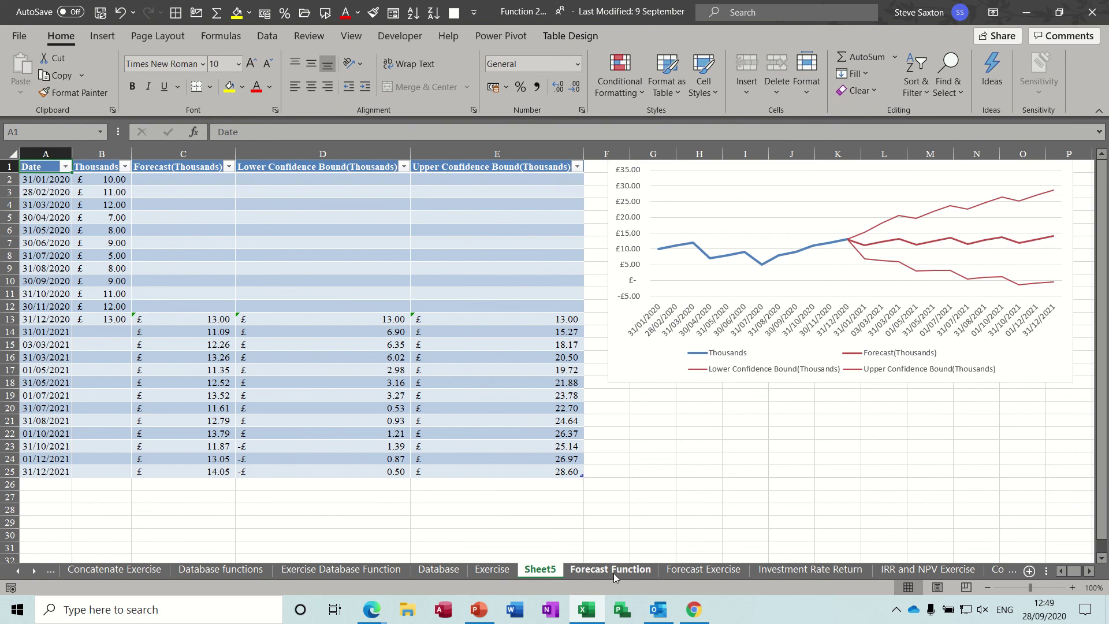
right_click(540, 573)
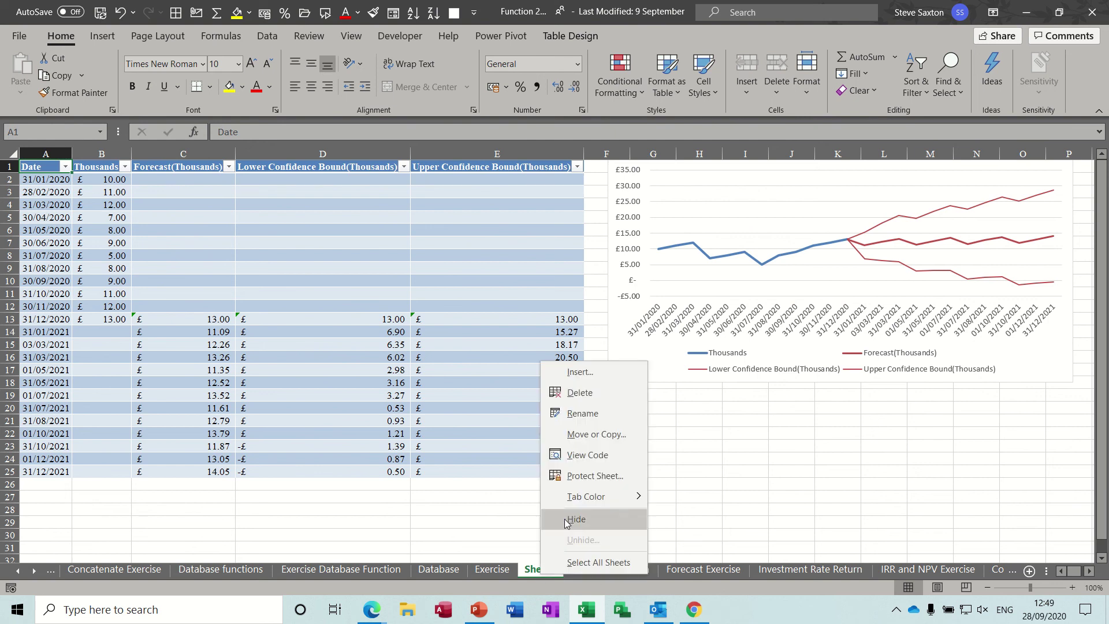
click(577, 393)
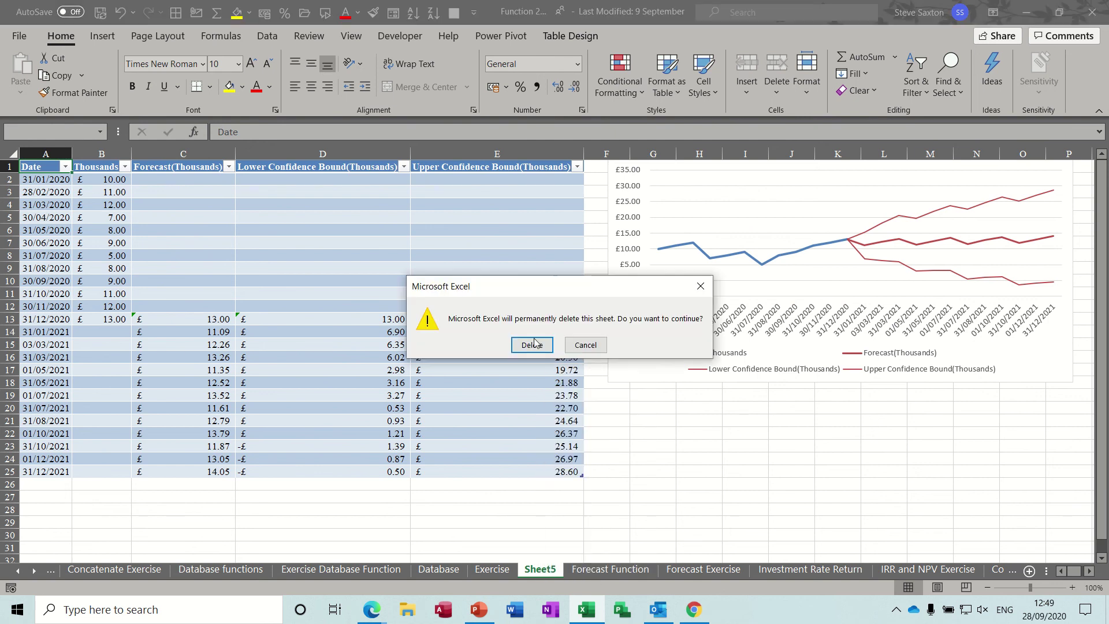
click(532, 345)
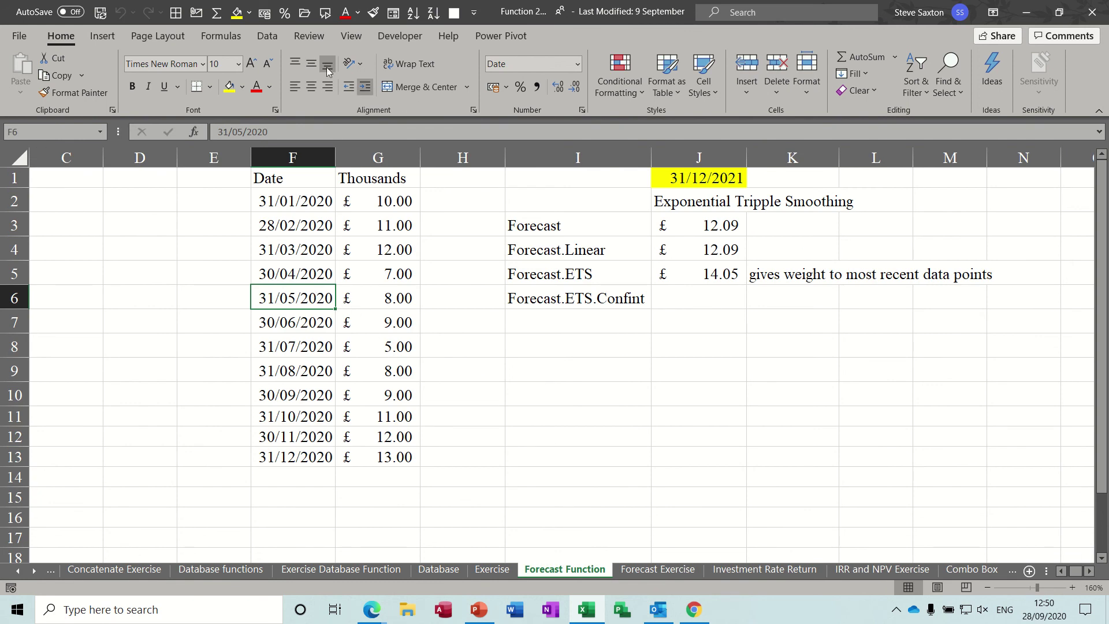
click(267, 36)
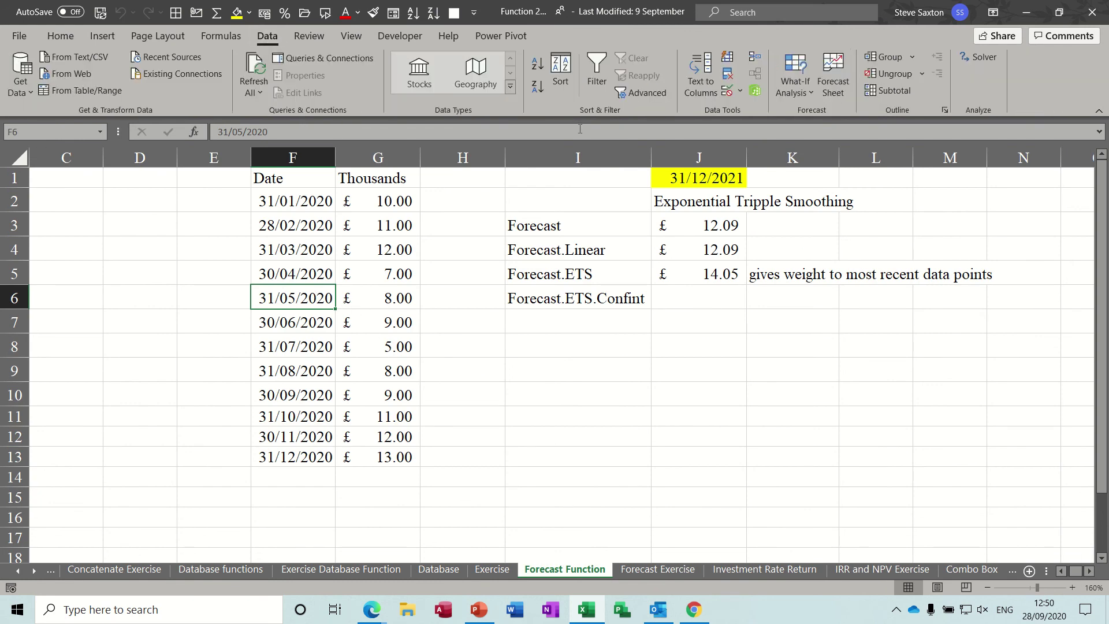
click(835, 77)
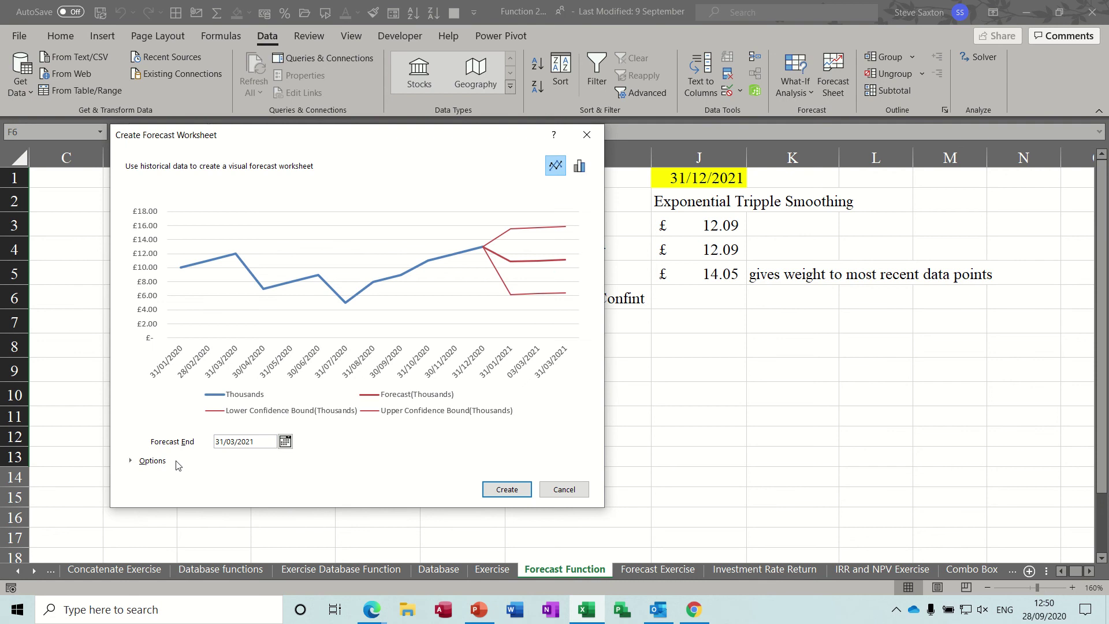
click(154, 462)
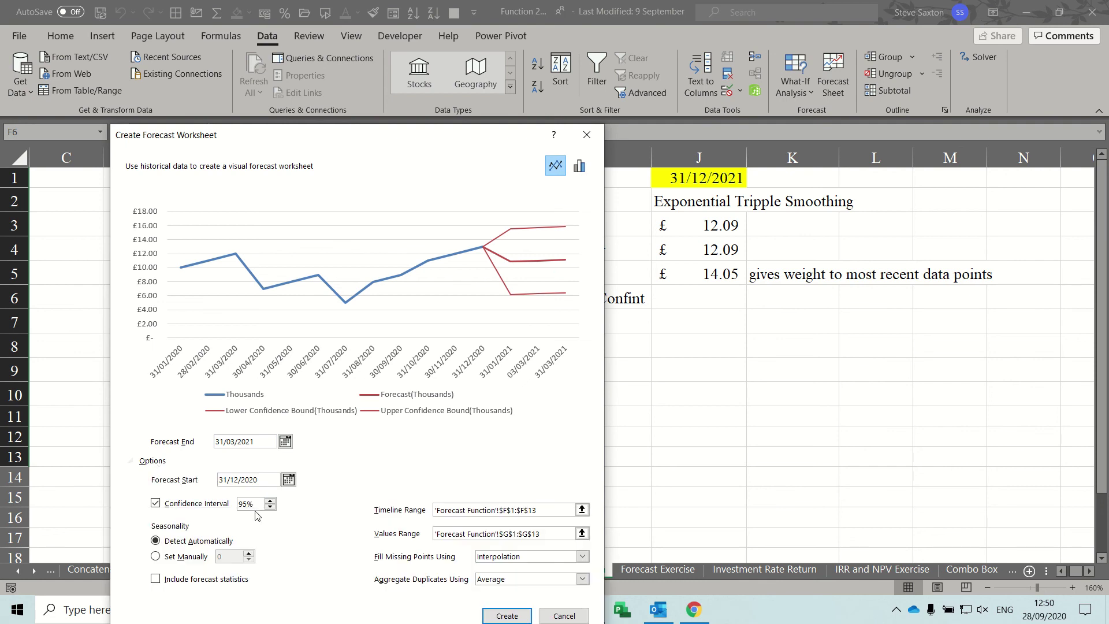
click(560, 615)
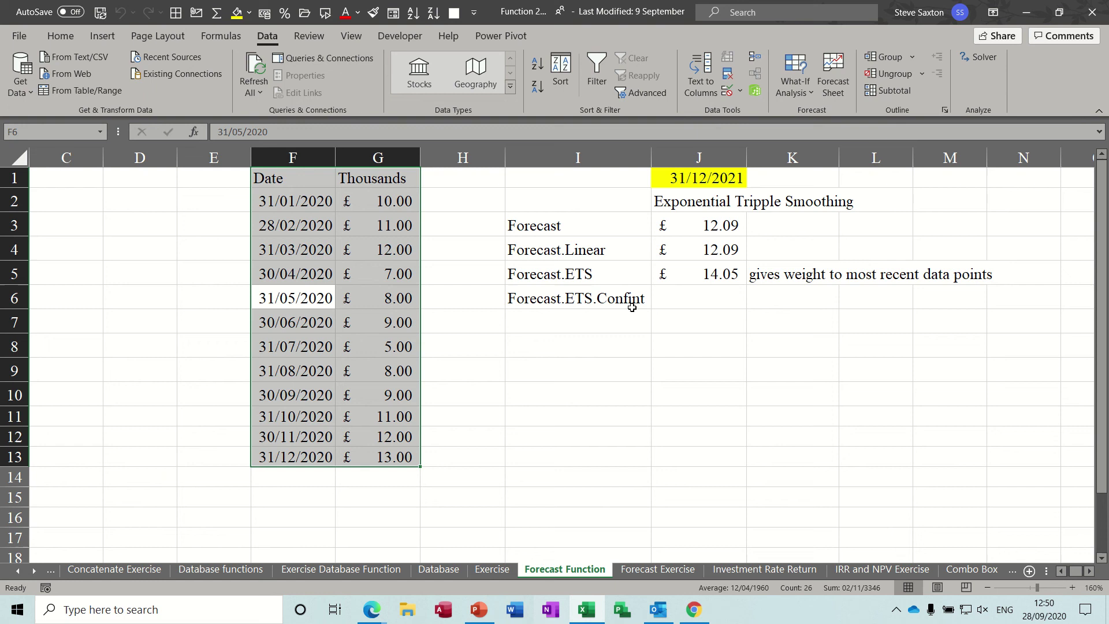
Step: Enter =FORECAST.ETS.CONFINT(J1,G2:G13,F2:F13) in J6, returning a £4.98 confidence interval
click(688, 300)
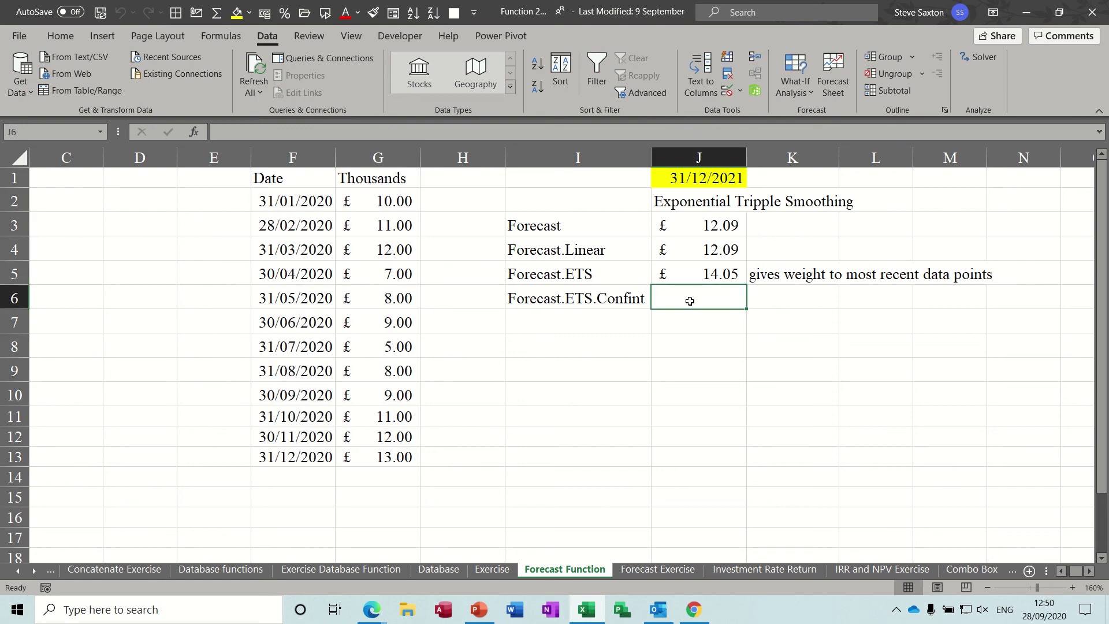
text(=forecast)
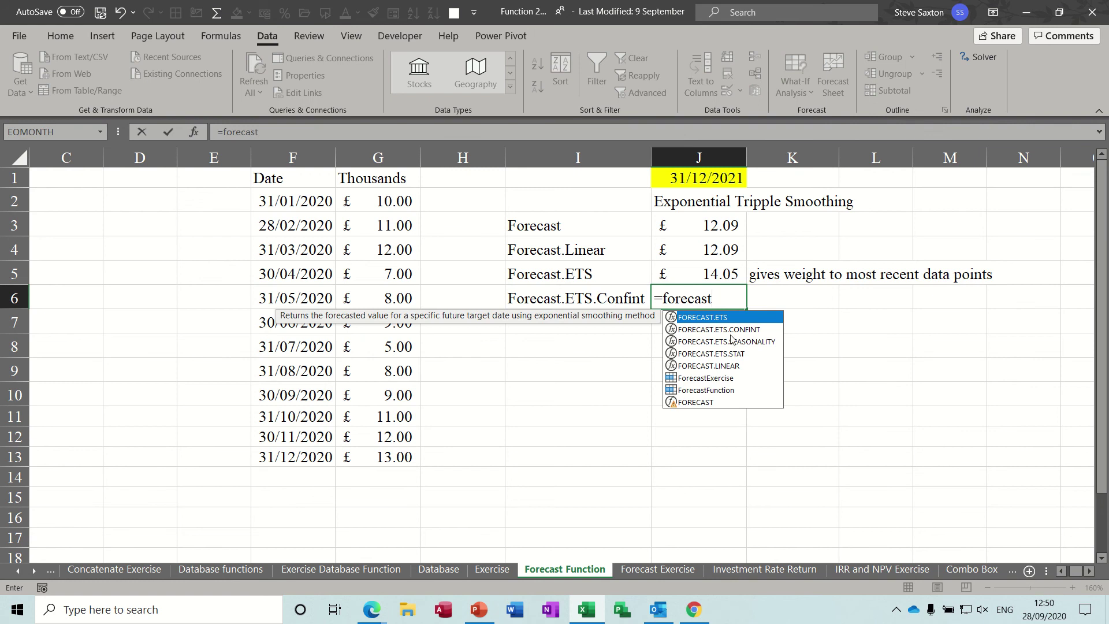
click(749, 331)
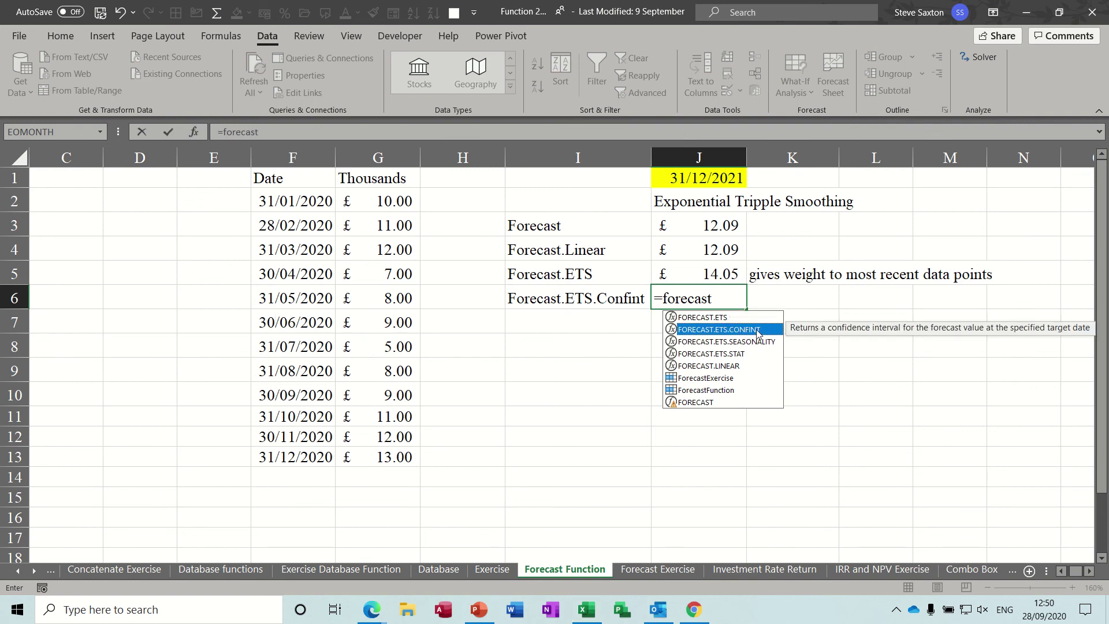
double_click(758, 331)
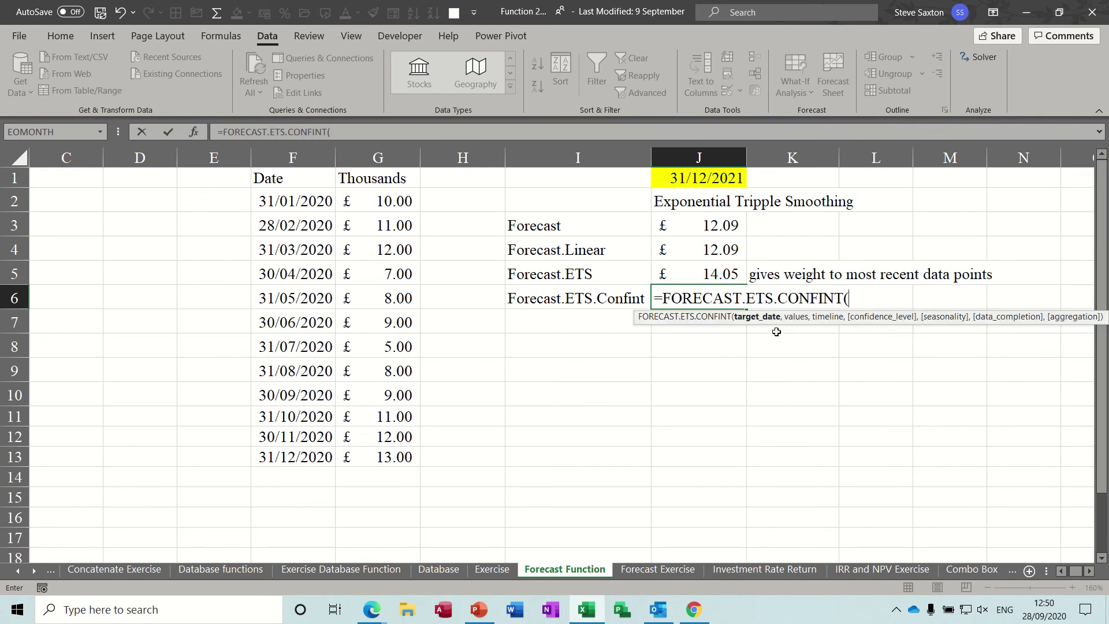
click(698, 179)
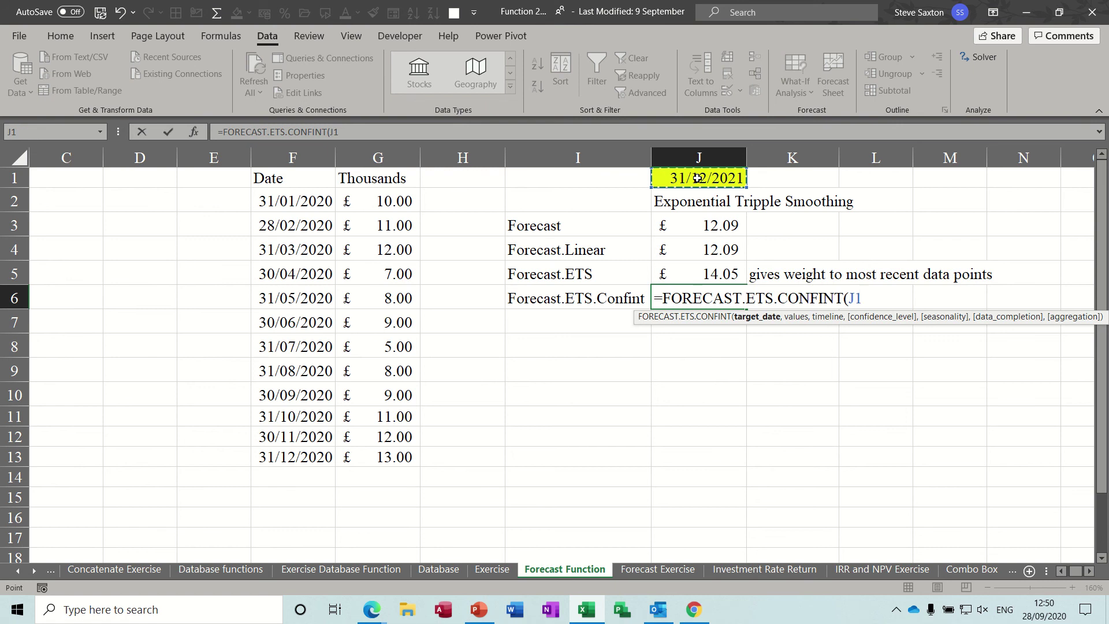
text(,)
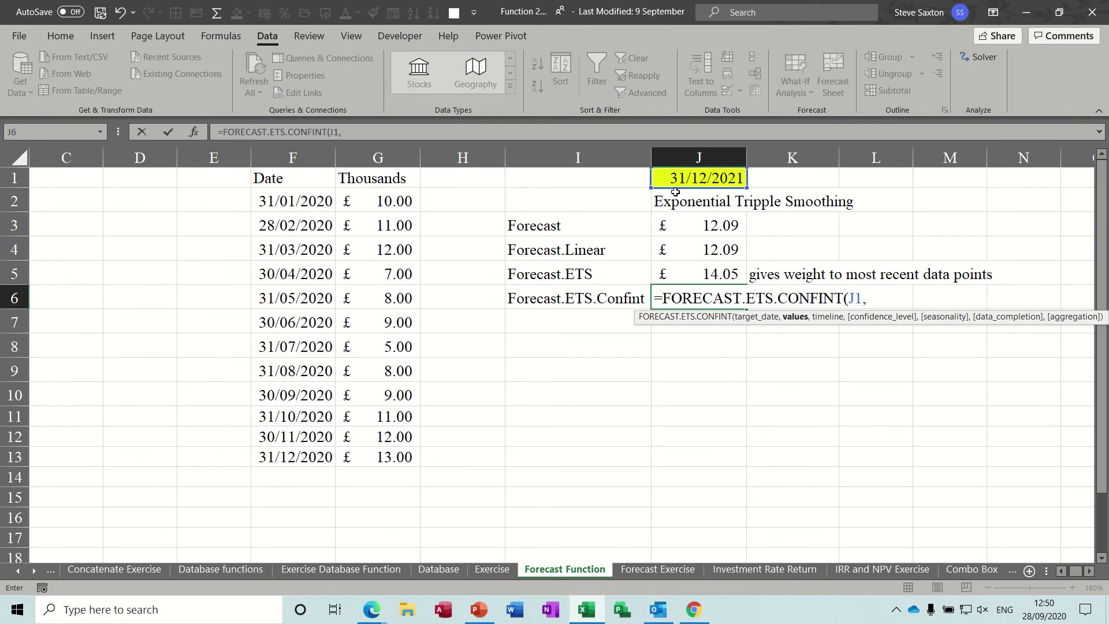
drag(388, 201, 387, 454)
text(,)
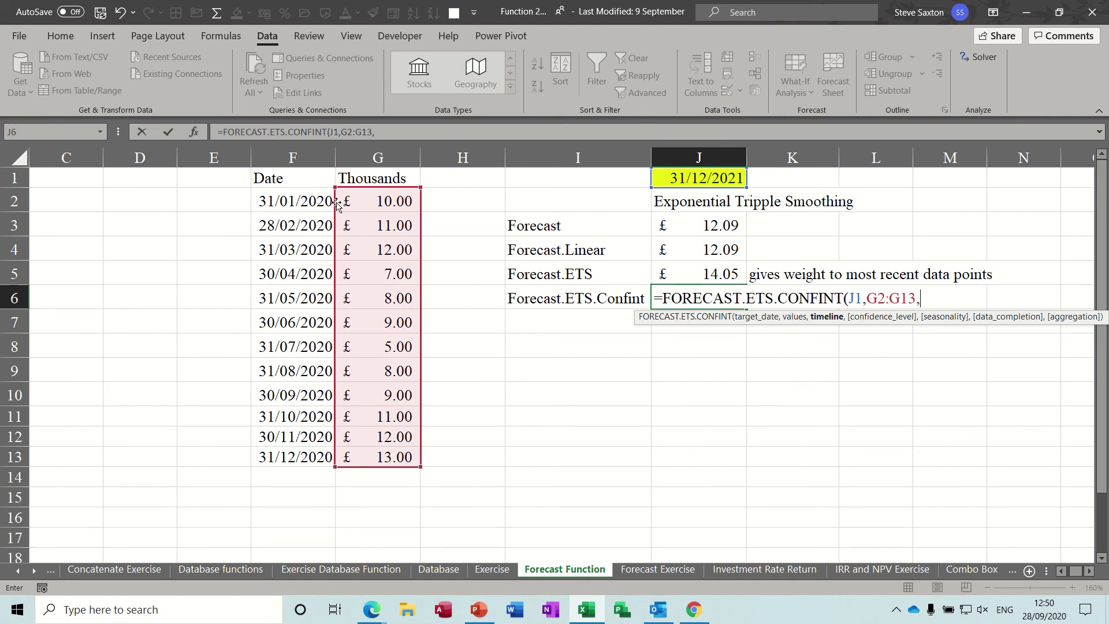
drag(309, 199, 313, 454)
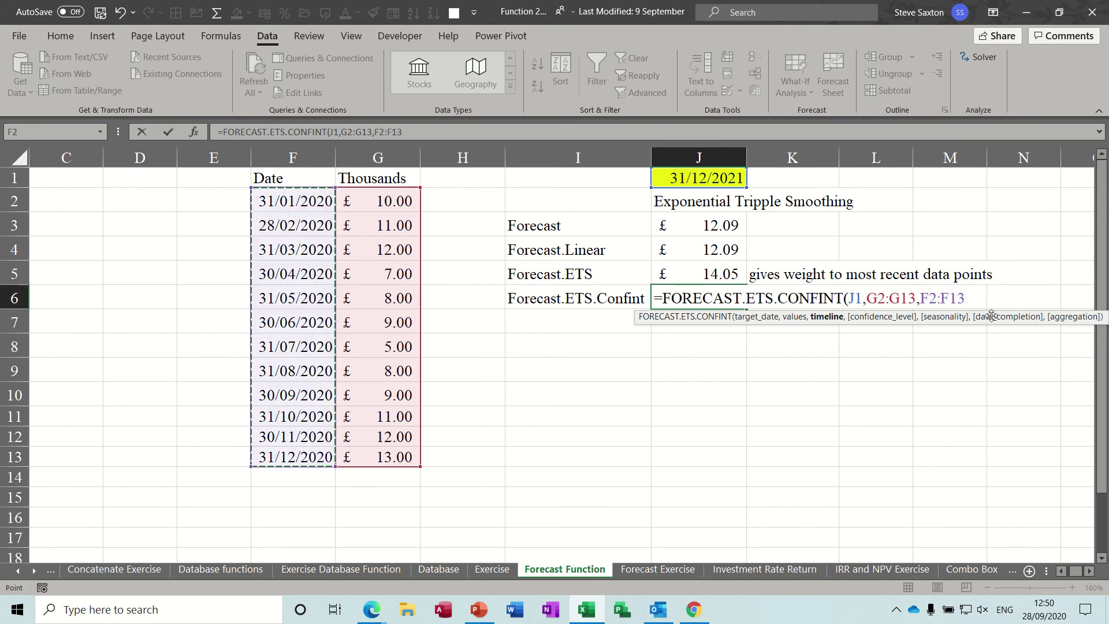
key(Return)
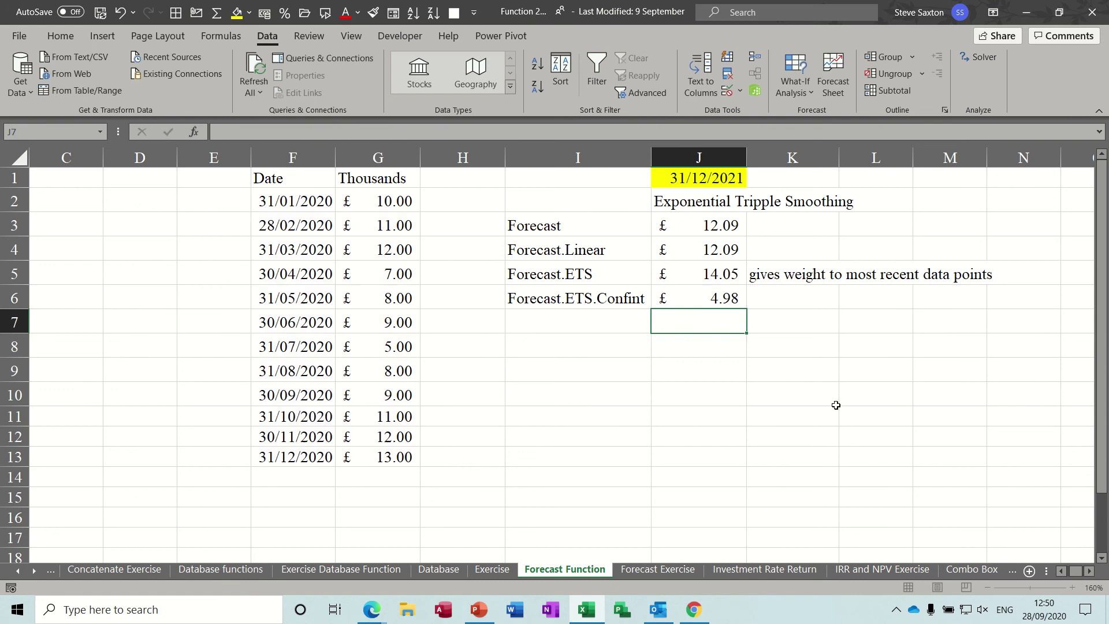
click(719, 297)
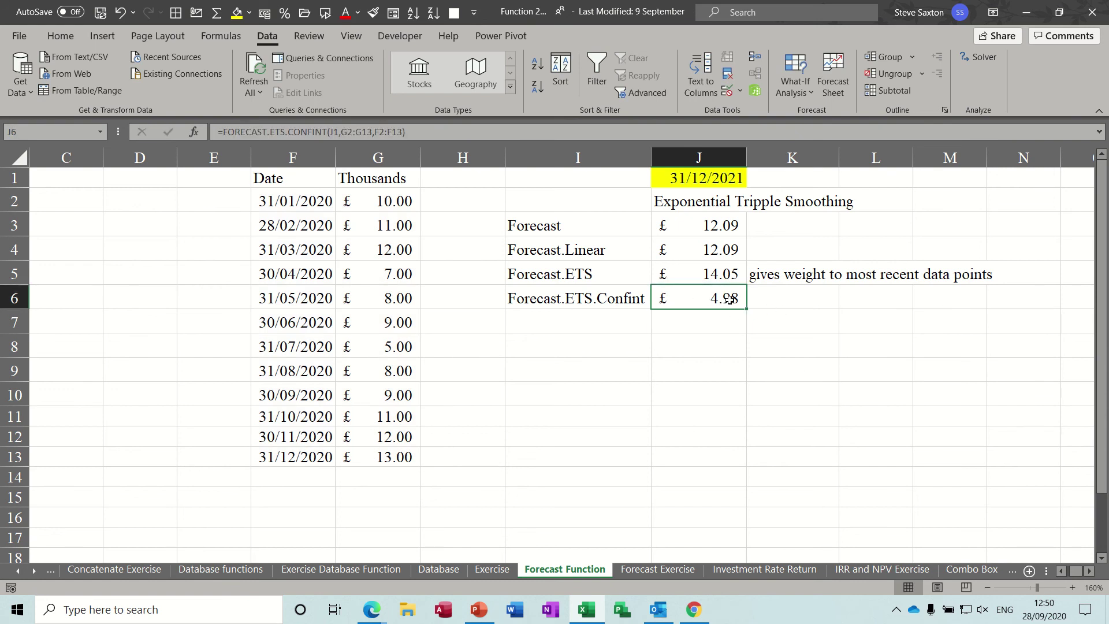
Step: Edit the J1 target date to 31/10/2021 so J6's confidence interval becomes £4.92
click(701, 178)
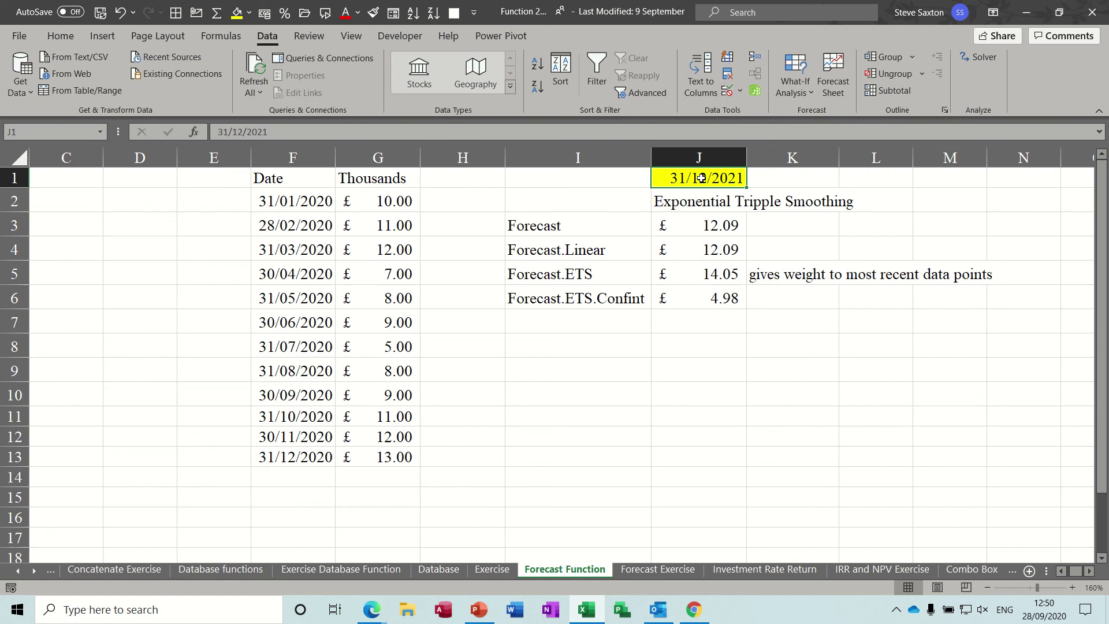
double_click(703, 178)
key(BackSpace)
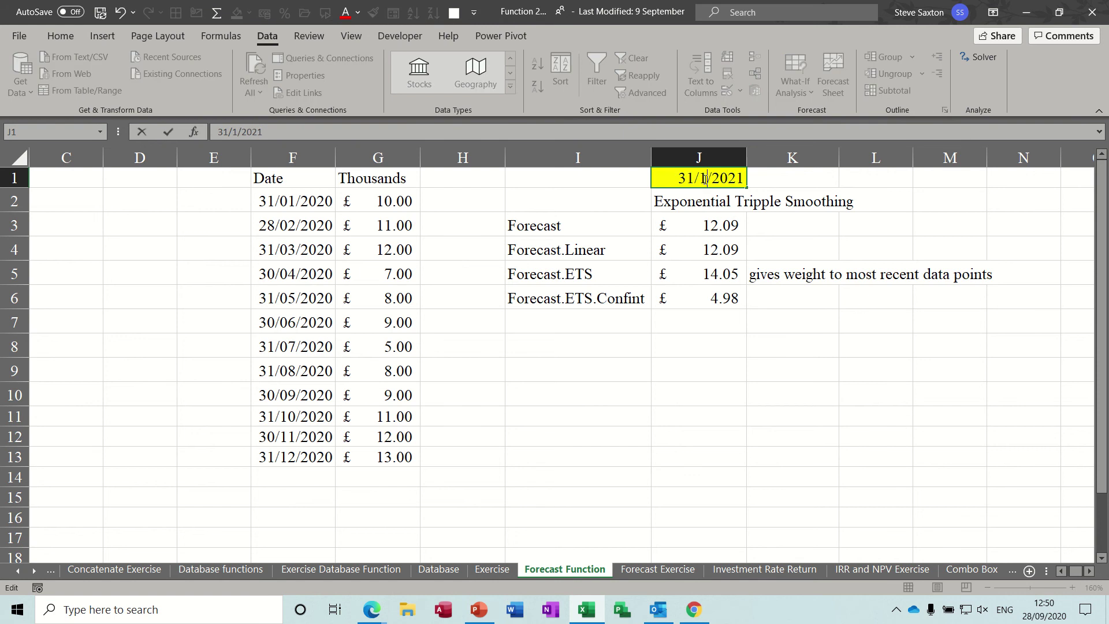
text(0)
key(Return)
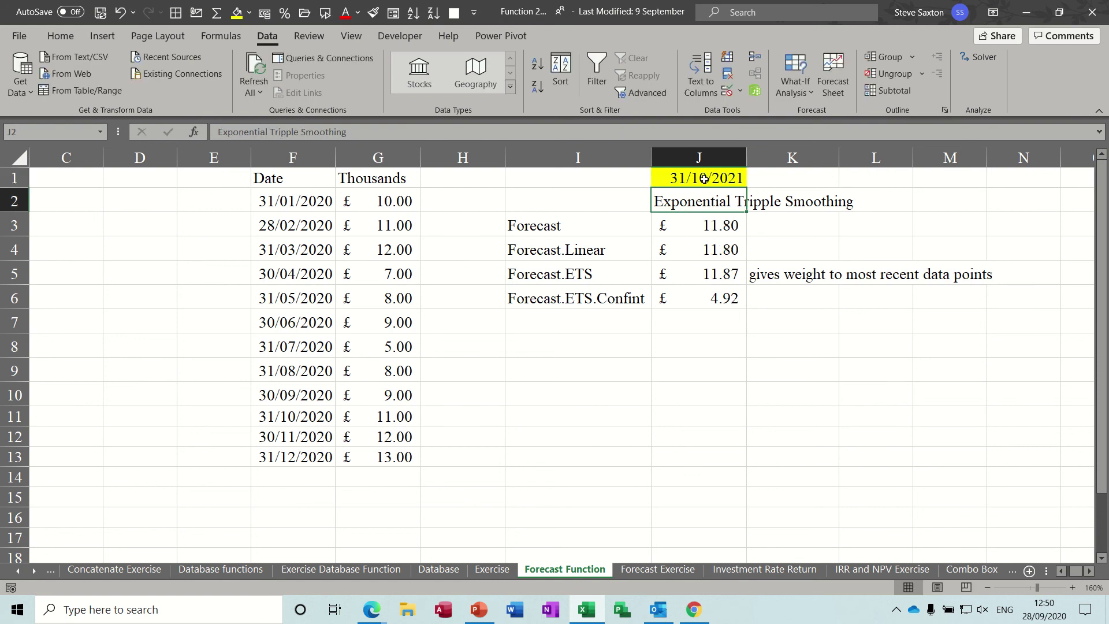
click(714, 304)
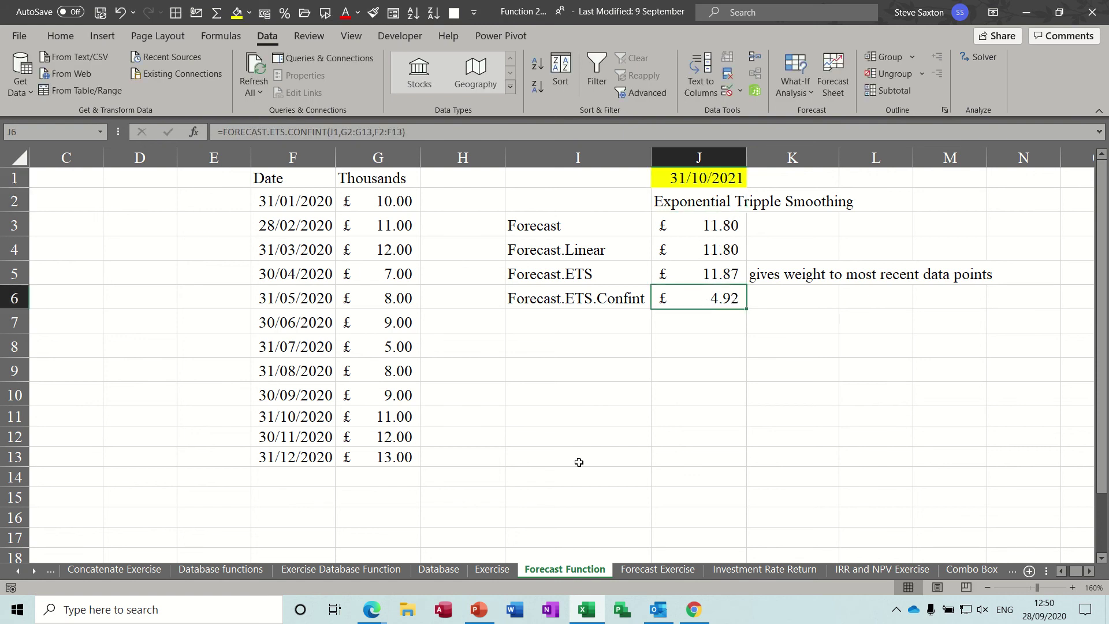
click(358, 347)
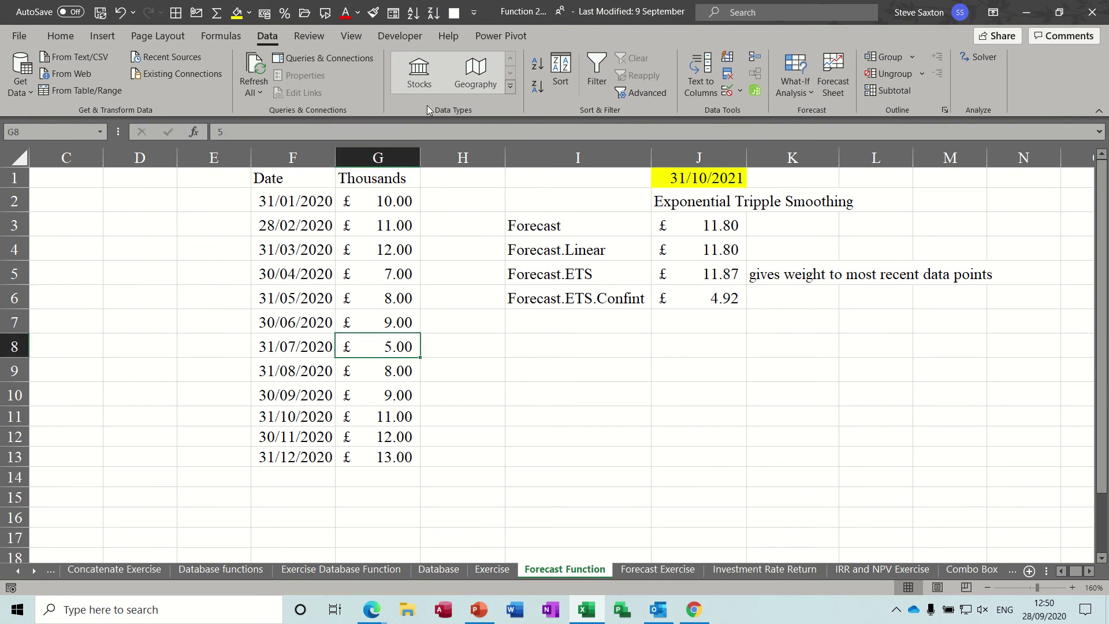
Step: Start a Forecast Sheet for the Thousands data with the forecast end set to 31/12/2021
click(839, 68)
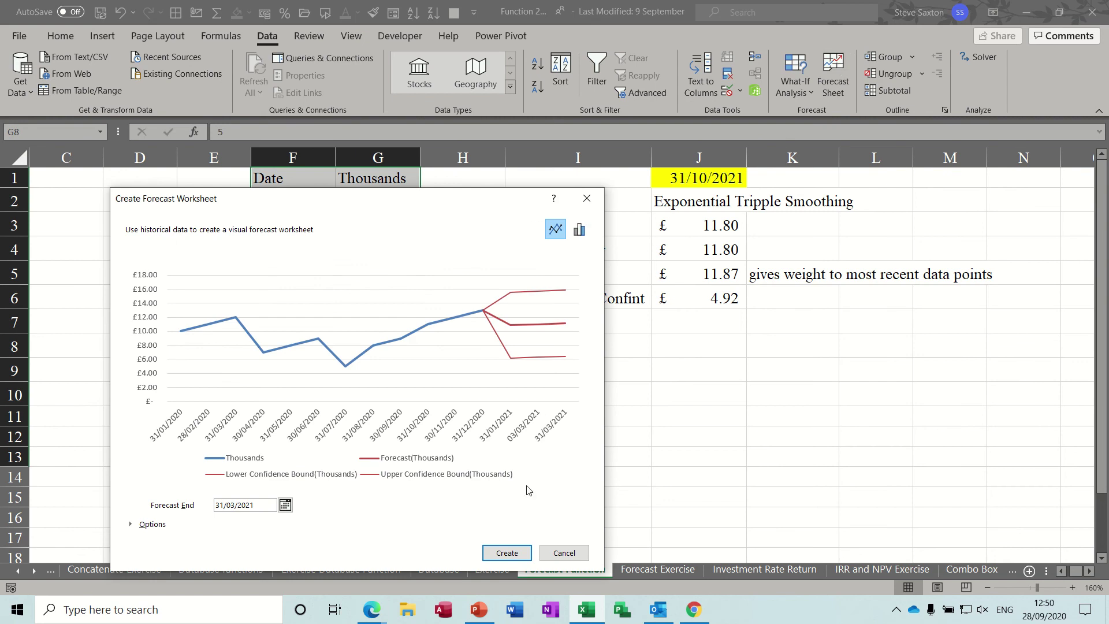
click(286, 505)
click(393, 522)
click(394, 522)
click(394, 522)
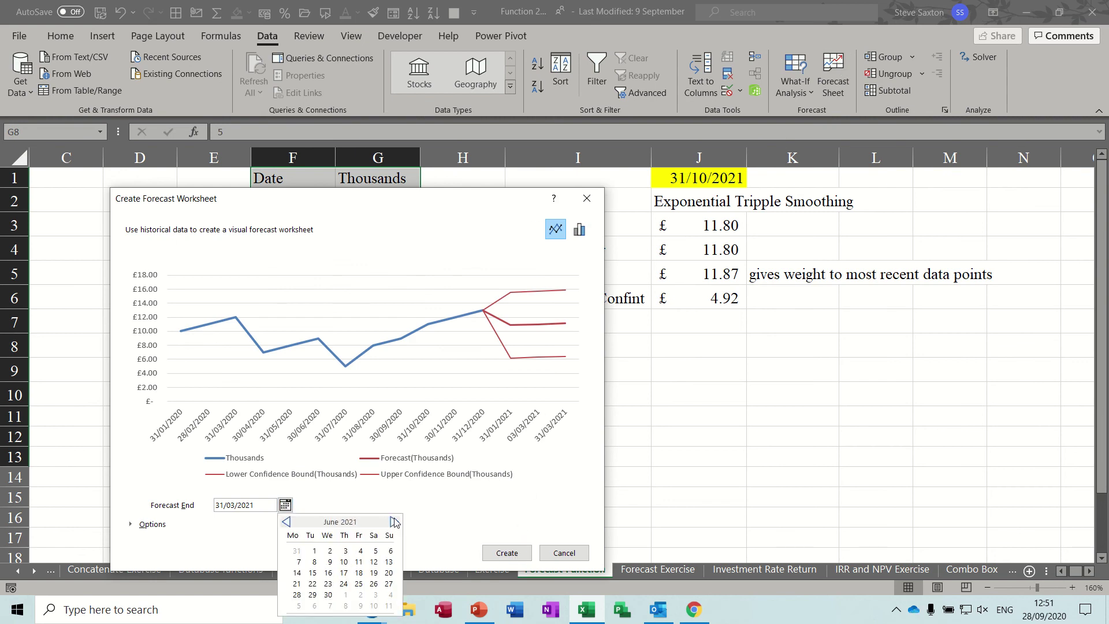
click(393, 521)
click(394, 522)
click(393, 522)
click(394, 522)
click(393, 522)
click(393, 522)
click(358, 595)
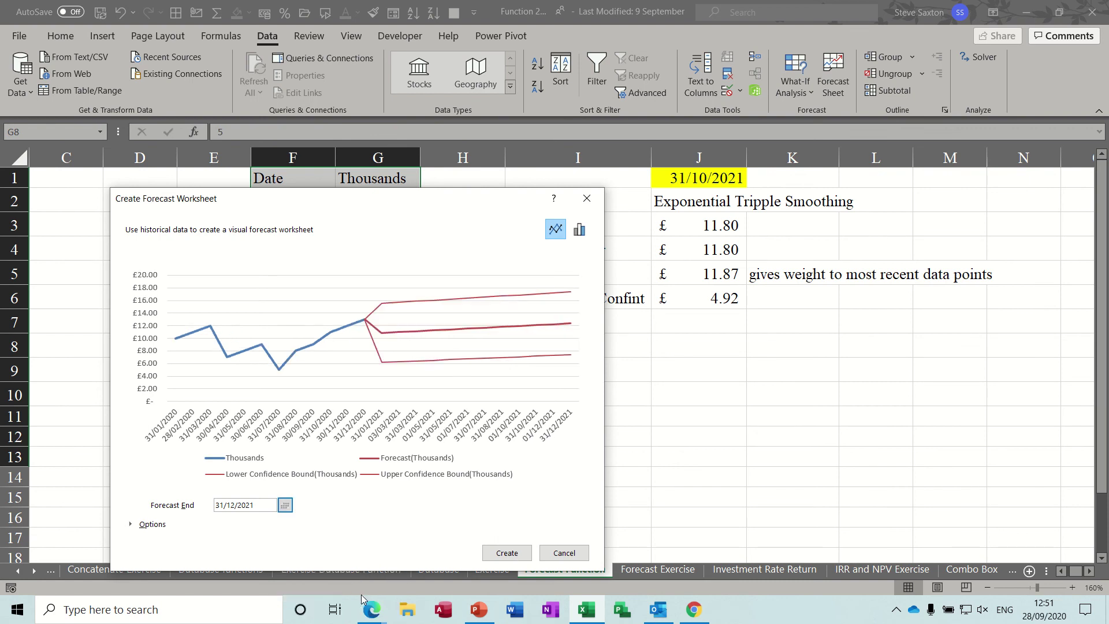
Step: Create the forecast sheet, move its chart to the top right, and enter =C22-D22 in F22
click(506, 554)
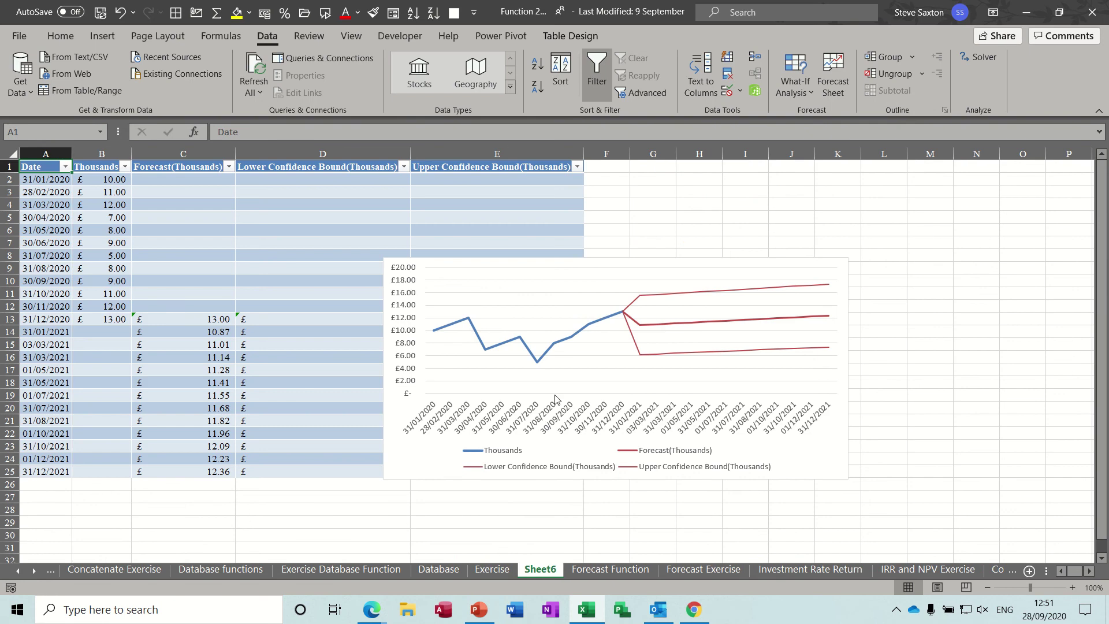
drag(619, 260, 944, 173)
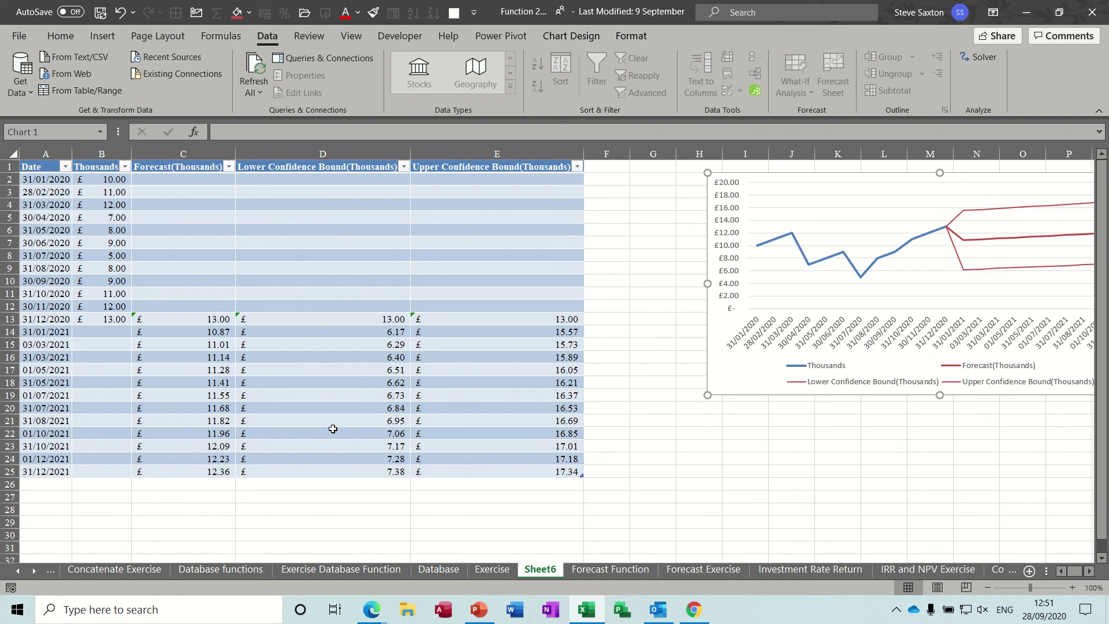
click(607, 433)
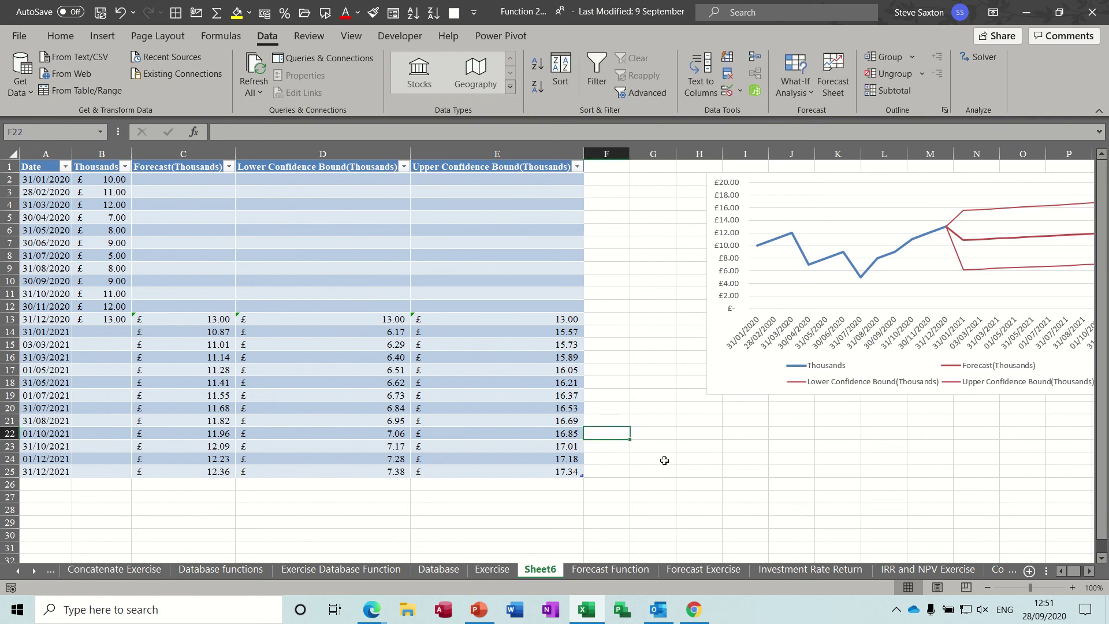
text(=)
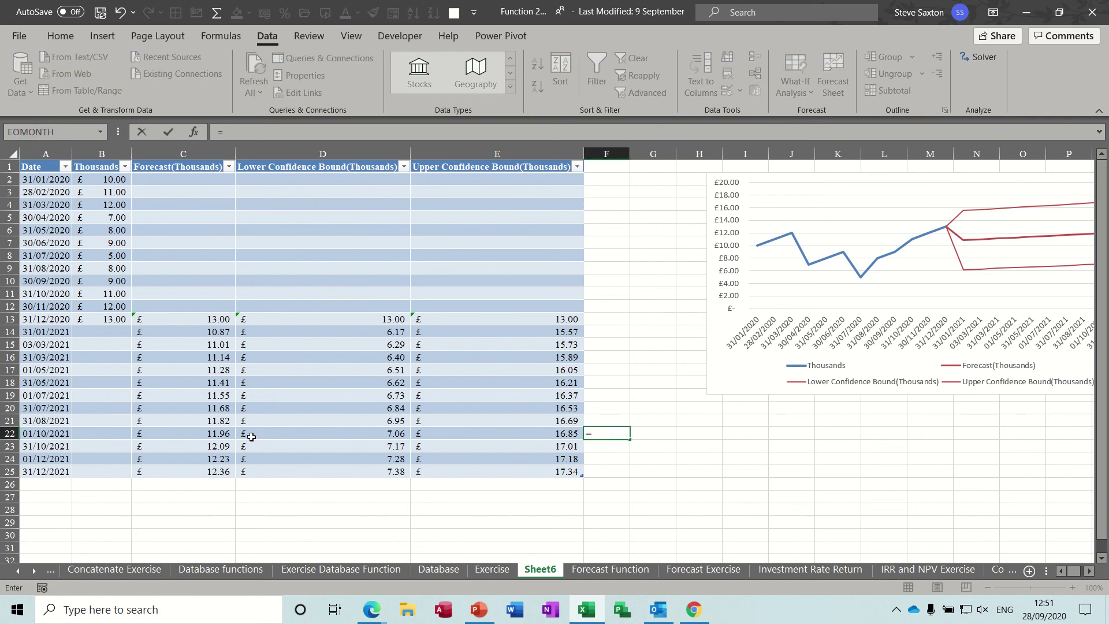
click(196, 434)
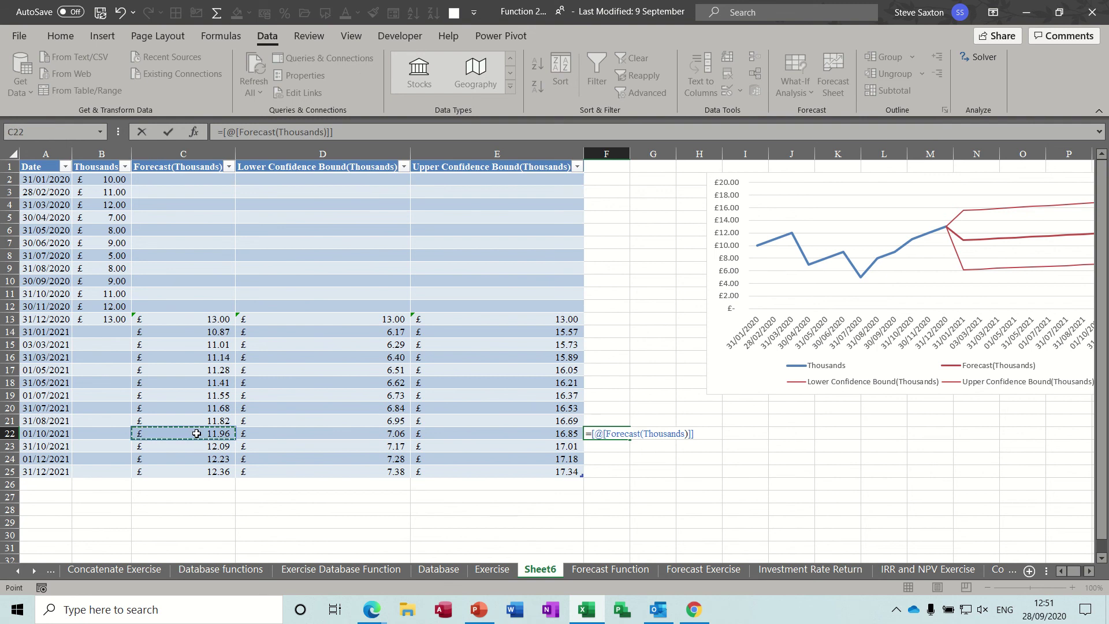
text(-)
click(271, 434)
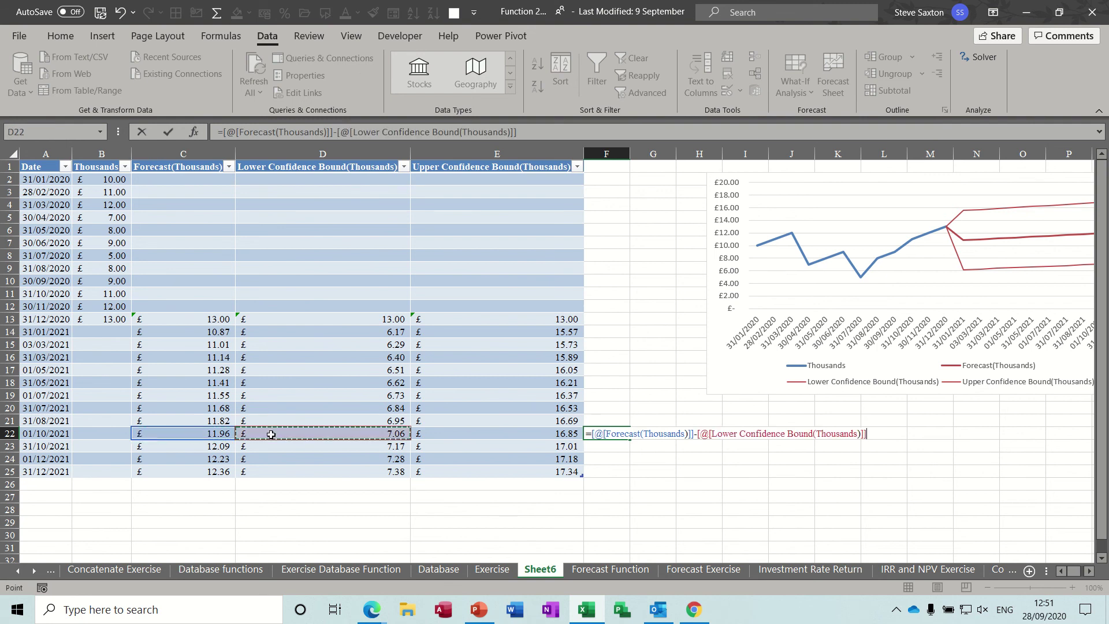
key(Return)
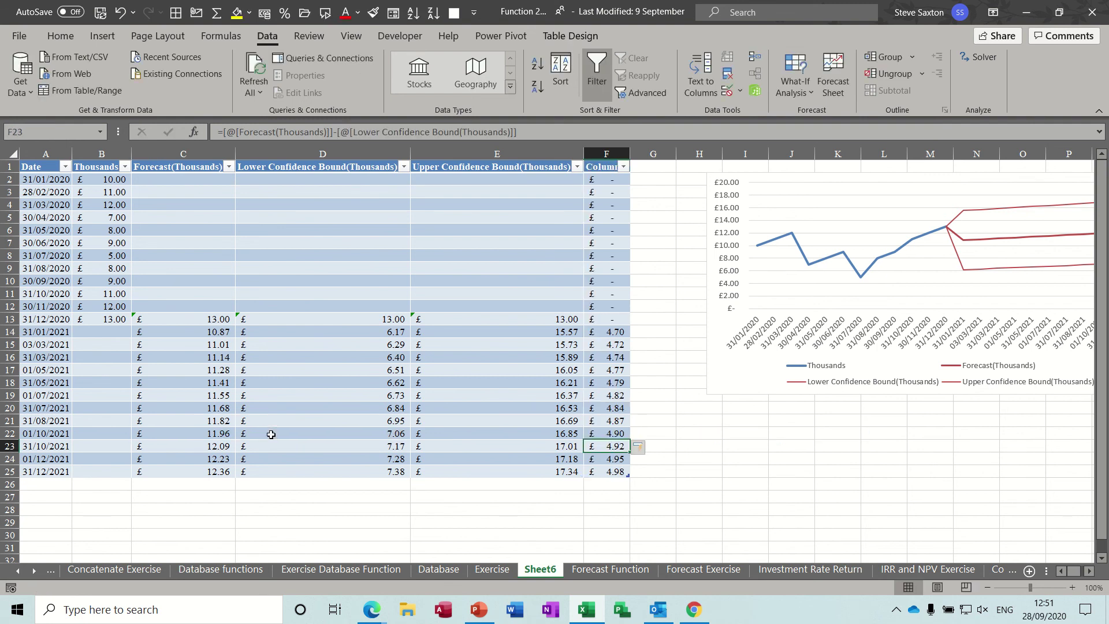
click(607, 433)
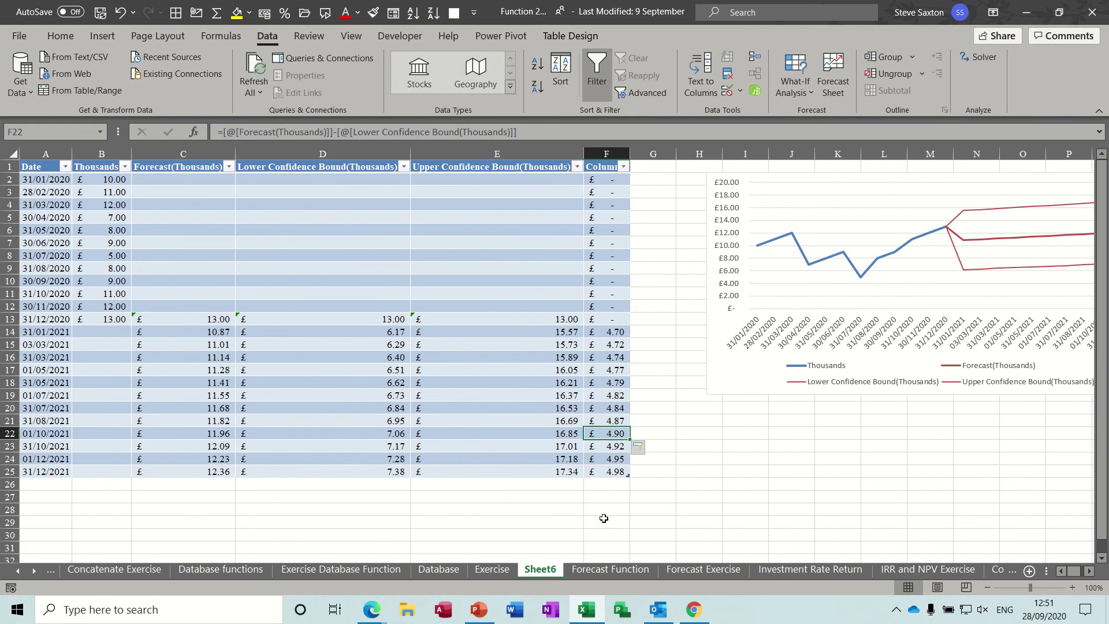
click(609, 570)
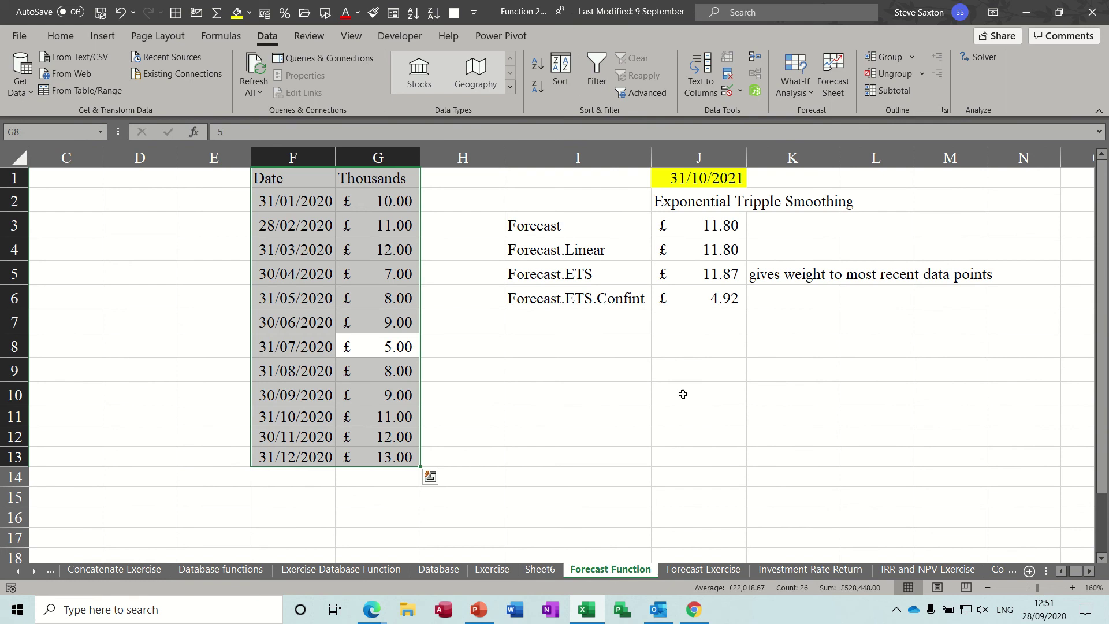
Step: After comparing with Sheet6, change the J1 forecast date's month so it reads 31/12/2021
click(716, 304)
click(540, 571)
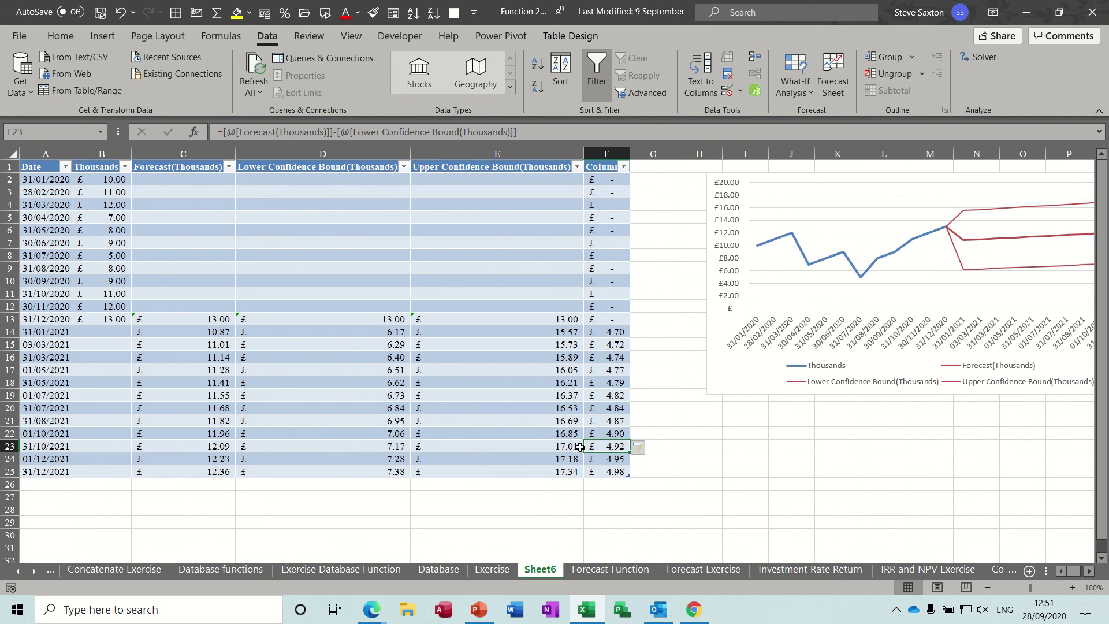
click(611, 569)
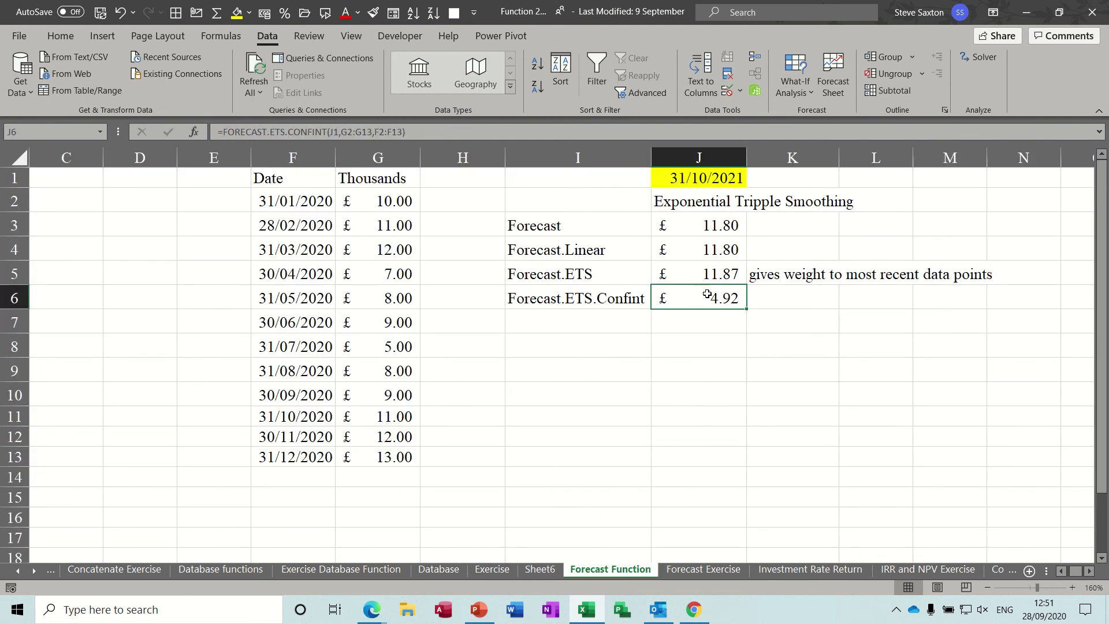
double_click(700, 178)
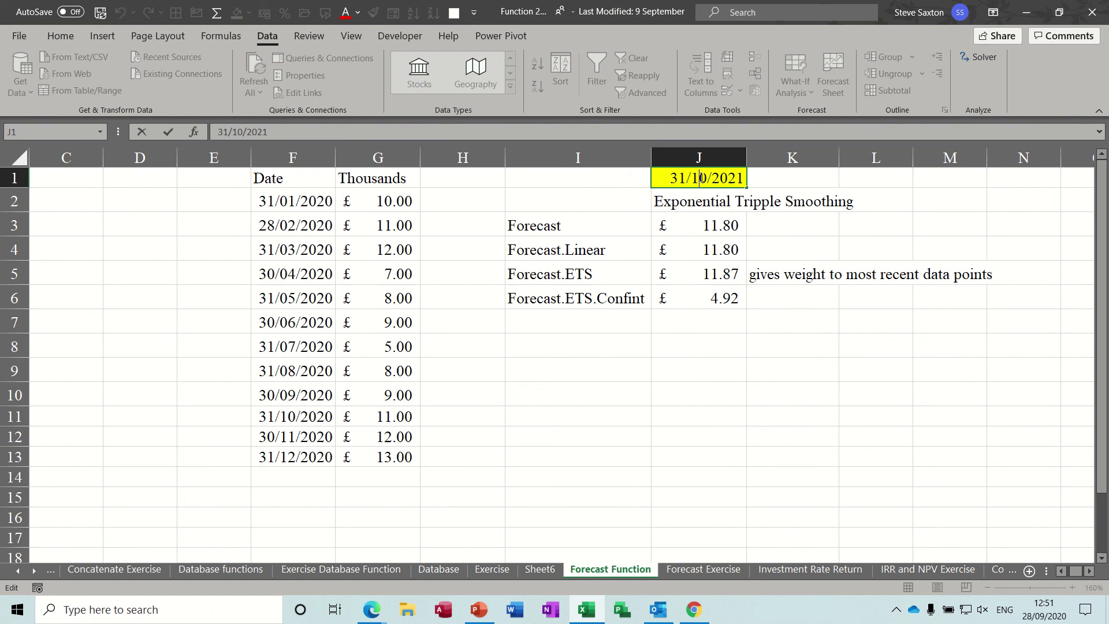
drag(706, 179, 698, 179)
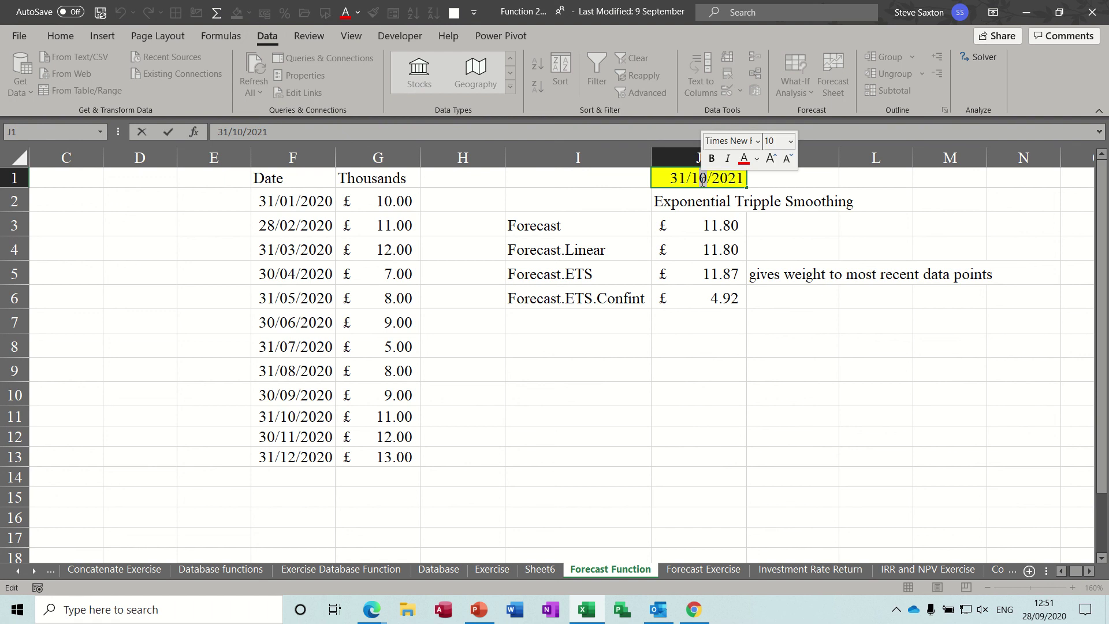
text(2)
key(Return)
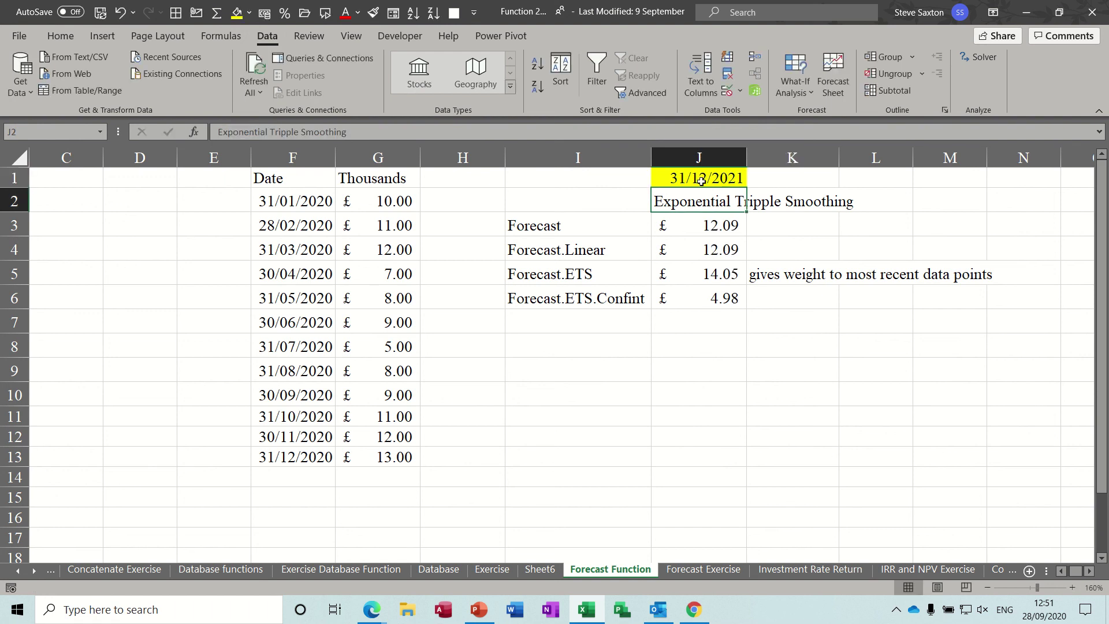
Step: Confirm J6's £4.98 matches Sheet6's 31/12/2021 difference, then move Sheet6 before Database
click(540, 569)
click(615, 471)
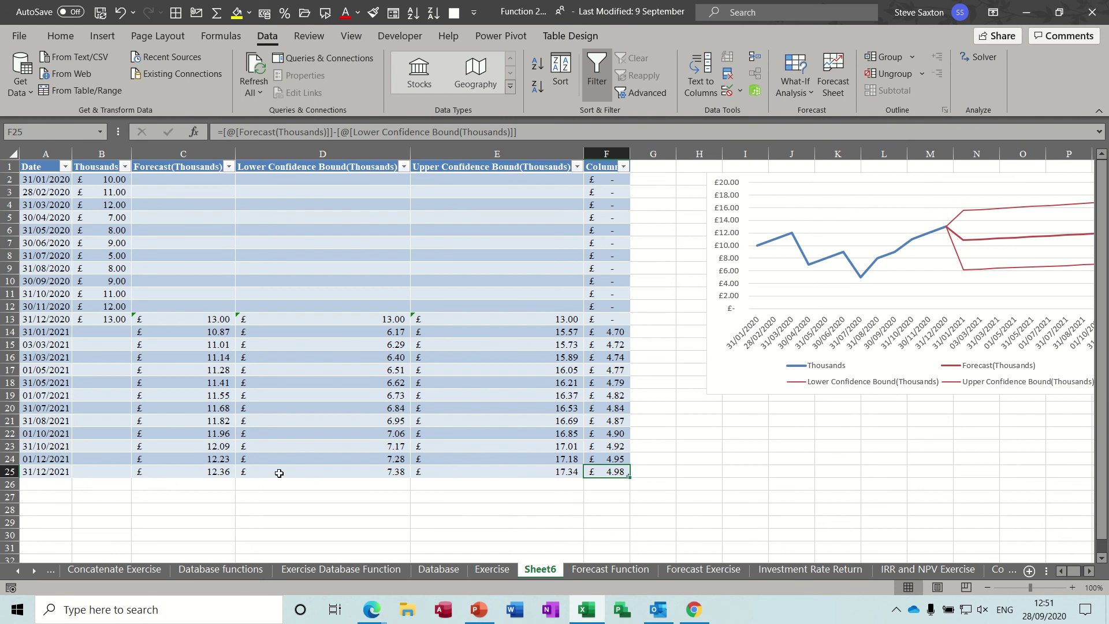
click(591, 572)
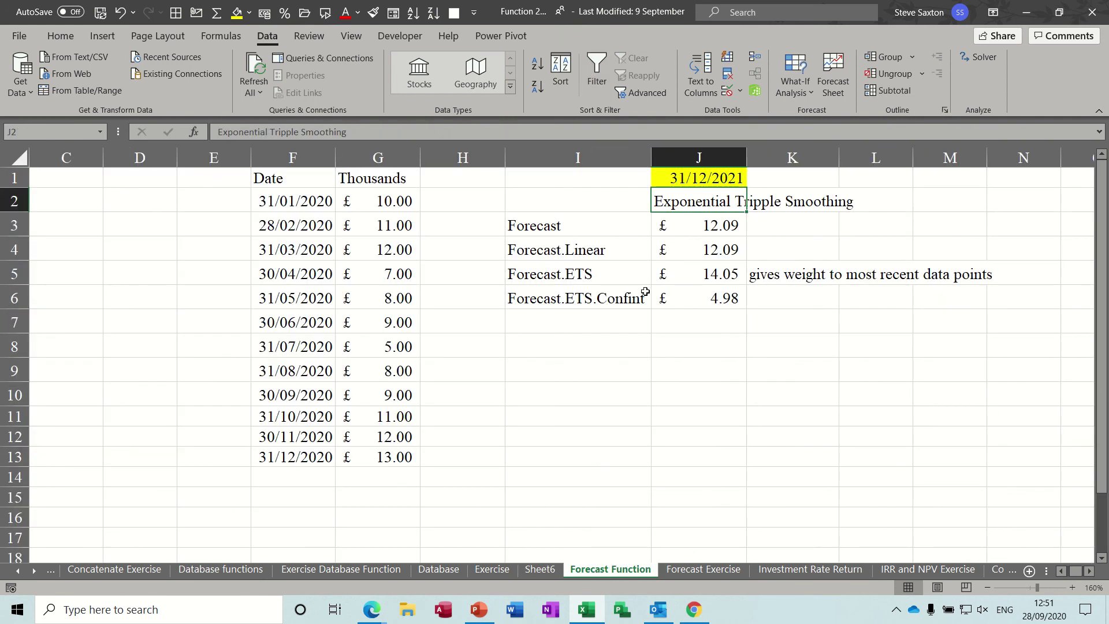
click(681, 298)
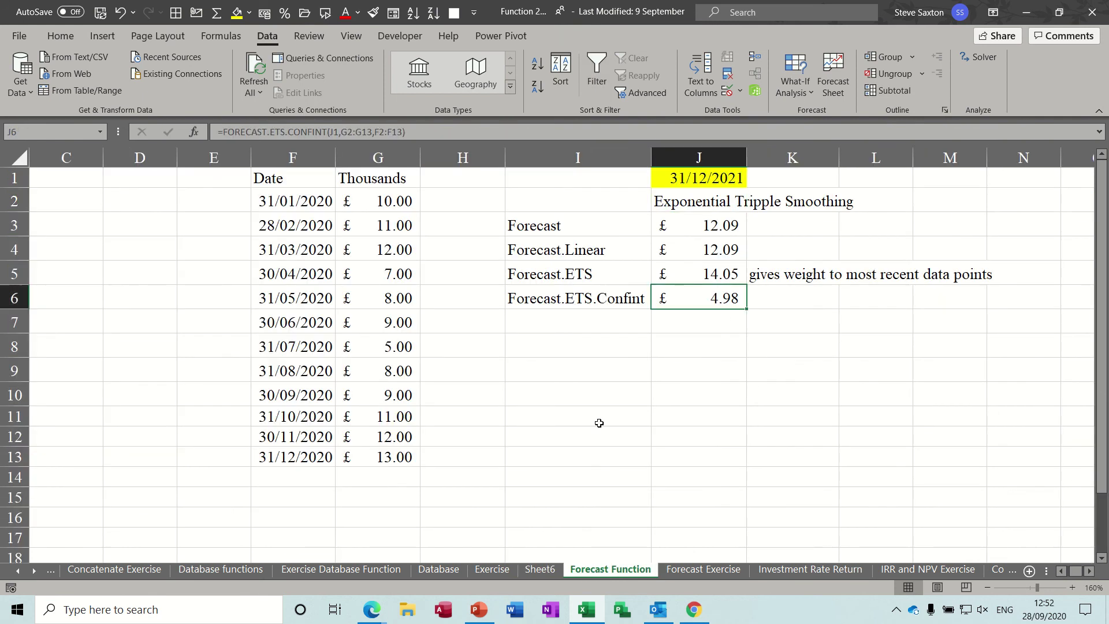
drag(540, 571, 428, 570)
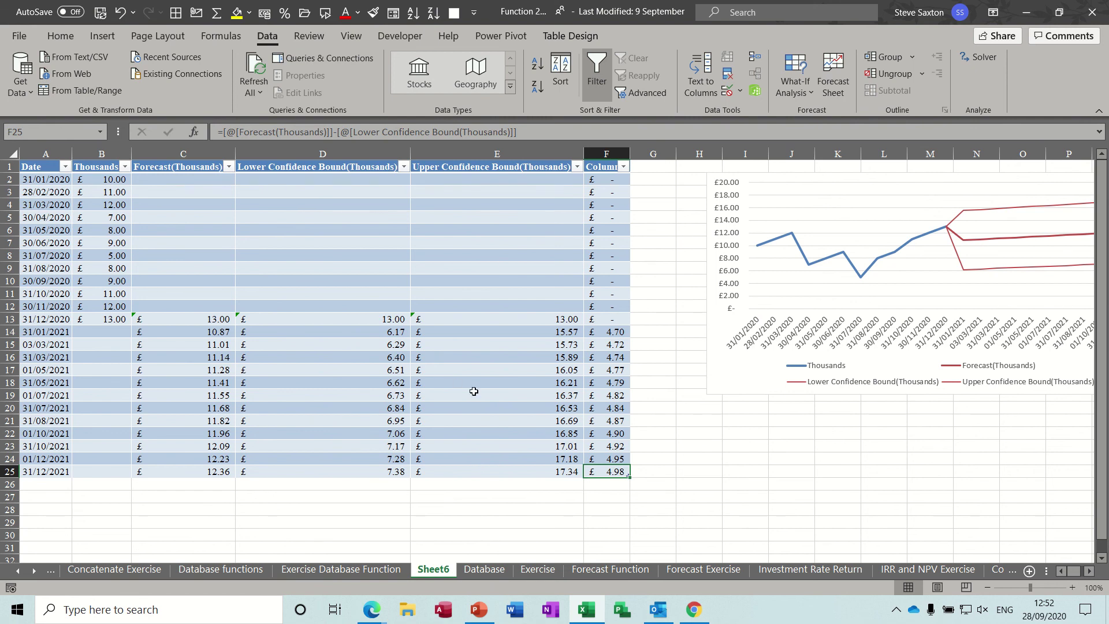
Step: View the Database, Exercise and Sheet6 tabs, then return to the Forecast Function sheet's April 2020 value and Forecast.ETS label
click(486, 570)
click(537, 571)
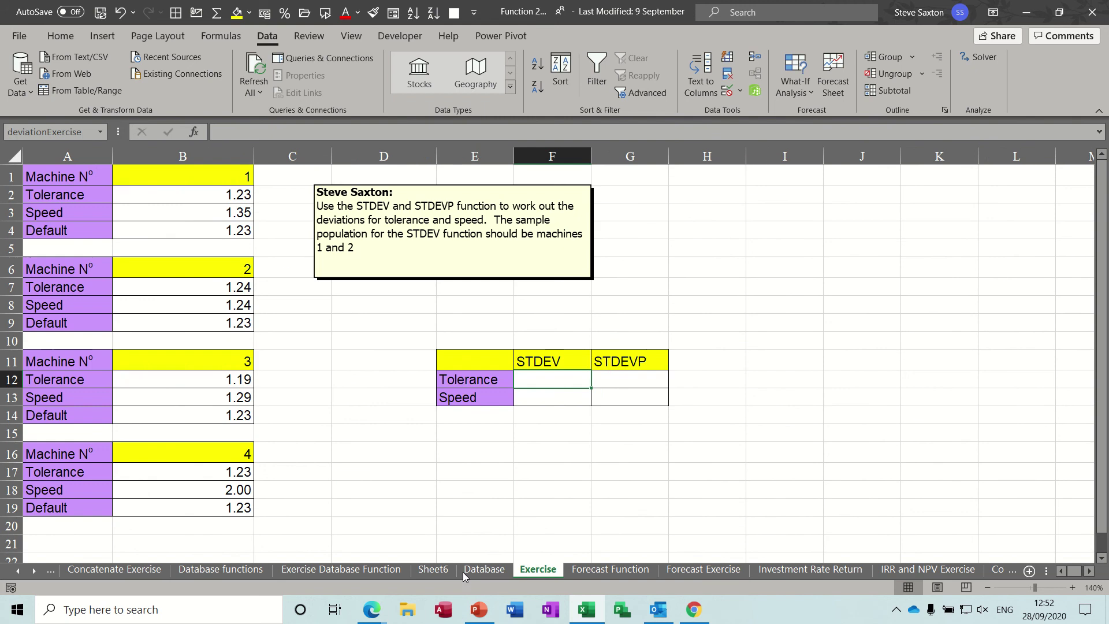
click(440, 570)
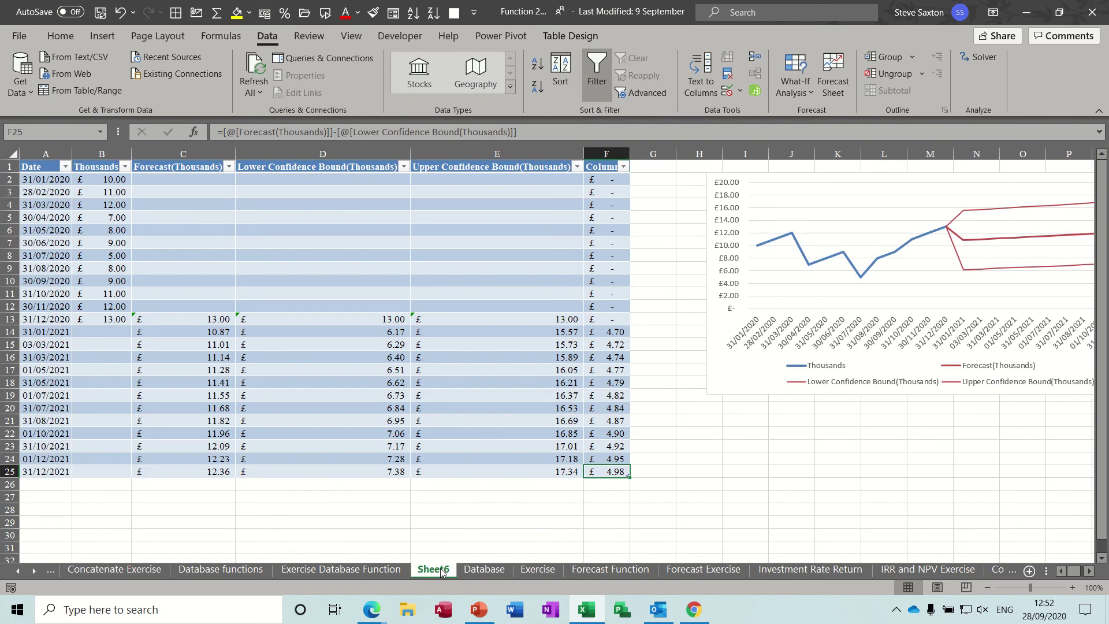
click(592, 570)
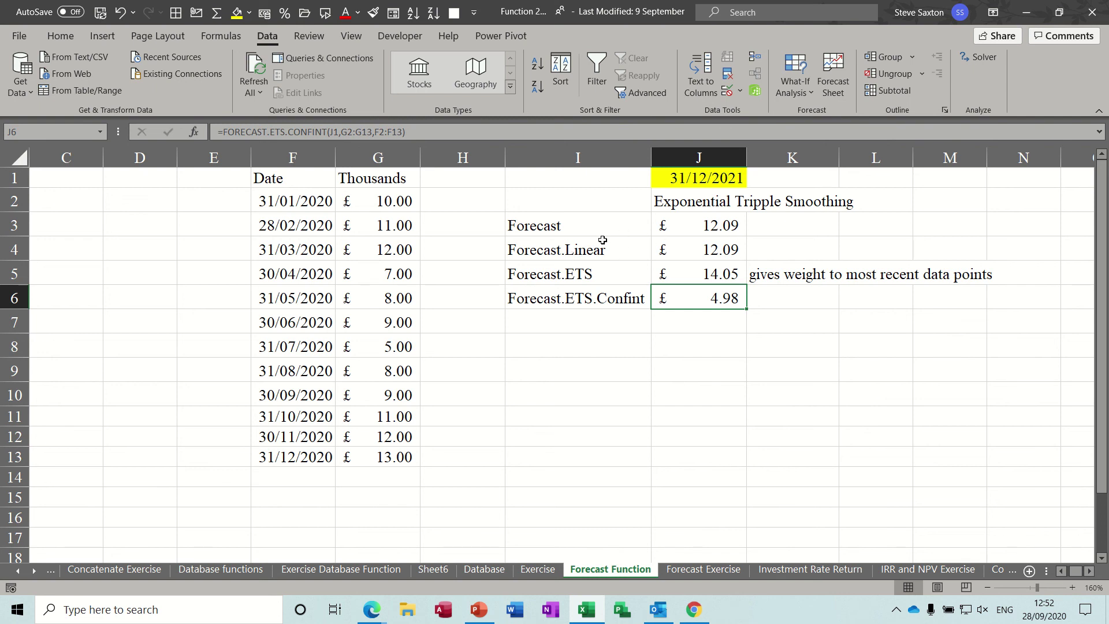
click(362, 274)
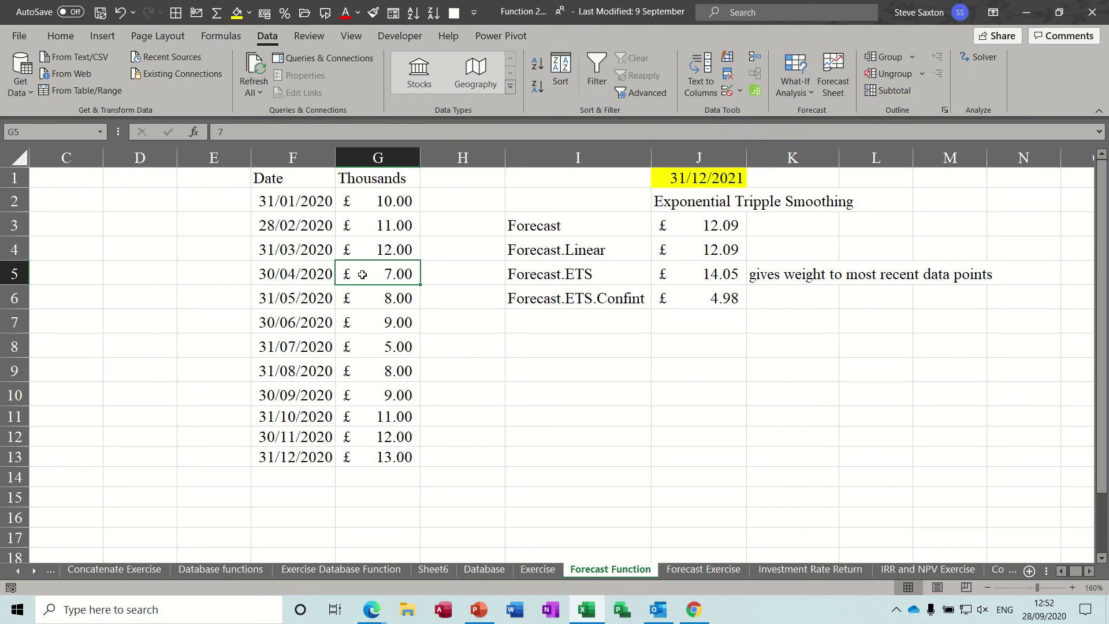
click(567, 276)
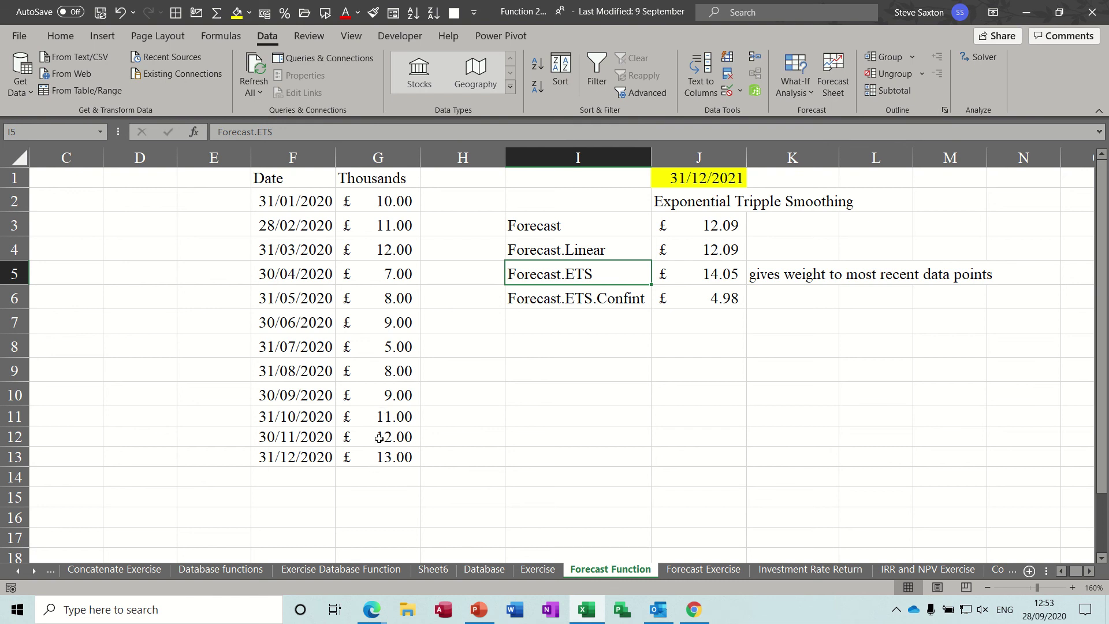
click(375, 418)
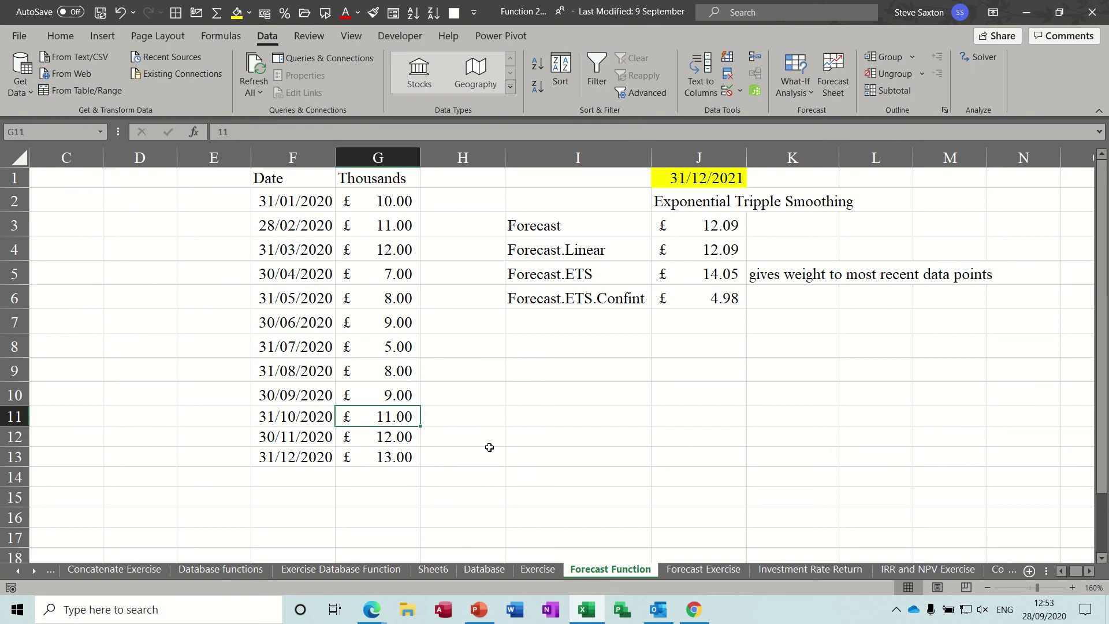
text(4)
key(Return)
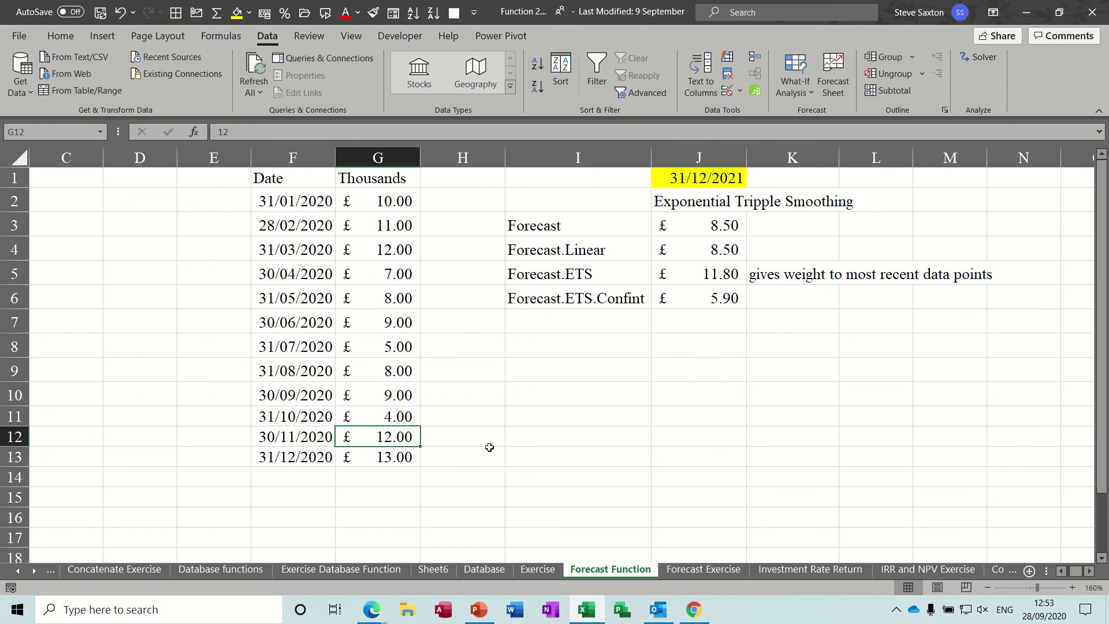
text(5)
key(Return)
text(6)
key(Return)
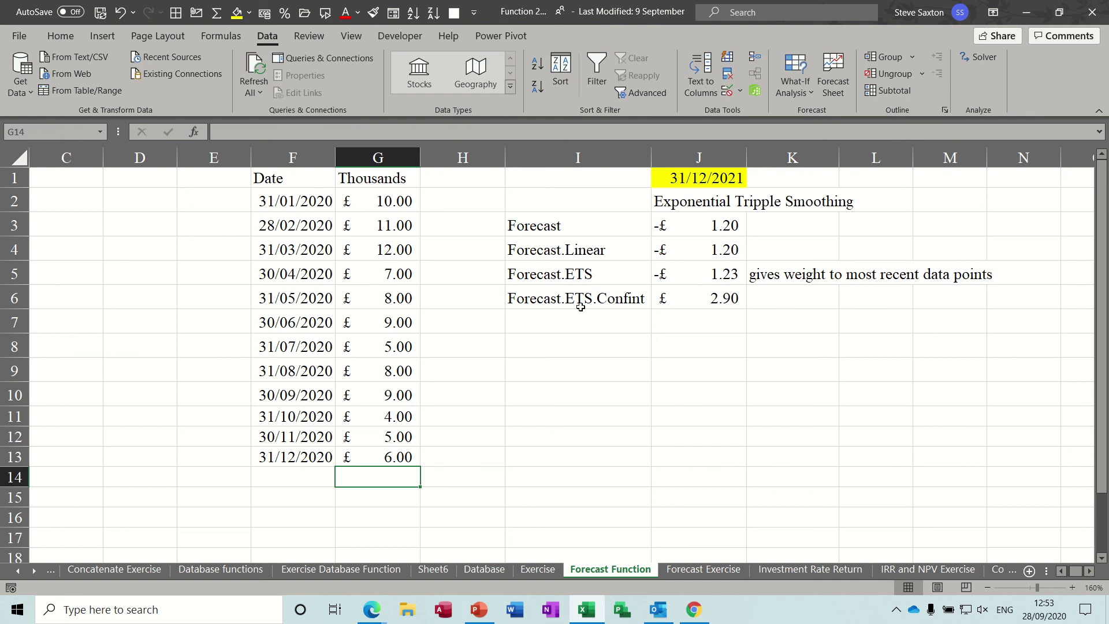
key(ctrl+z)
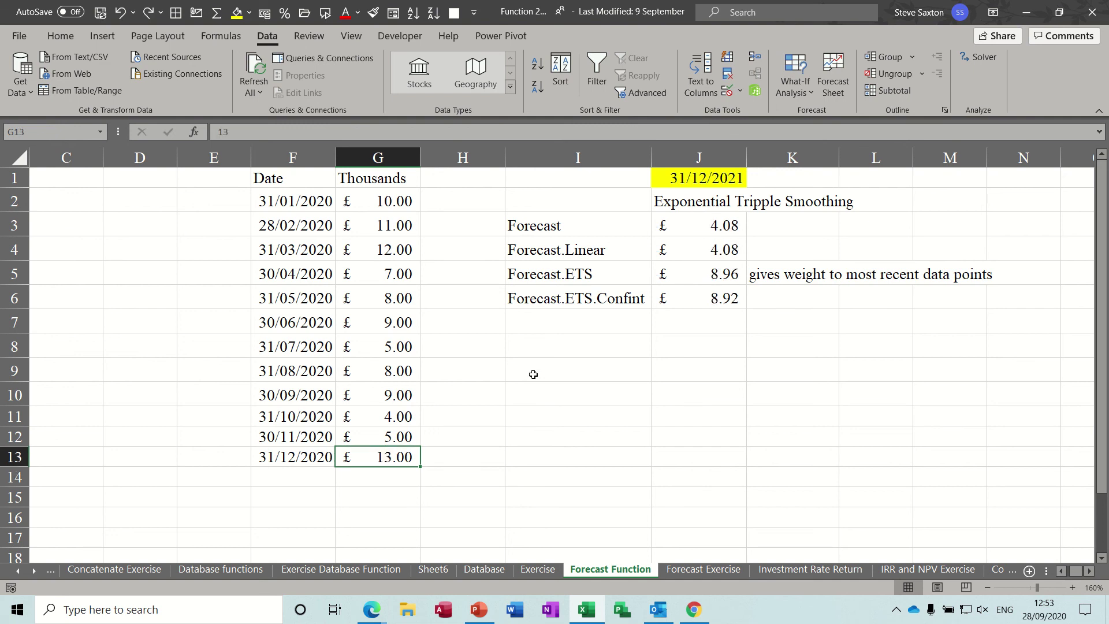
key(ctrl+z)
key(ctrl+z)
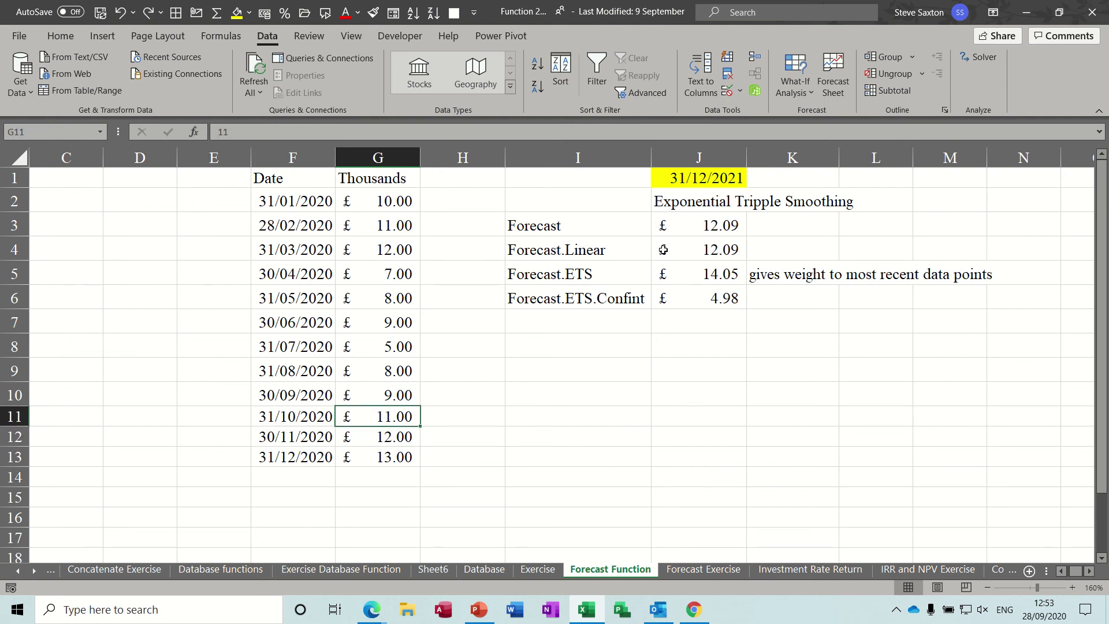